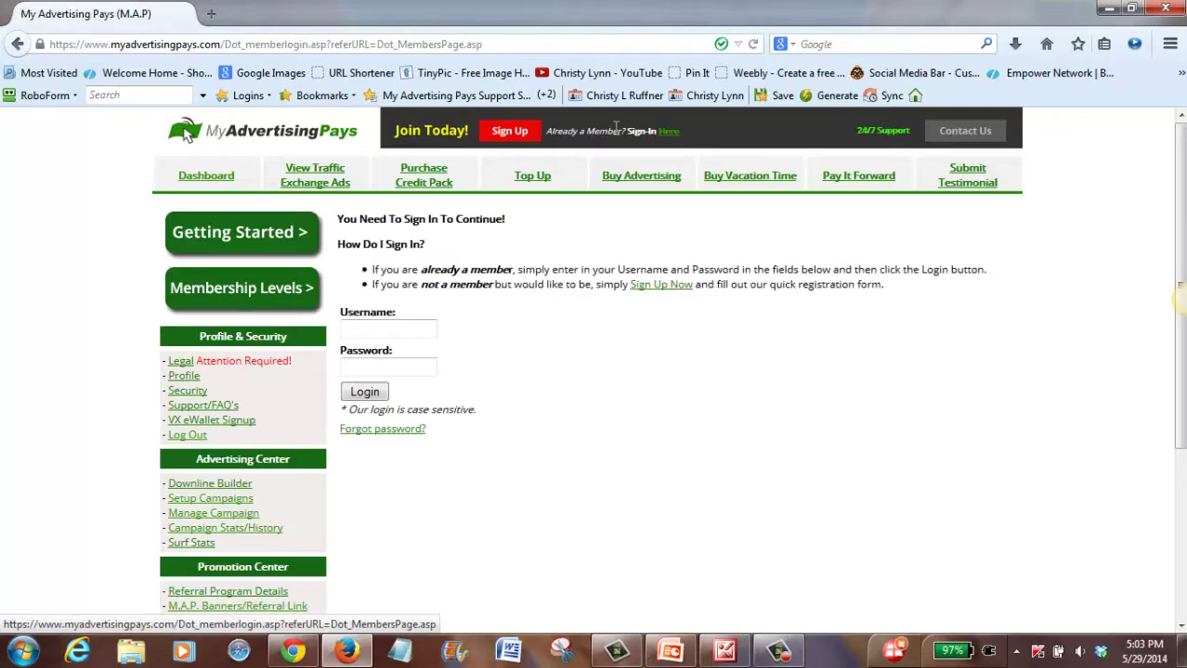
Sign in to My Advertising Pays with the saved username, password and second password, and bring up the Quick Stats
left_click(445, 102)
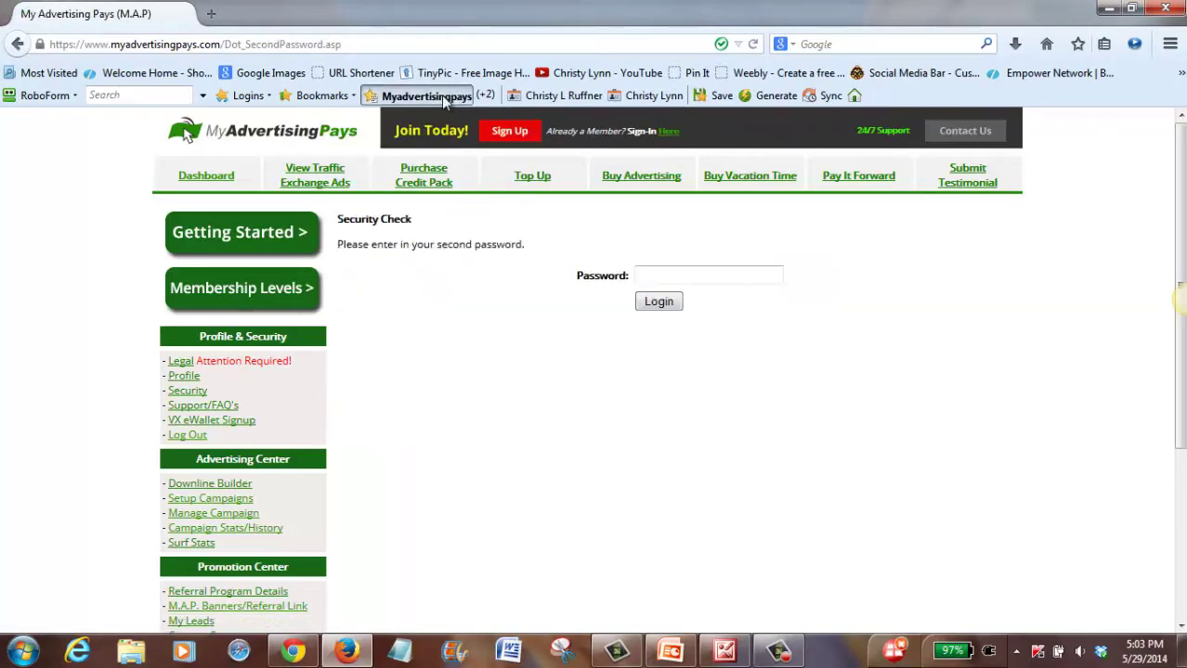
left_click(443, 97)
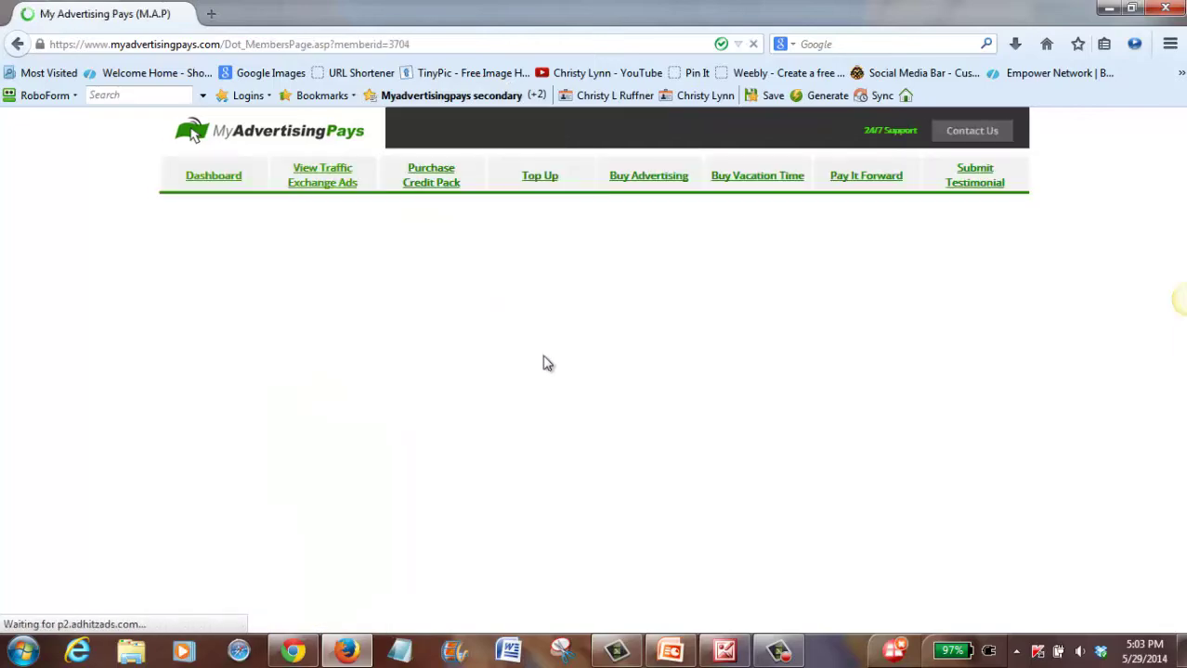
scroll(620, 418, "down", 3)
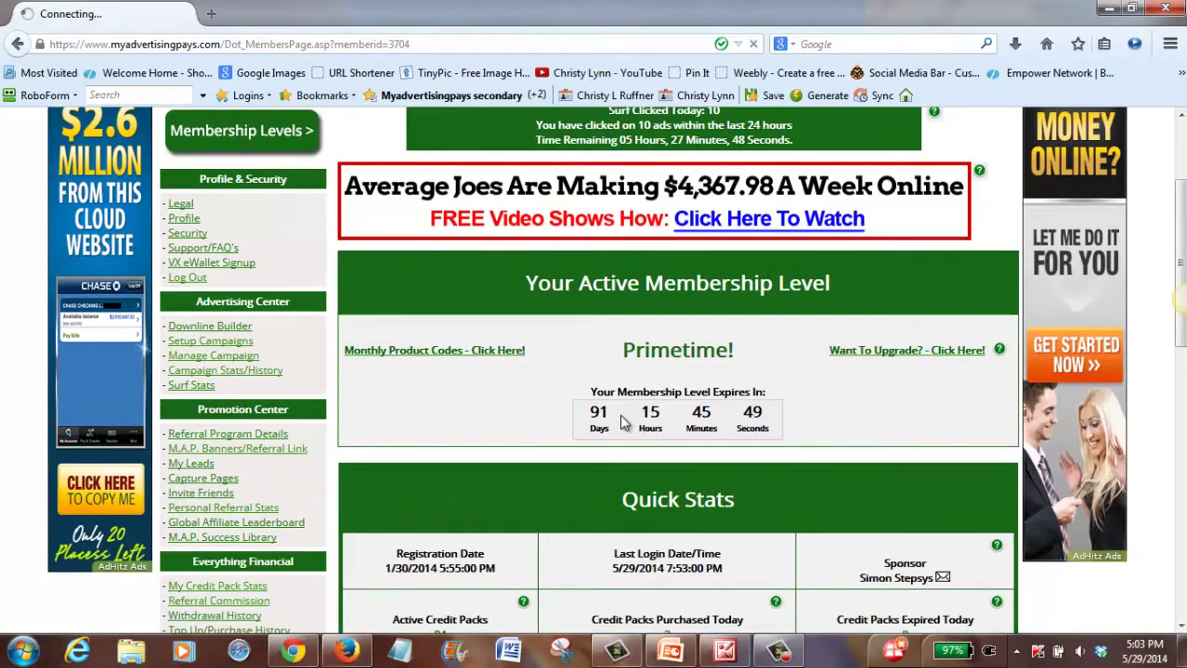
scroll(621, 423, "down", 5)
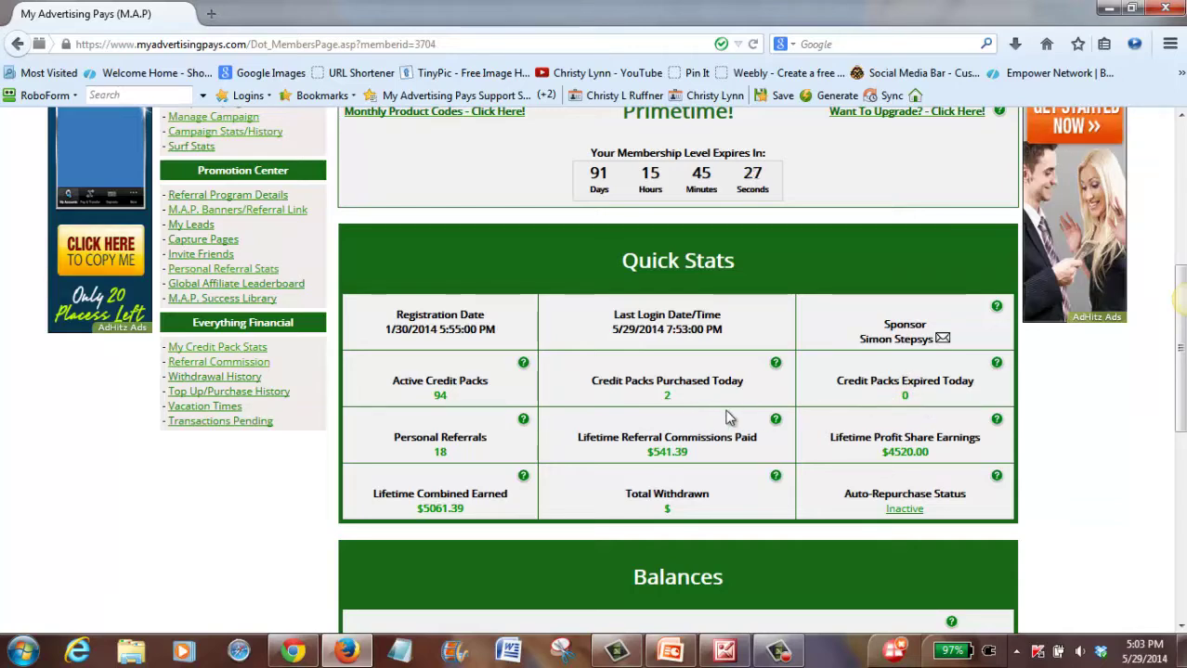
Open the credit pack statistics and review the active and fulfilled credit packs from newest to oldest and back
left_click(230, 351)
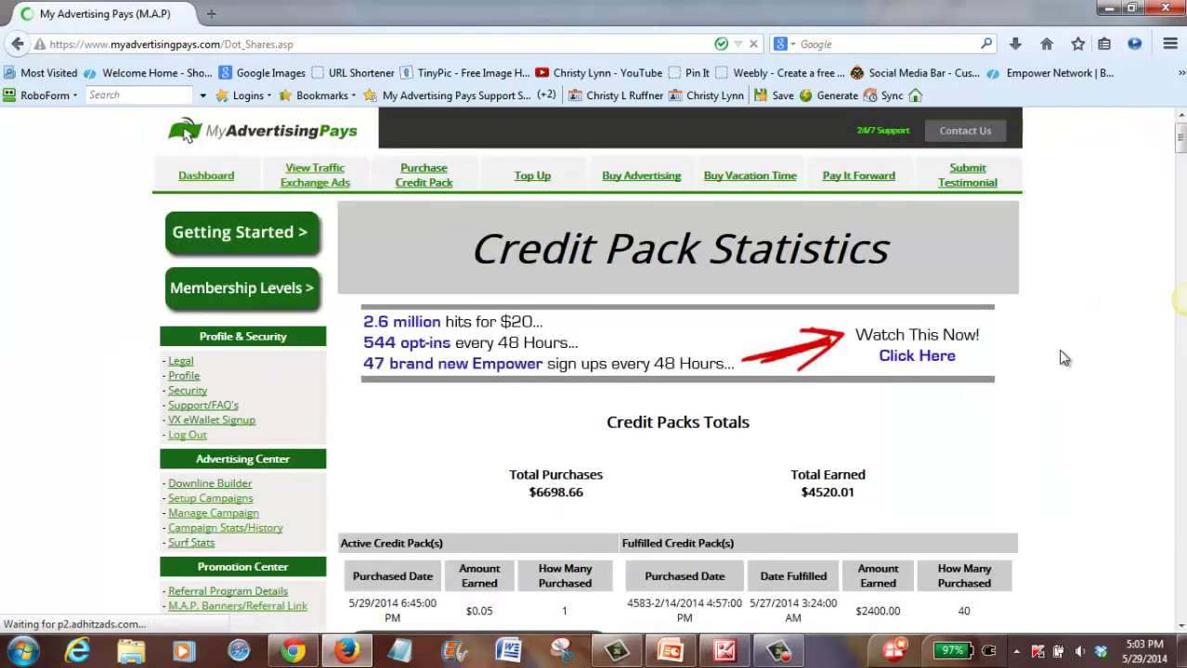
scroll(1170, 341, "down", 3)
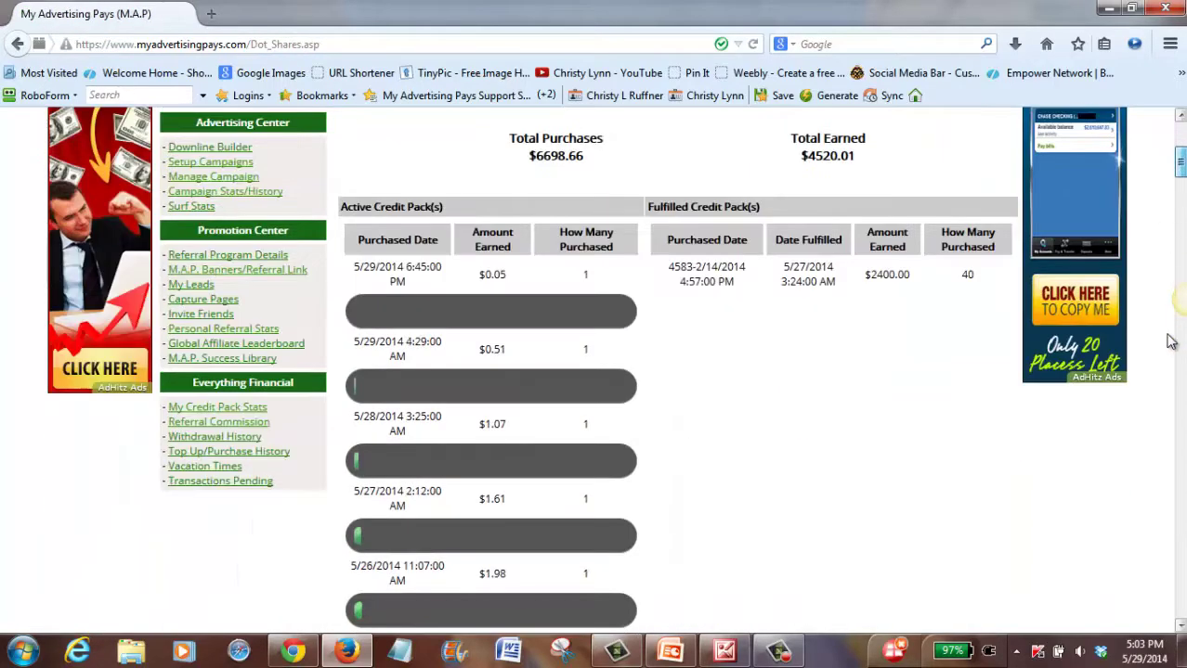
left_click_drag(1179, 163, 1179, 624)
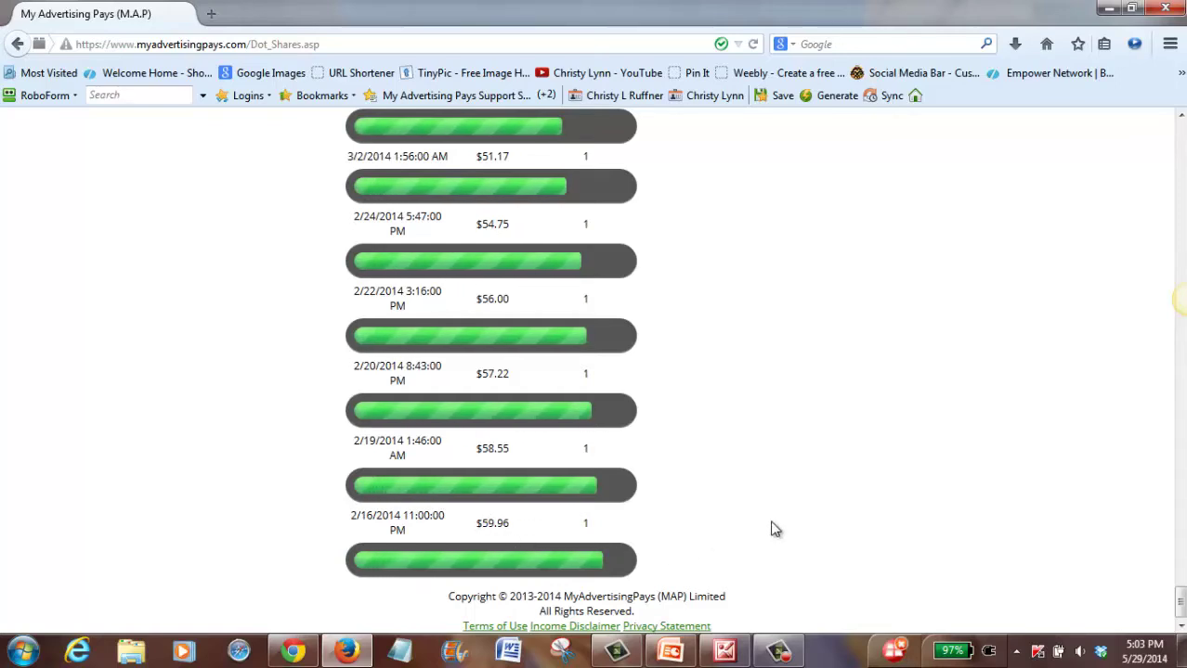
scroll(775, 530, "up", 10)
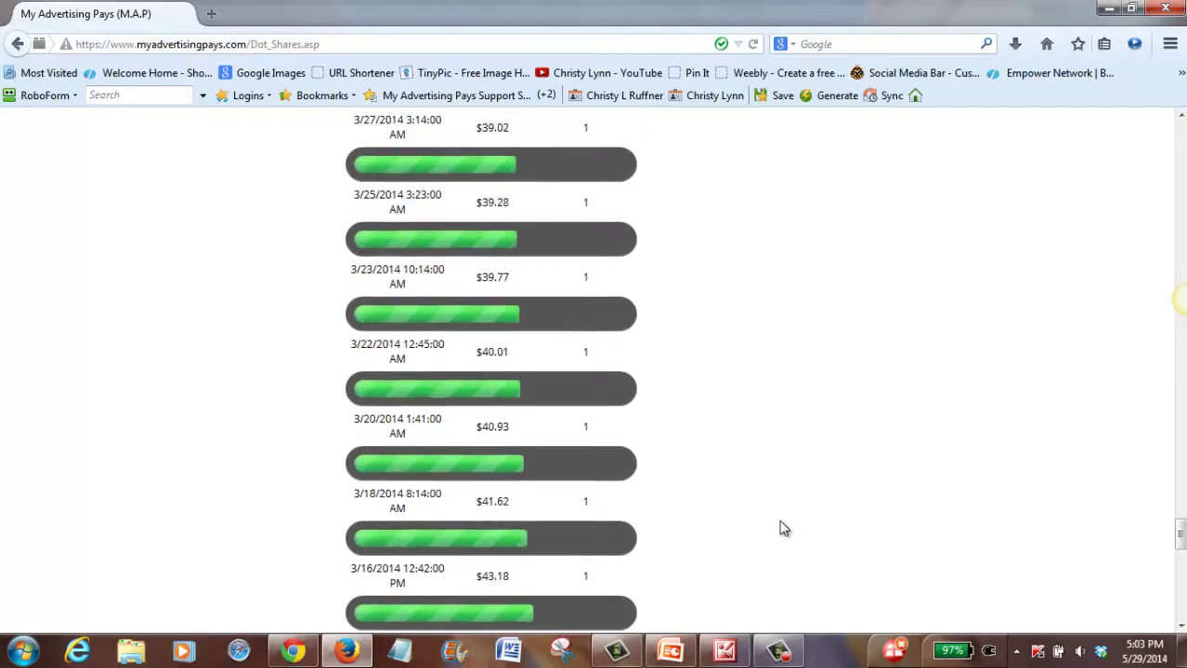
scroll(780, 528, "up", 15)
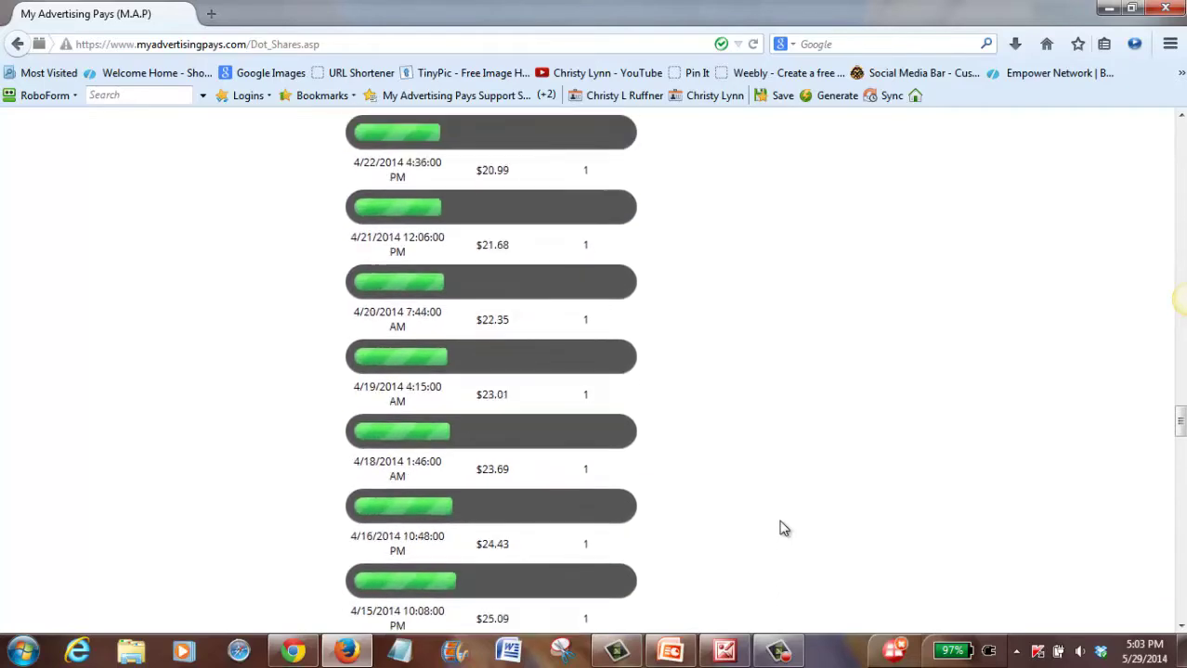
scroll(779, 529, "up", 15)
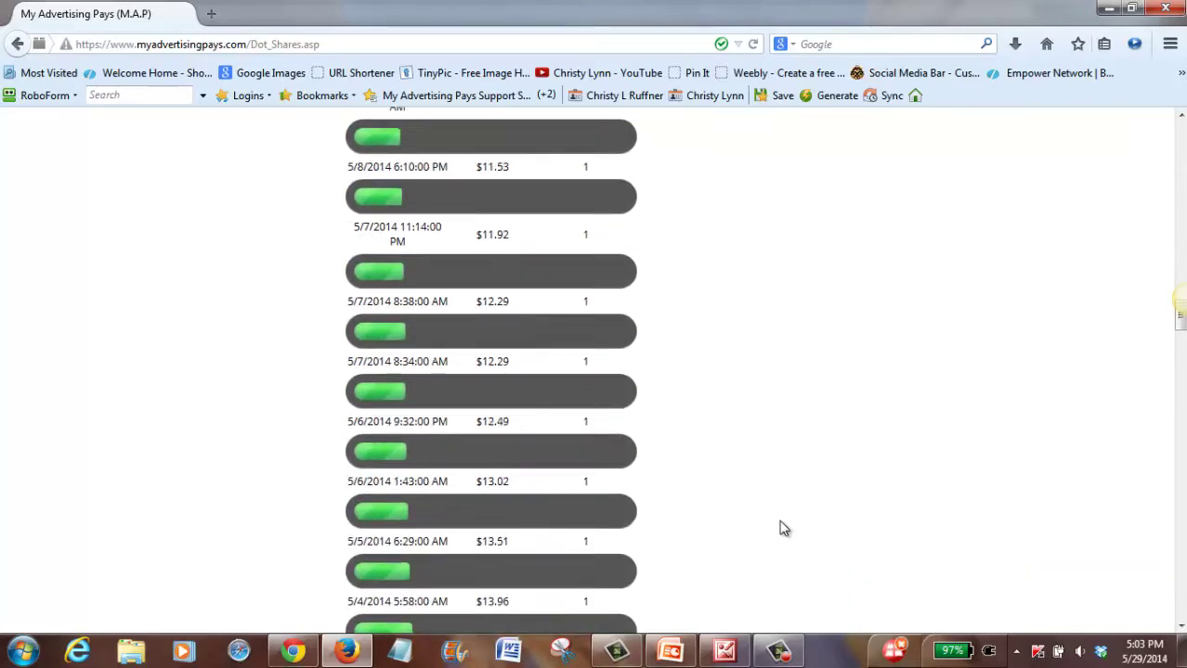
scroll(780, 529, "up", 15)
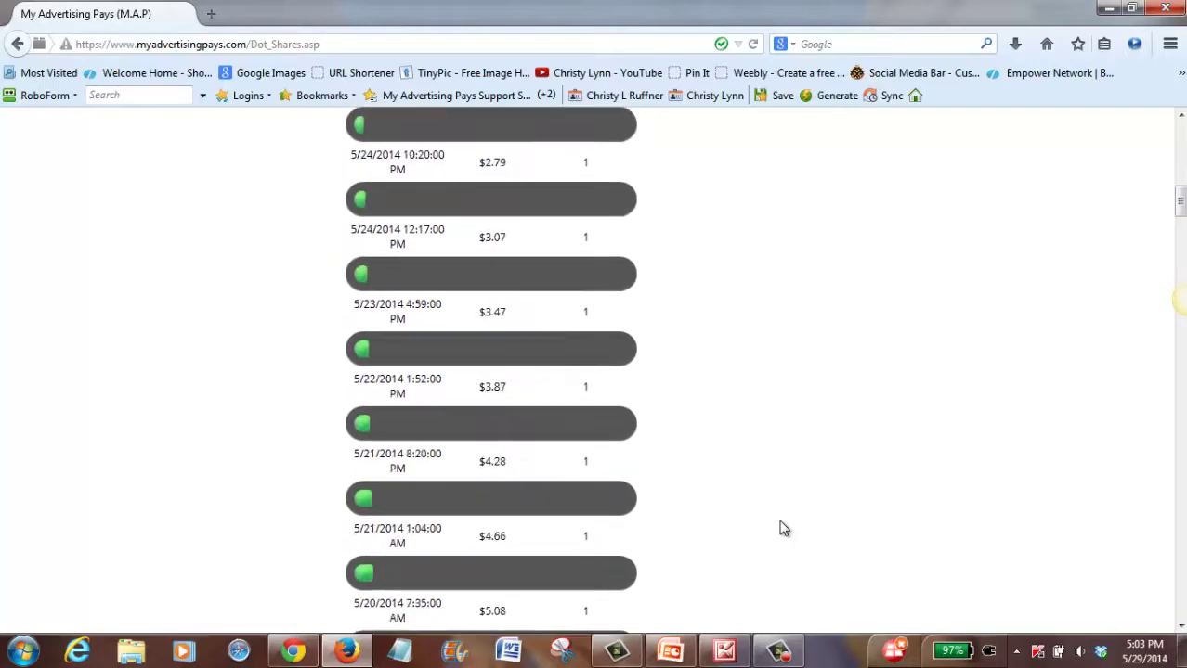
scroll(780, 528, "up", 10)
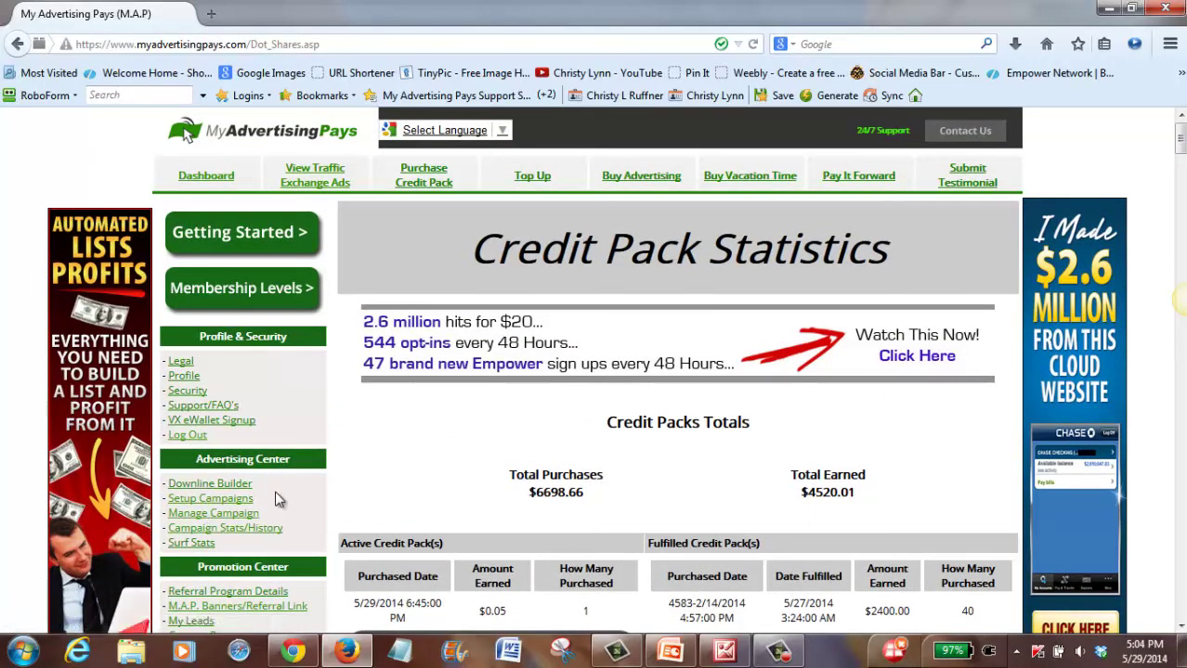
Return to the dashboard and review the membership level, Quick Stats and Balances sections
left_click(207, 183)
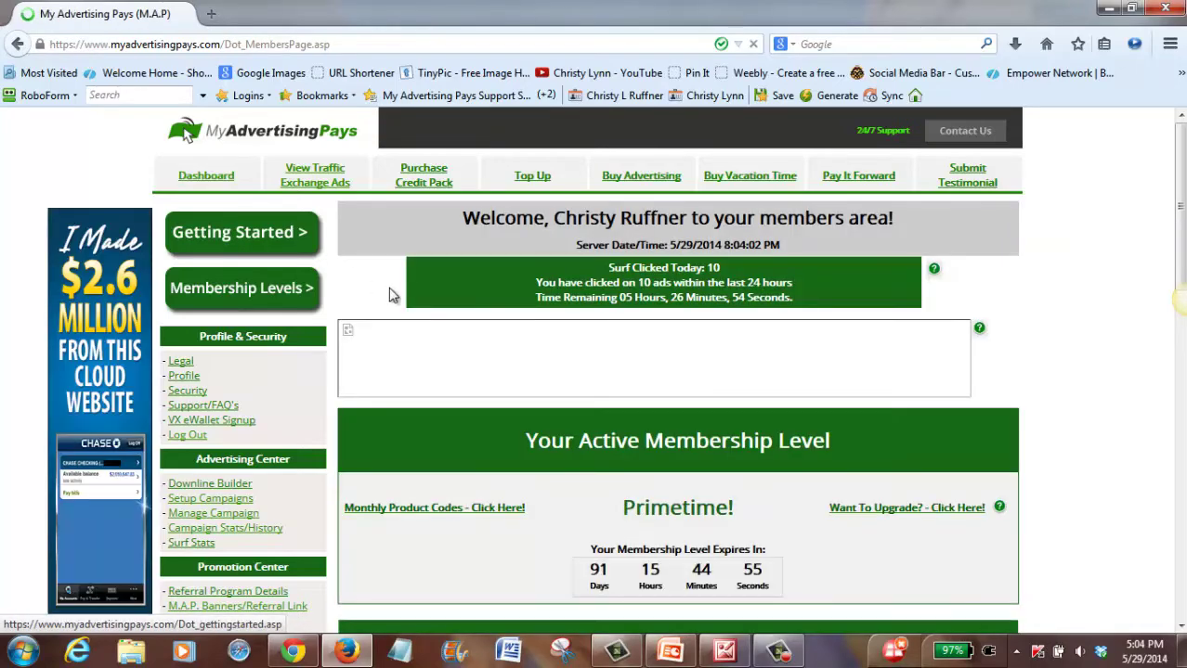
scroll(529, 462, "down", 3)
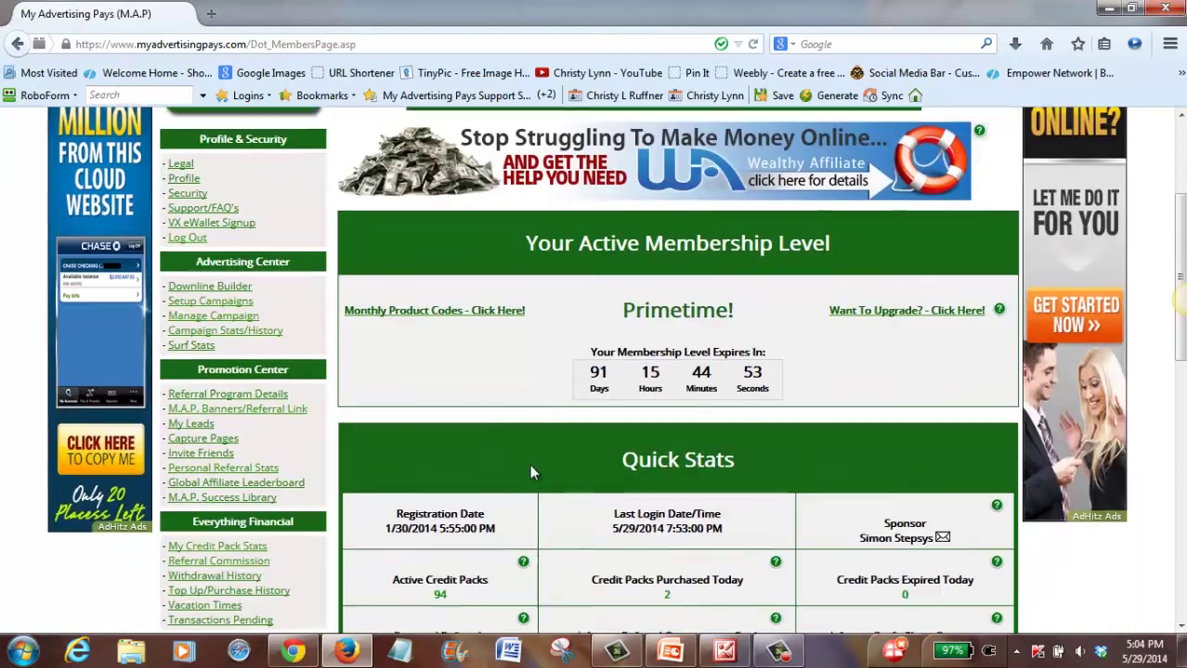
scroll(532, 475, "down", 1)
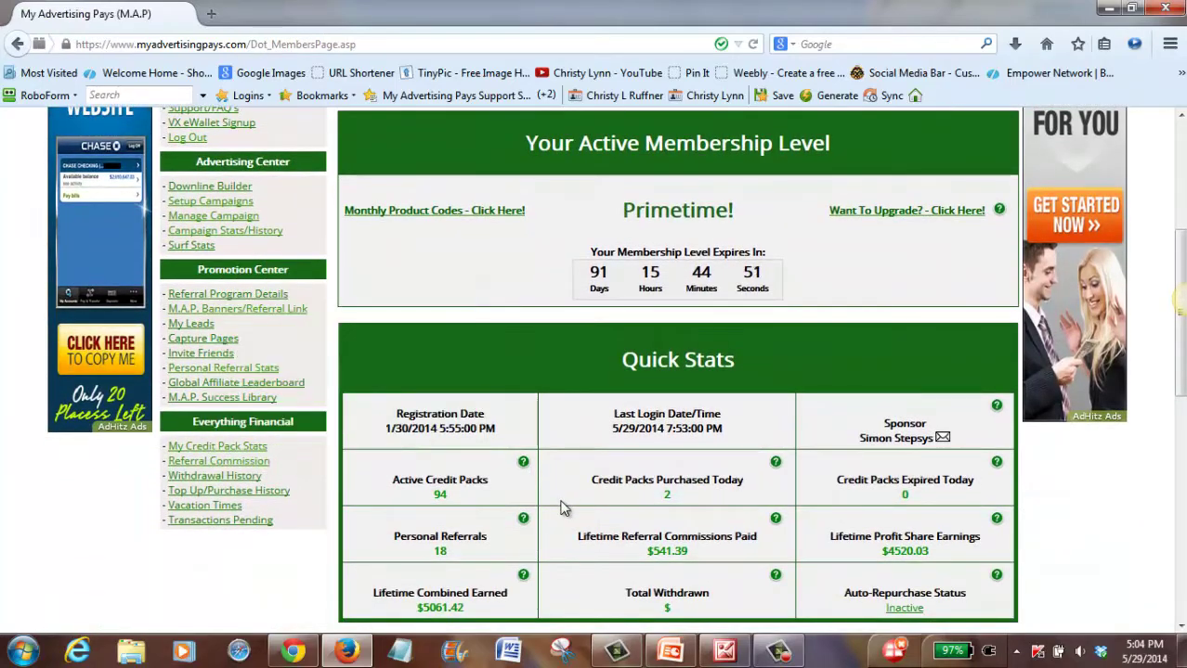
scroll(557, 501, "down", 2)
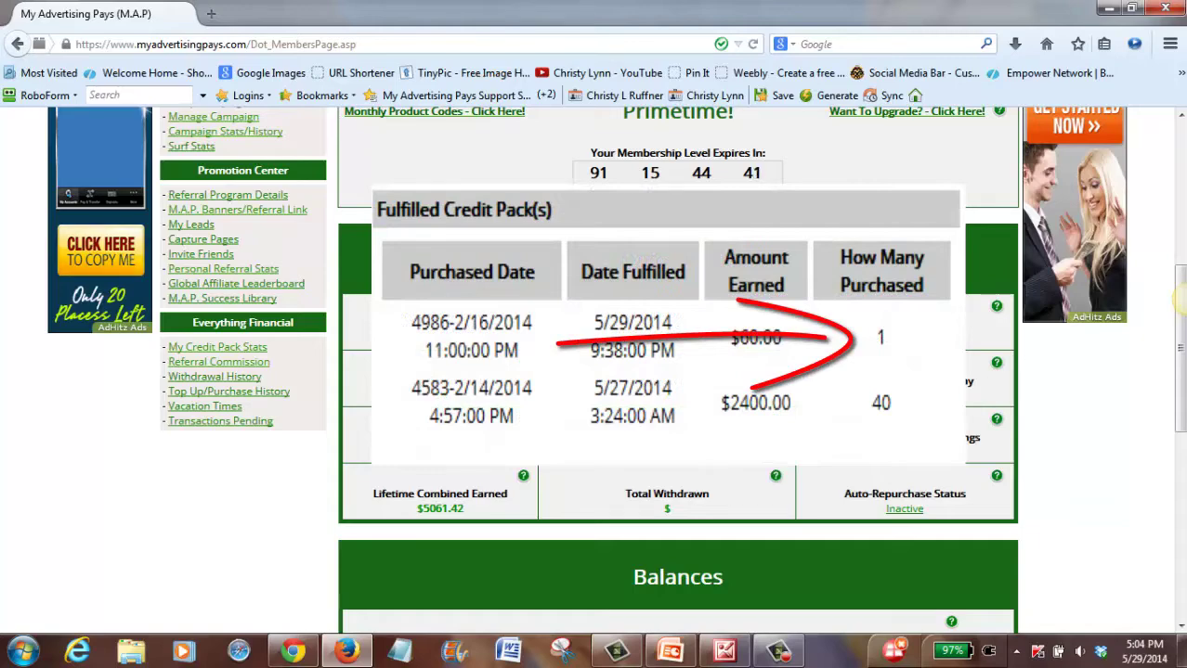
scroll(931, 390, "down", 2)
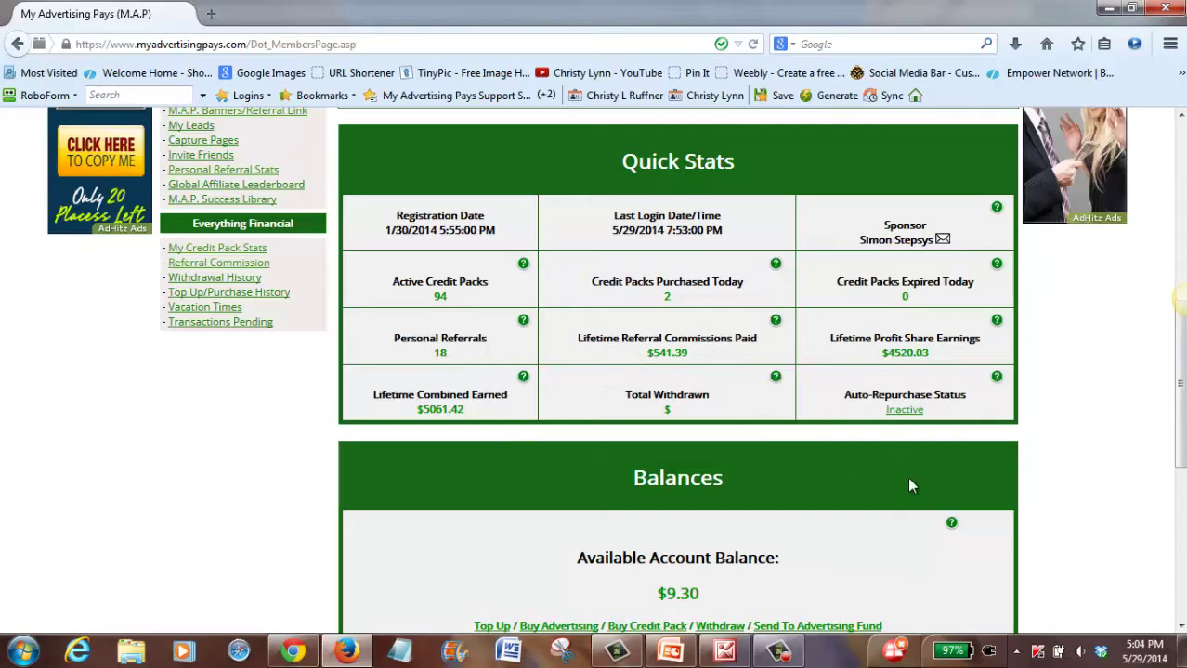
scroll(1027, 497, "down", 4)
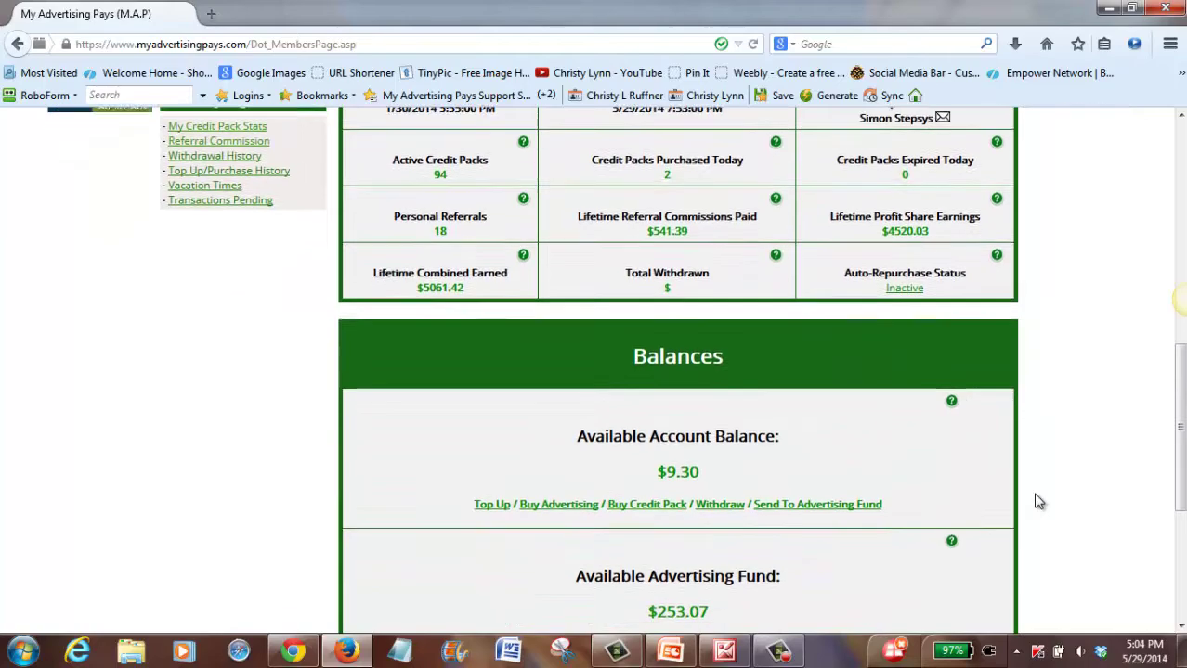
scroll(1038, 501, "up", 10)
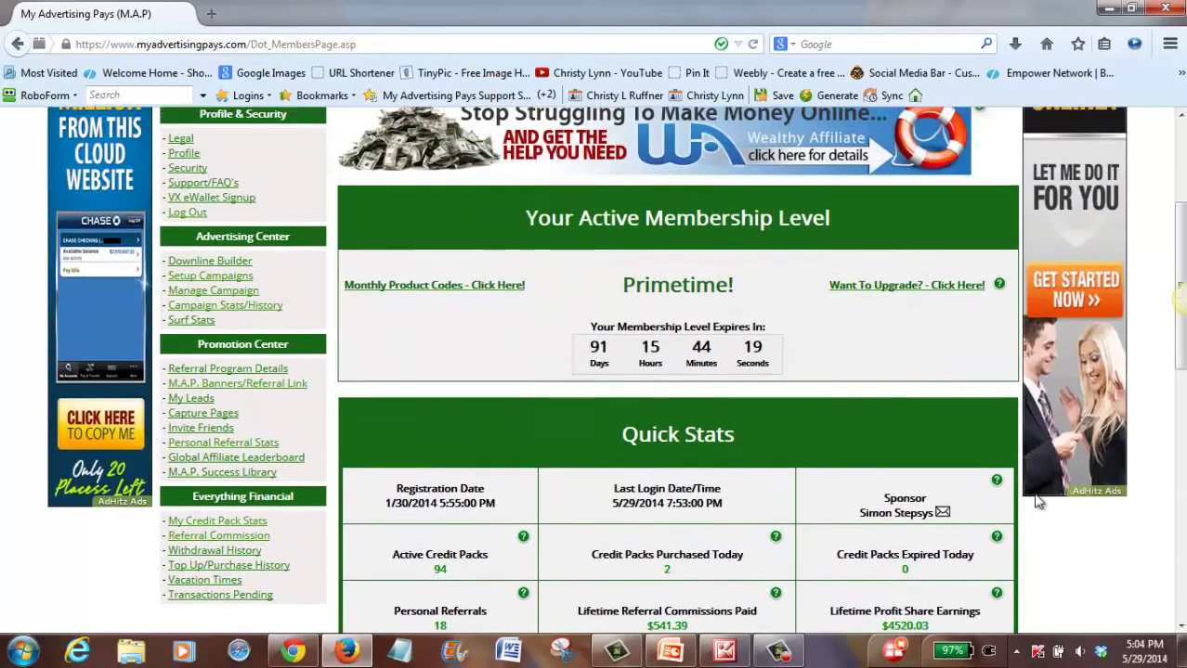
scroll(1038, 501, "up", 2)
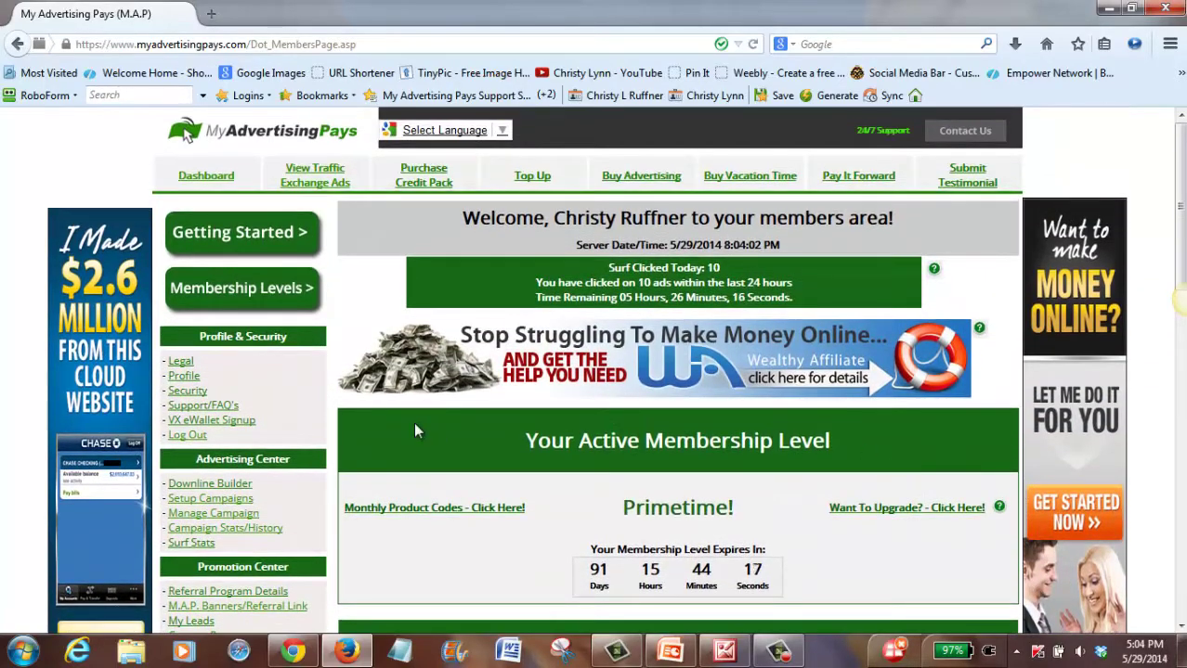
Log out of the My Advertising Pays account and close the Firefox window
left_click(190, 437)
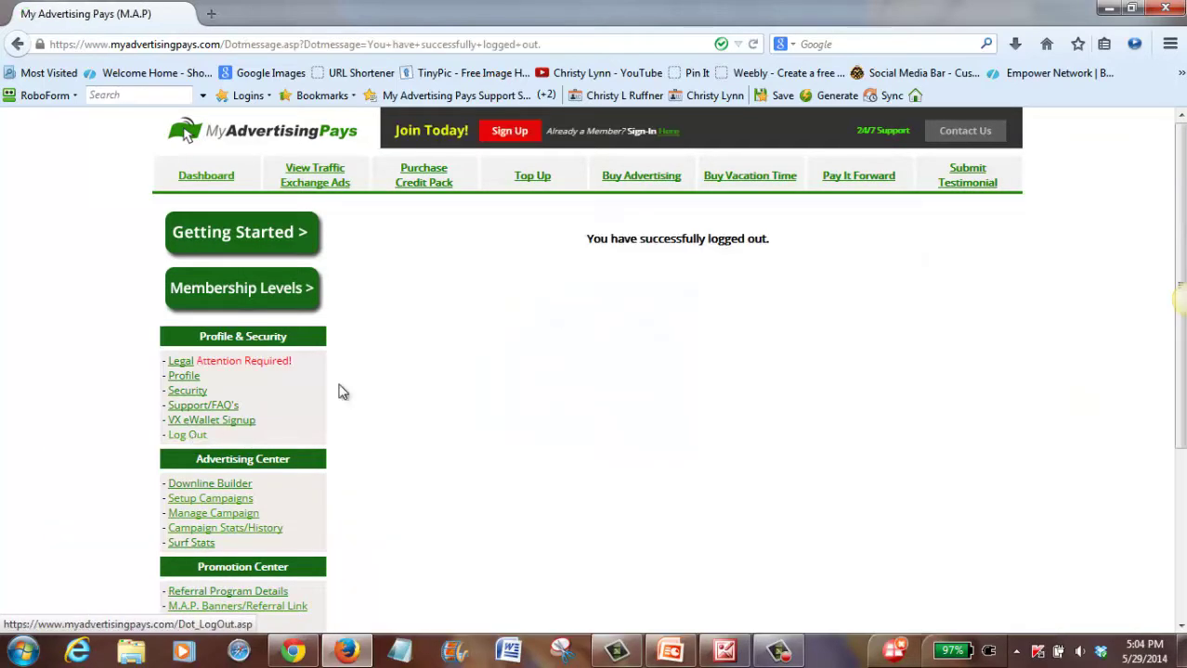
left_click(1166, 12)
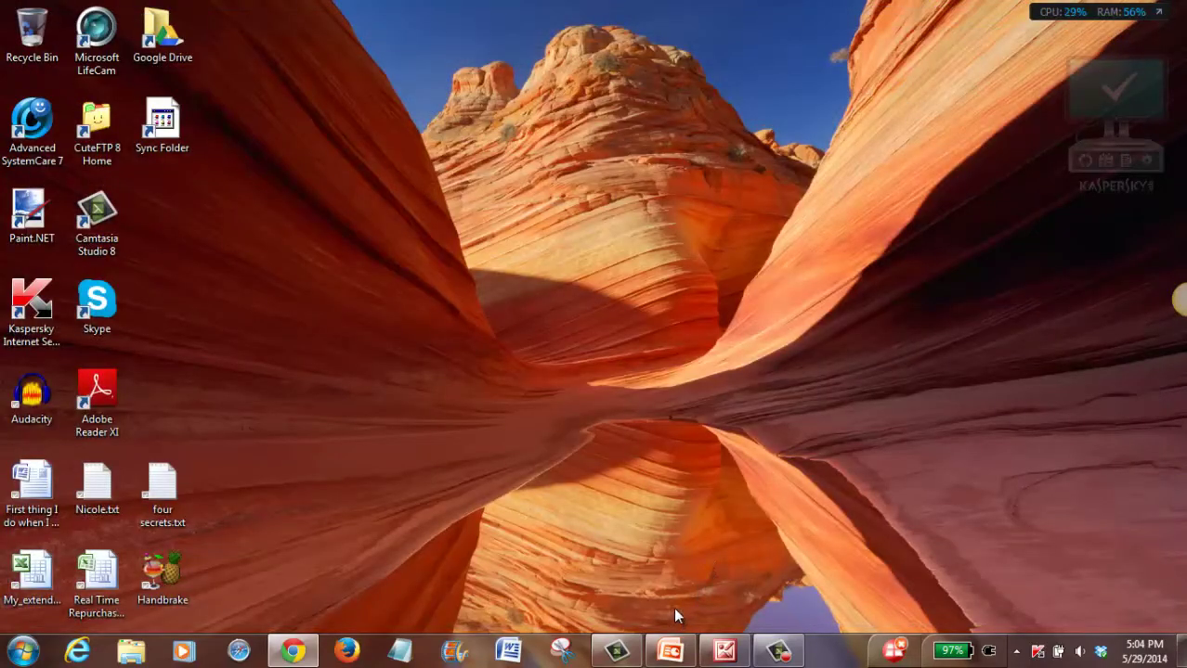
Switch to Chrome to view the Quick Stats comparison photo on Facebook, close the photo and put the browser away
left_click(296, 654)
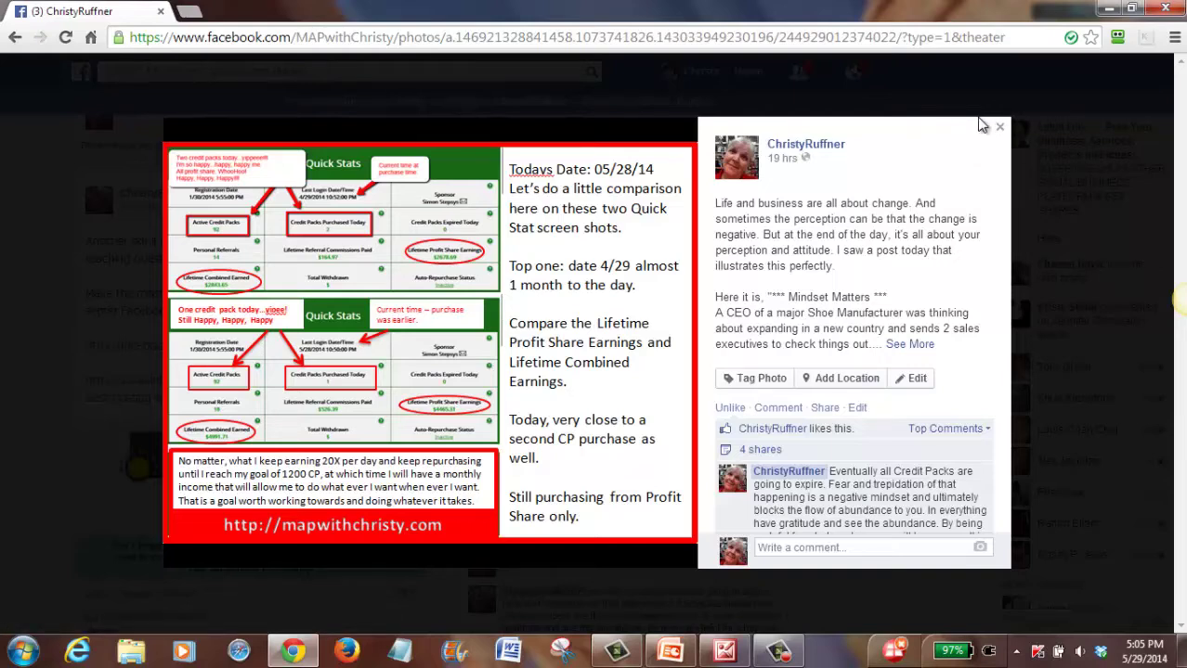
left_click(999, 127)
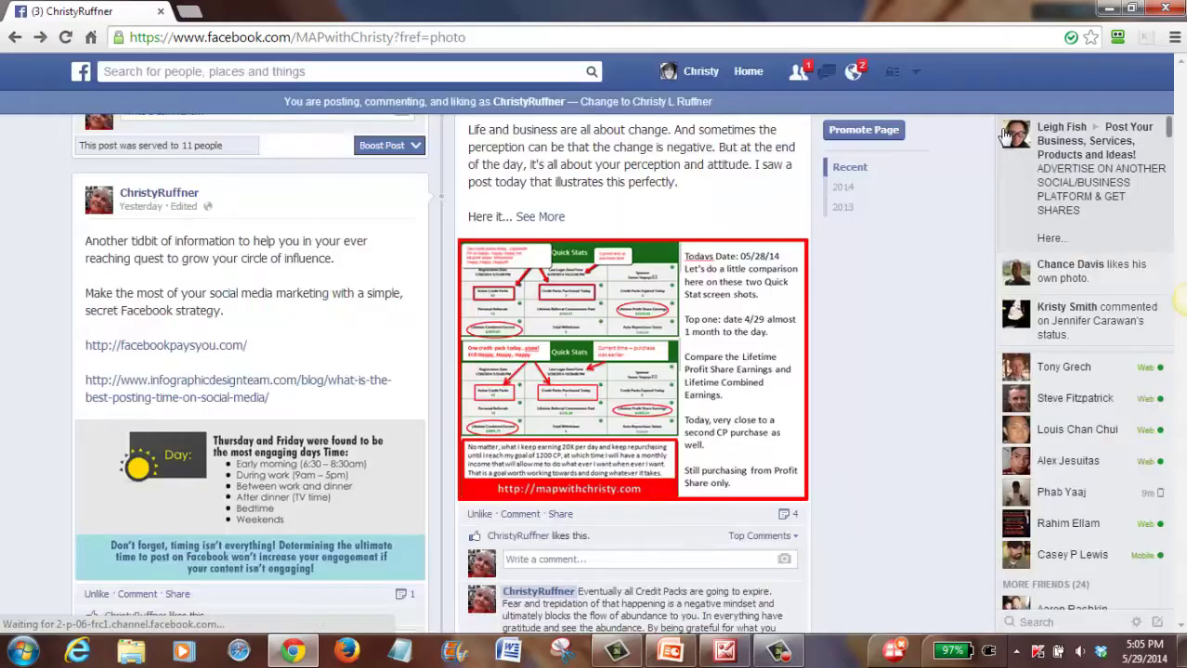
left_click(1148, 10)
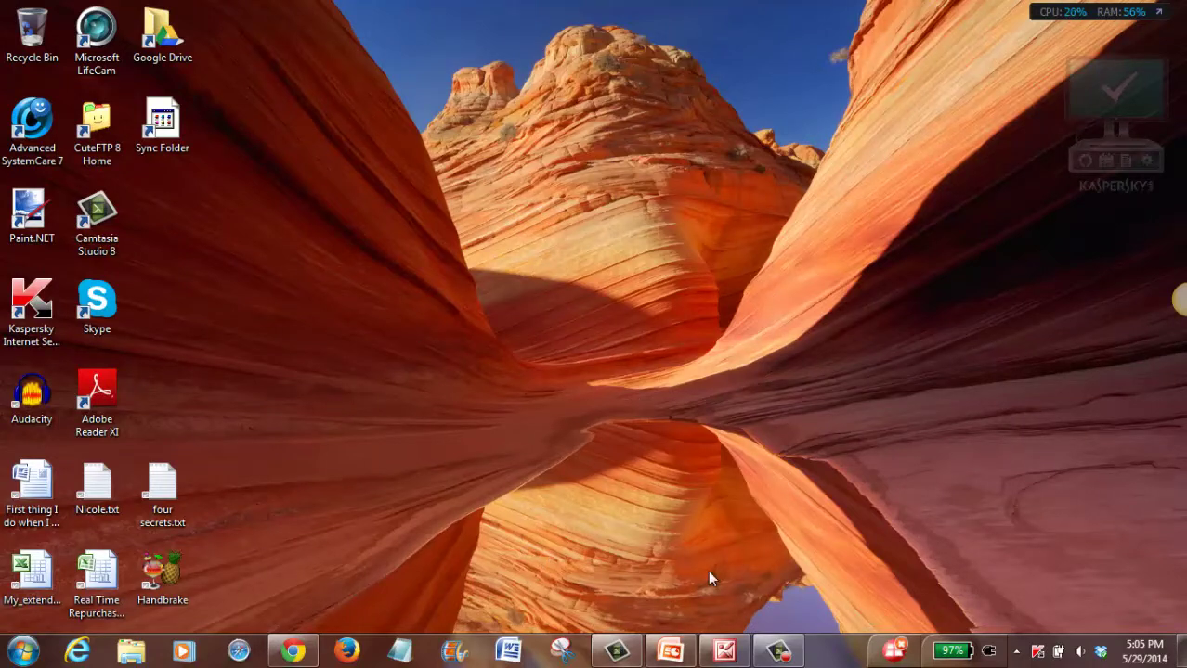
Switch to Microsoft Office Picture Manager, view results_05-28-14.png and old_results.png, and close the program to return to PowerPoint
left_click(679, 643)
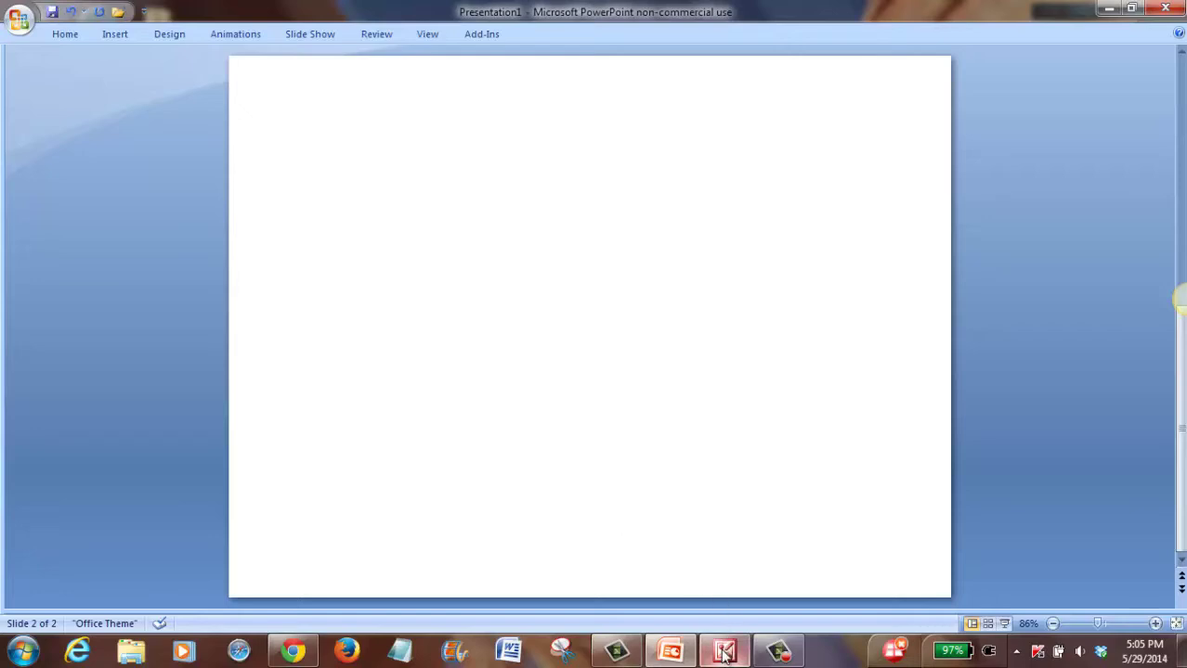
mouse_move(725, 655)
left_click(738, 538)
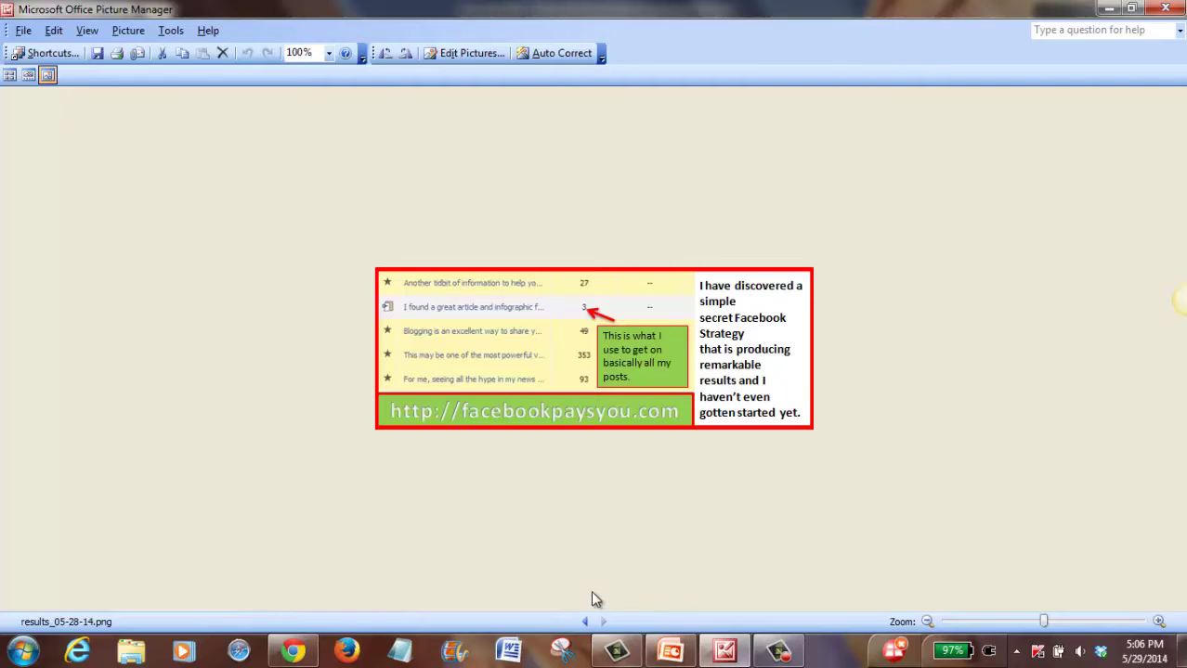
left_click(585, 622)
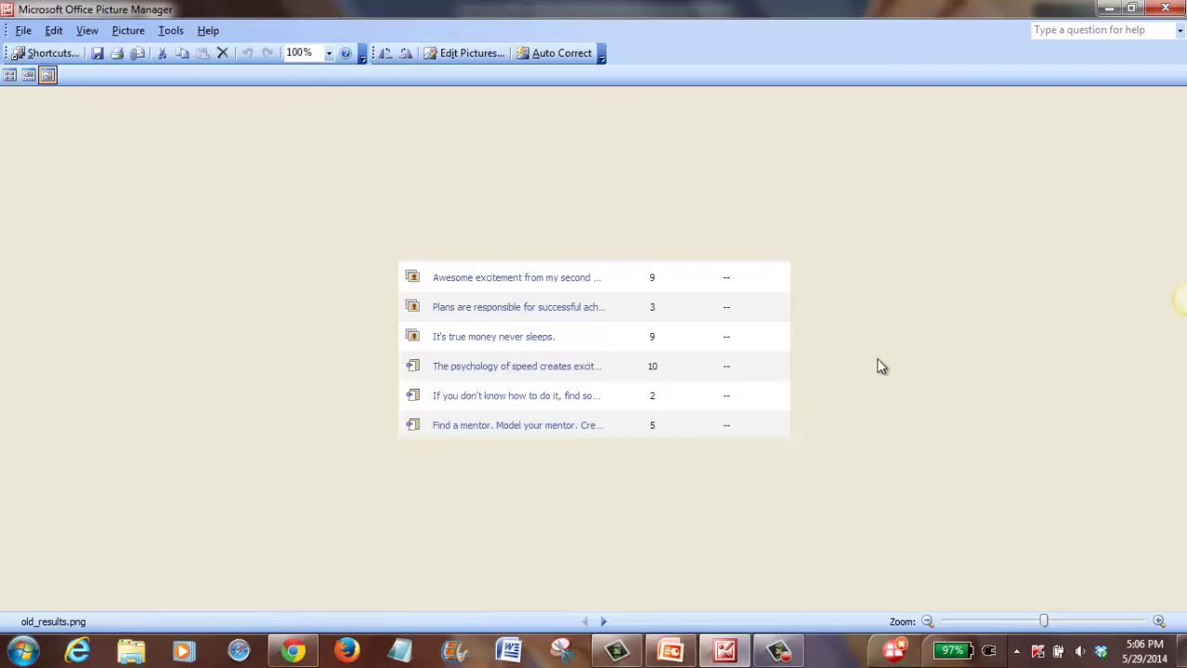
left_click(1165, 9)
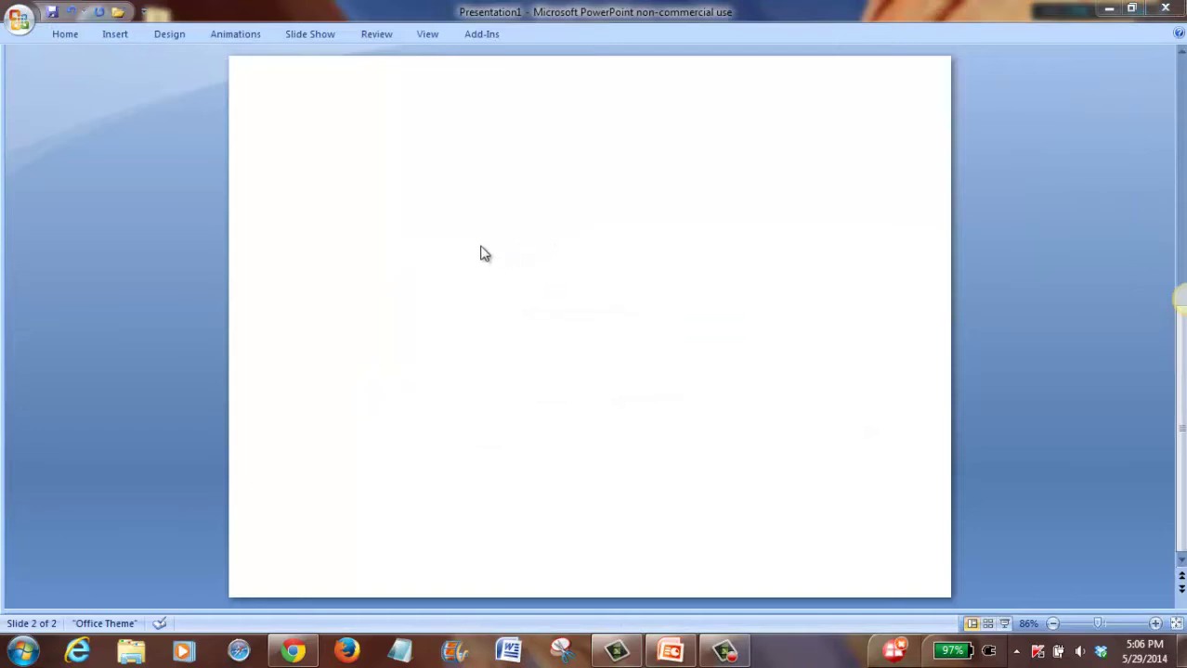
left_click(63, 35)
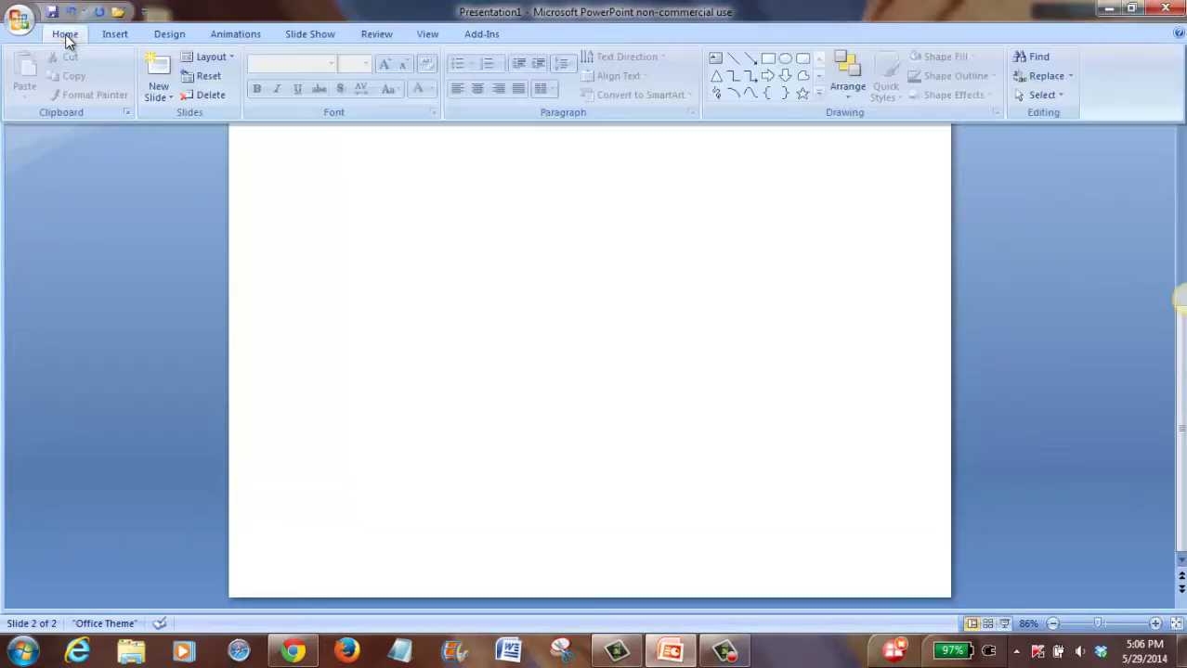
left_click(158, 93)
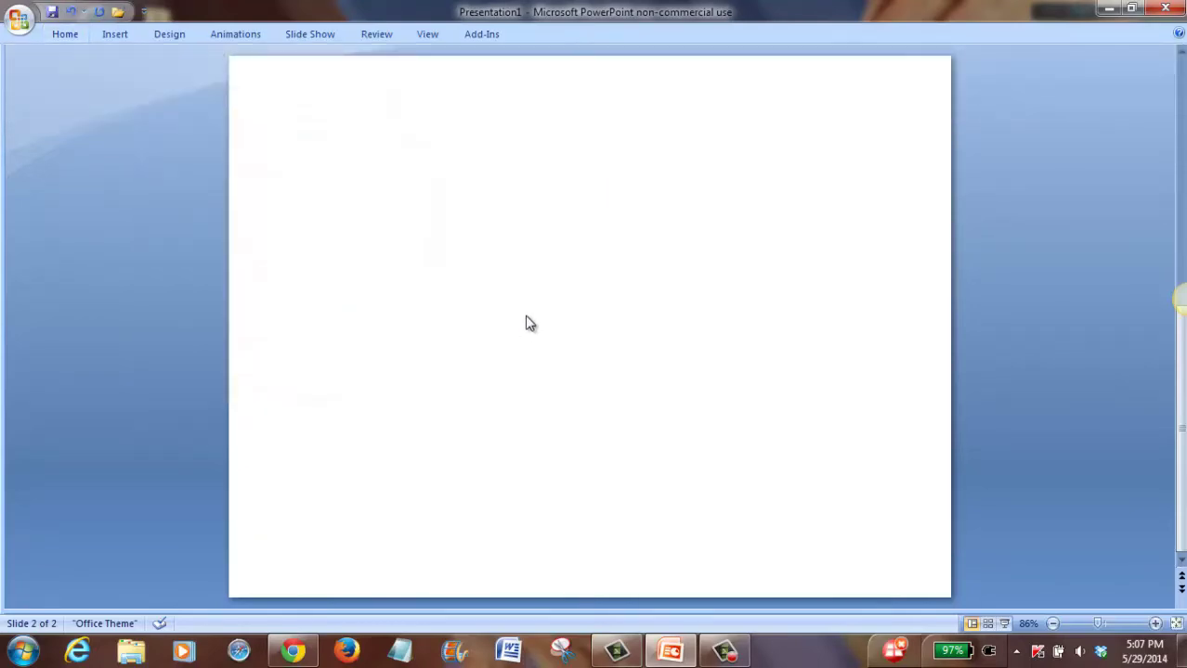
Insert the picture old_results.png from the Results folder inside BMID in the Pictures library onto slide 2
left_click(112, 33)
left_click(62, 72)
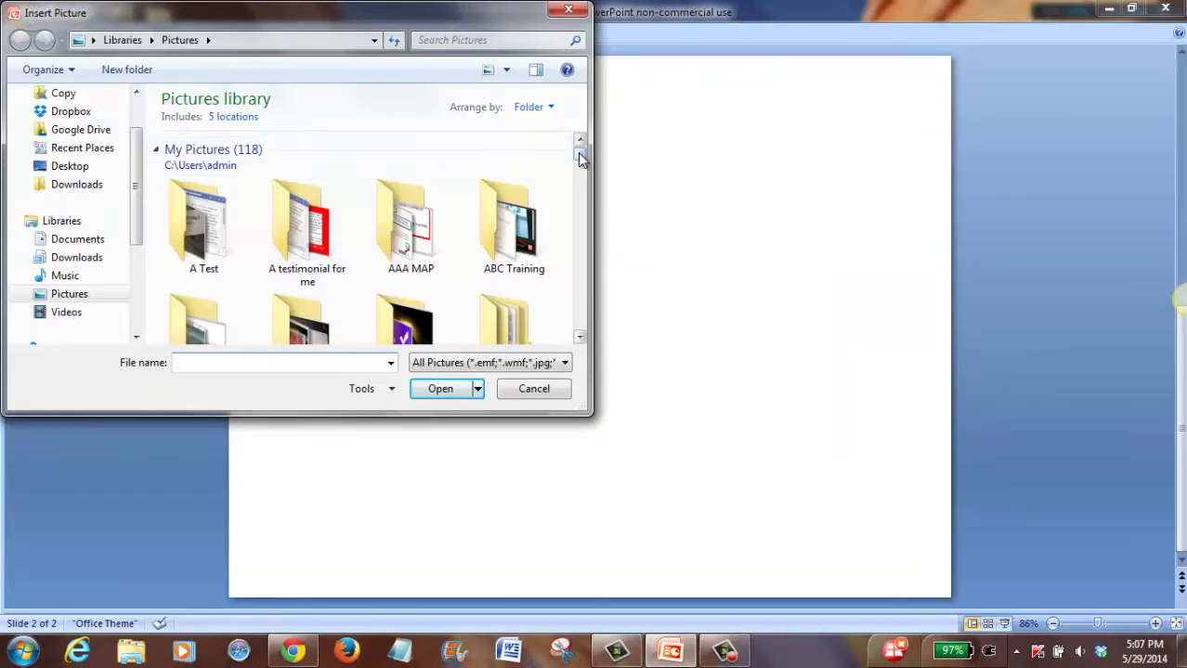
mouse_move(579, 151)
left_mouse_down()
mouse_move(579, 172)
mouse_move(581, 154)
left_mouse_up()
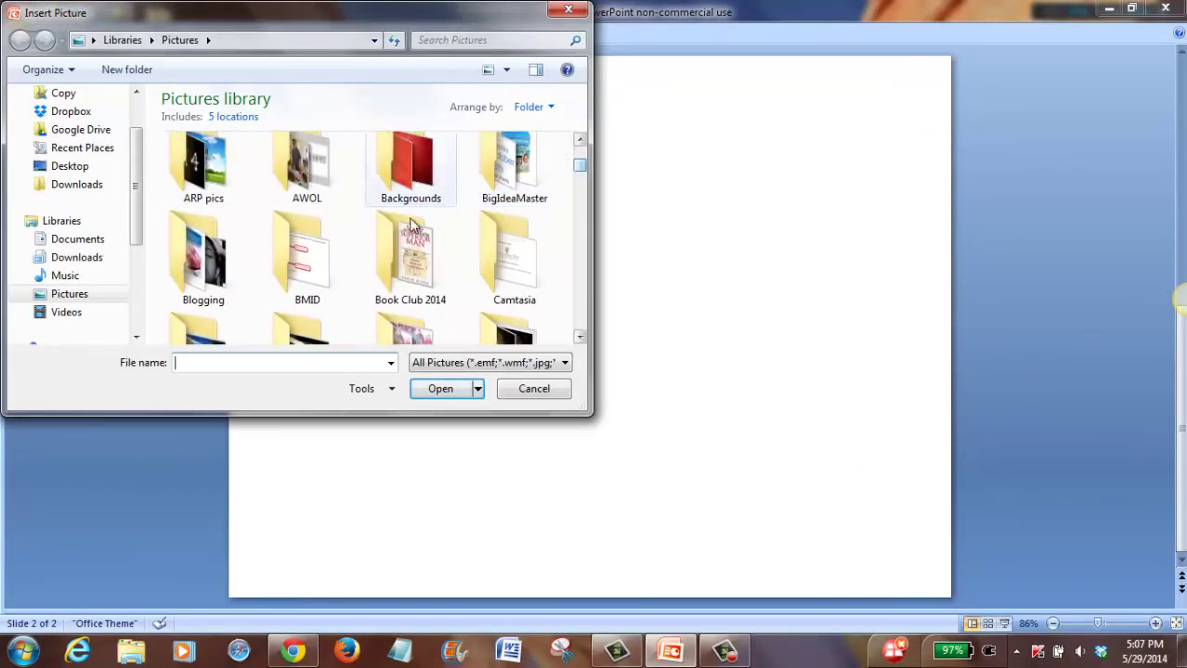
double_click(307, 257)
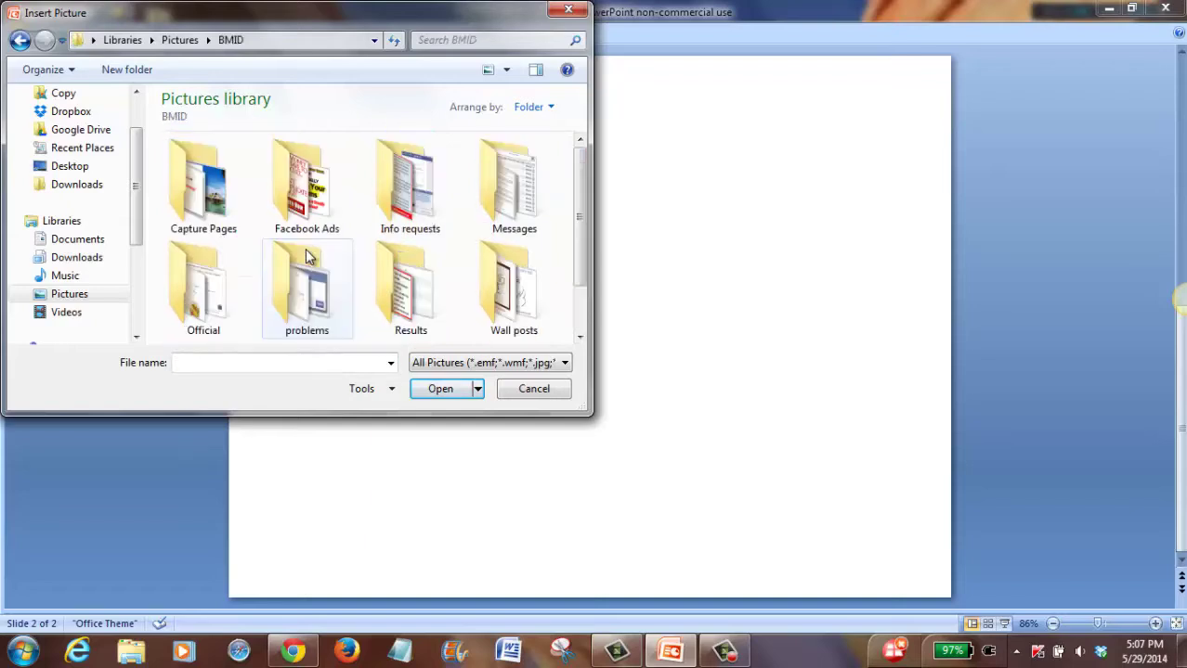
double_click(388, 283)
left_click(207, 168)
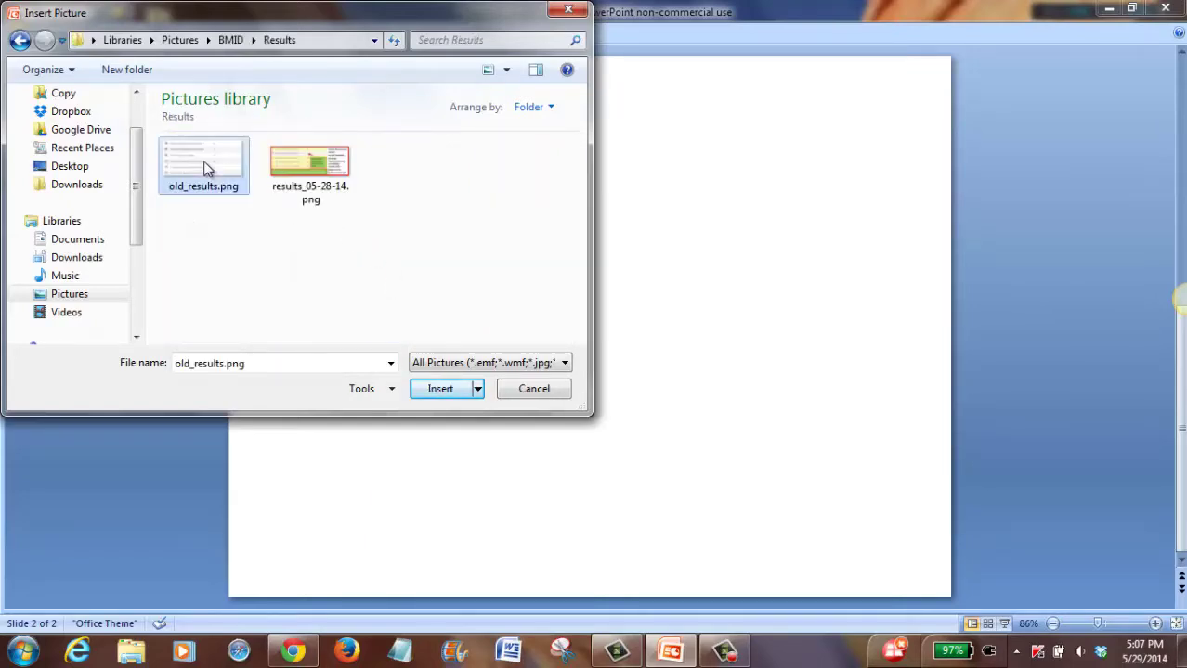
left_click(440, 390)
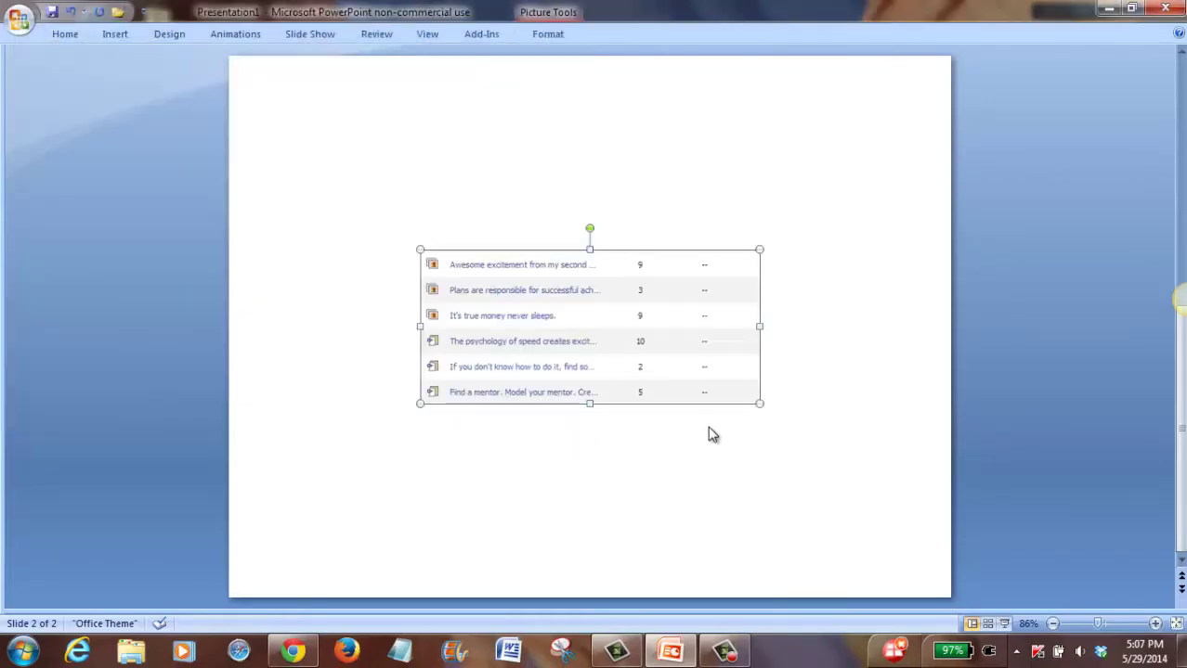
left_click(665, 453)
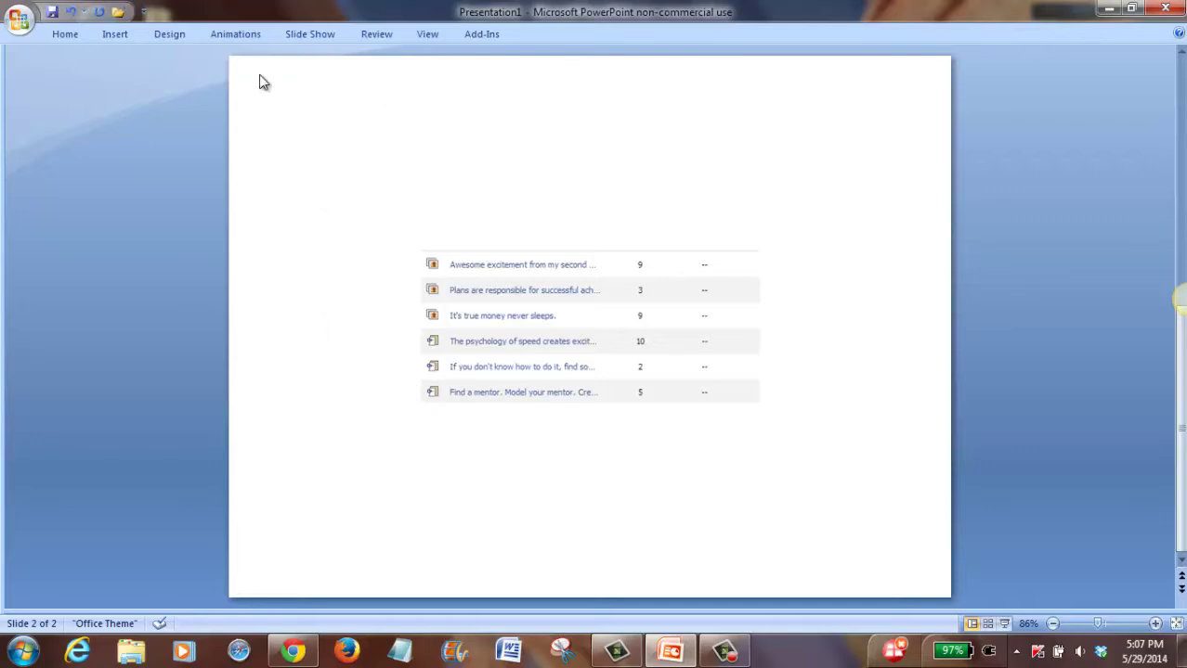
left_click(111, 36)
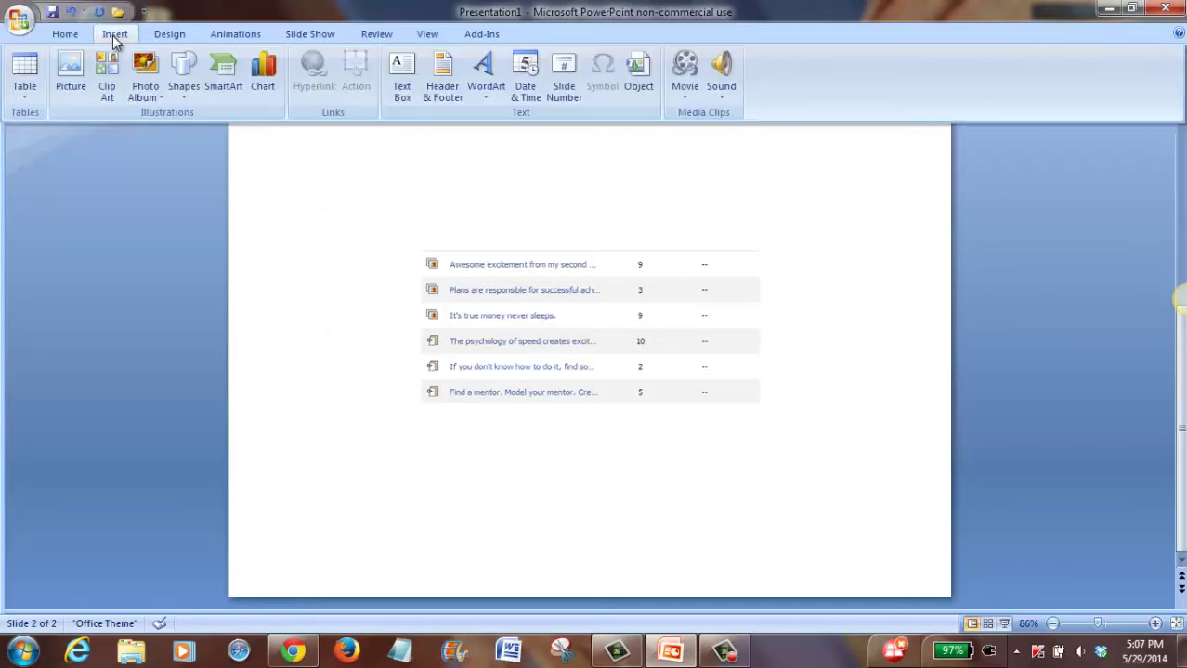
left_click(331, 186)
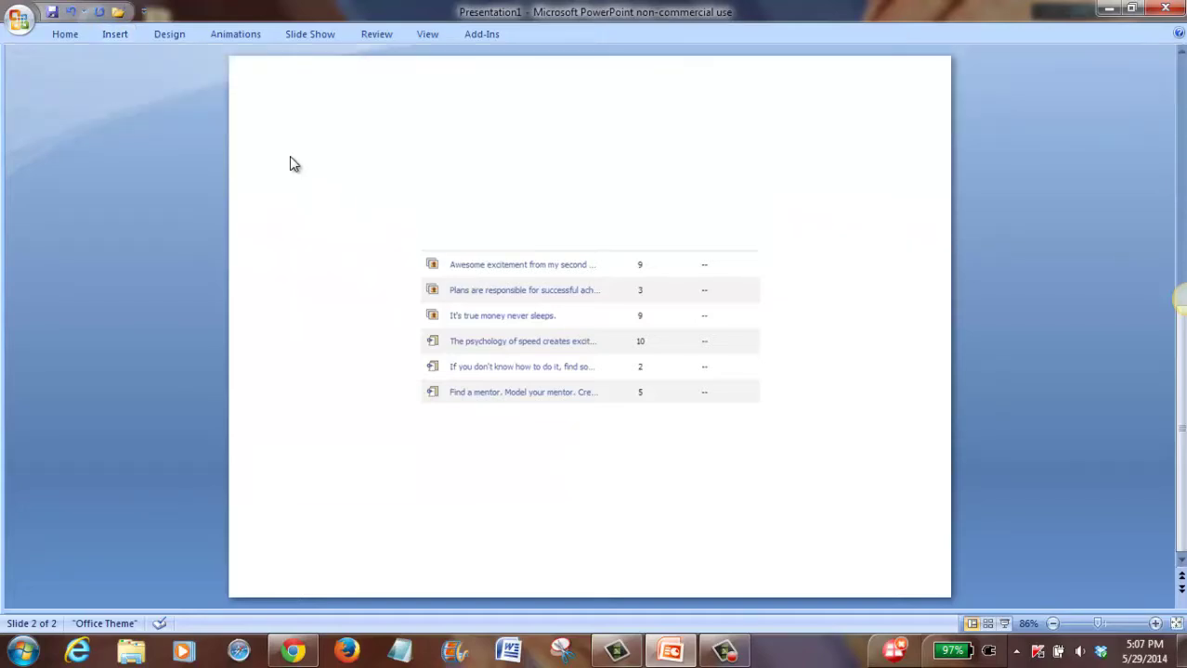
left_click(108, 39)
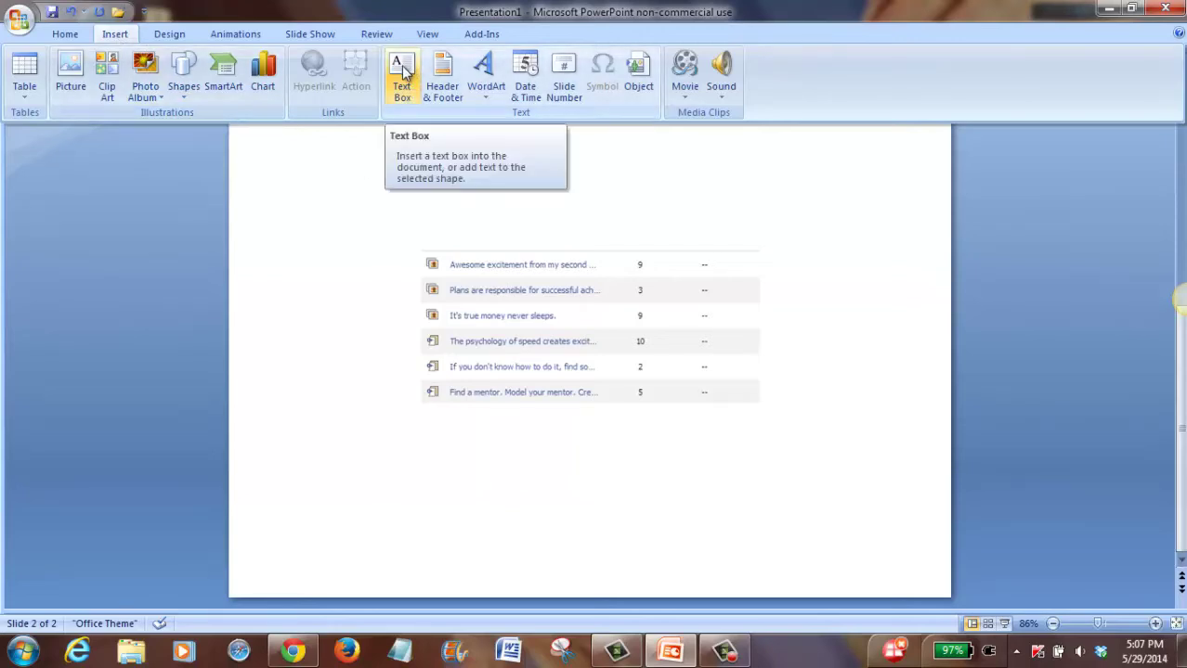
left_click(360, 155)
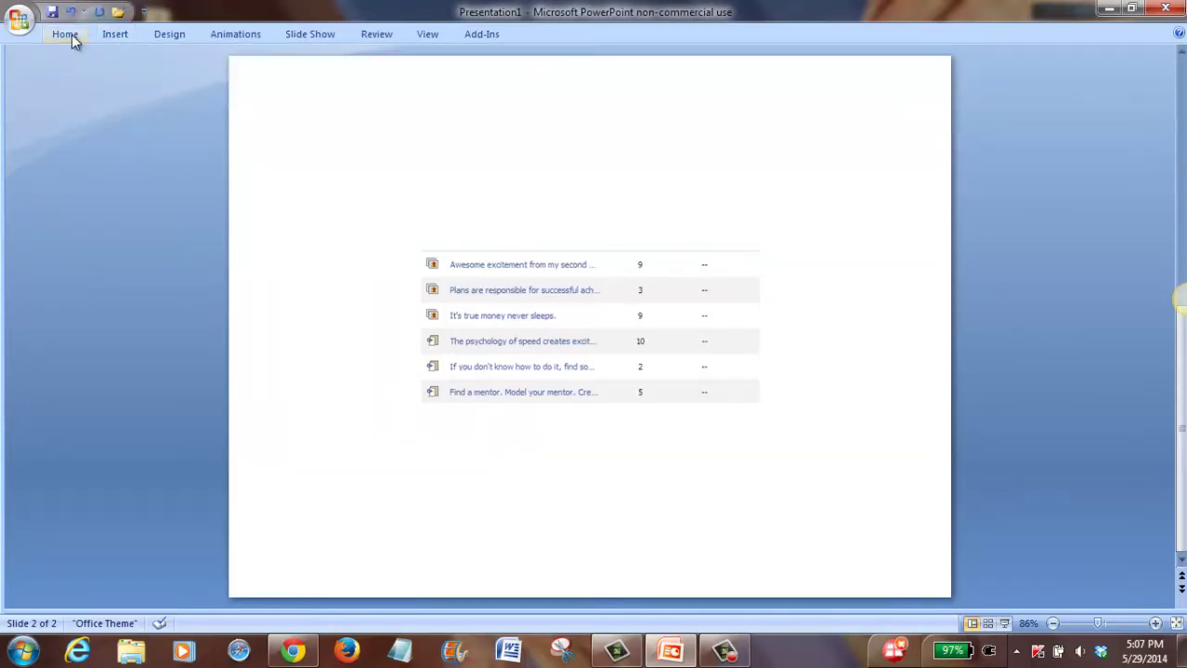
left_click(65, 34)
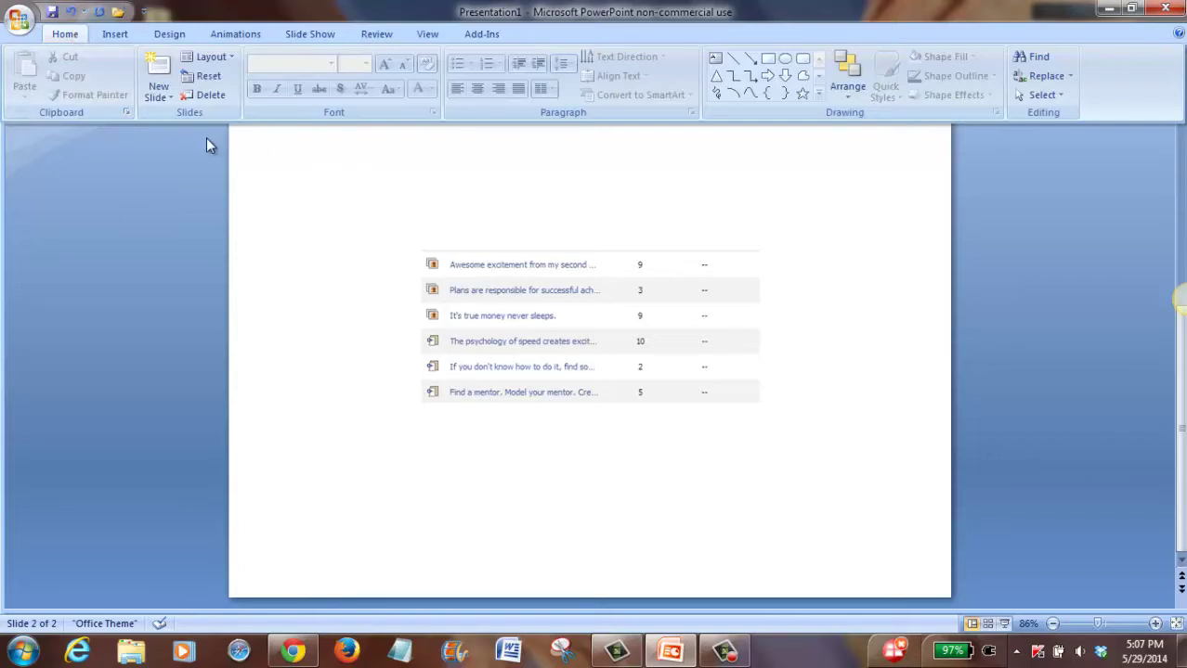
Add a narrow text box along the picture's right edge reading "This is the results I use to get before my secret Facebook Strategy."
left_click(114, 35)
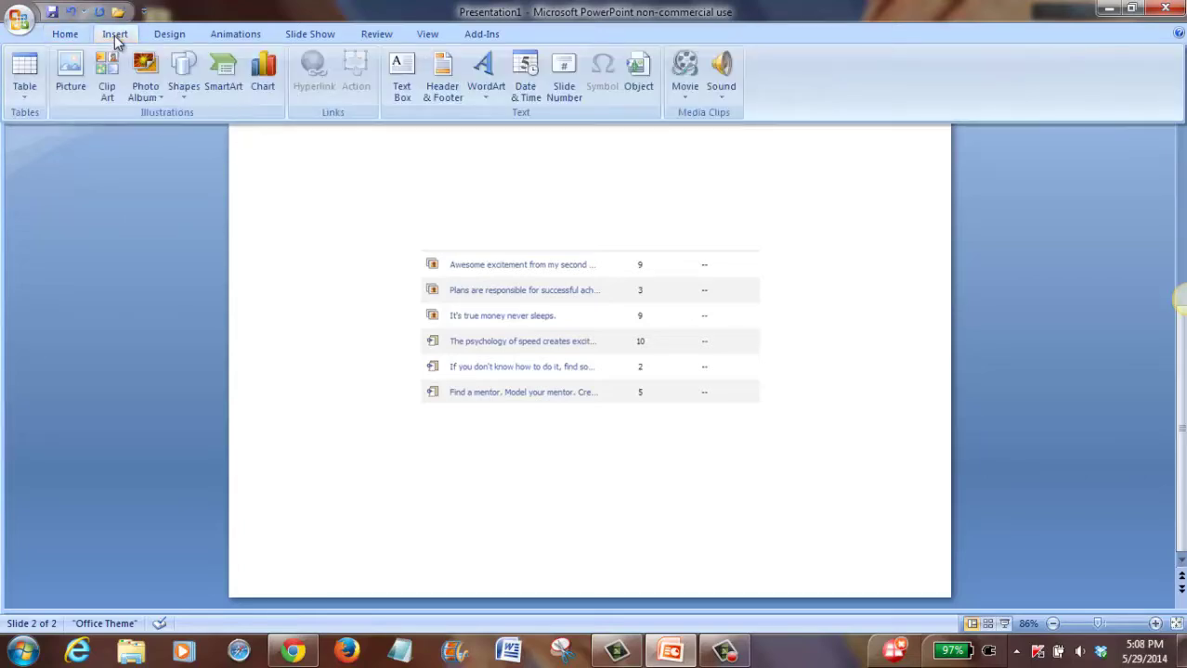
left_click(403, 74)
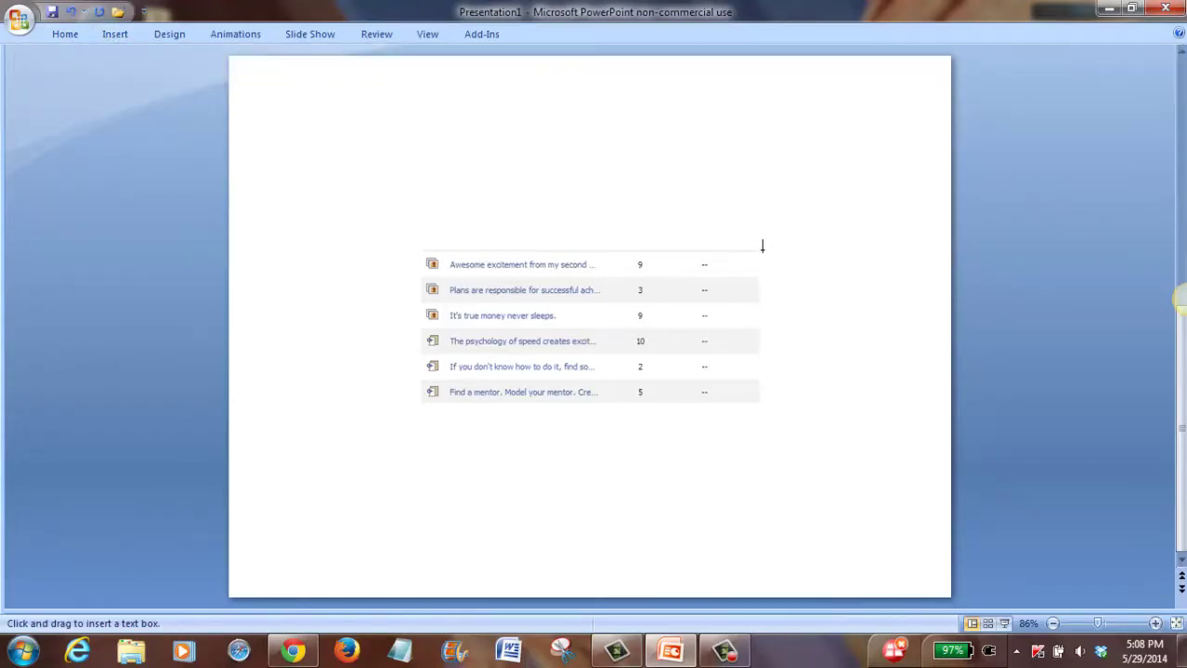
mouse_move(760, 249)
left_mouse_down()
mouse_move(779, 310)
mouse_move(848, 369)
mouse_move(856, 400)
left_mouse_up()
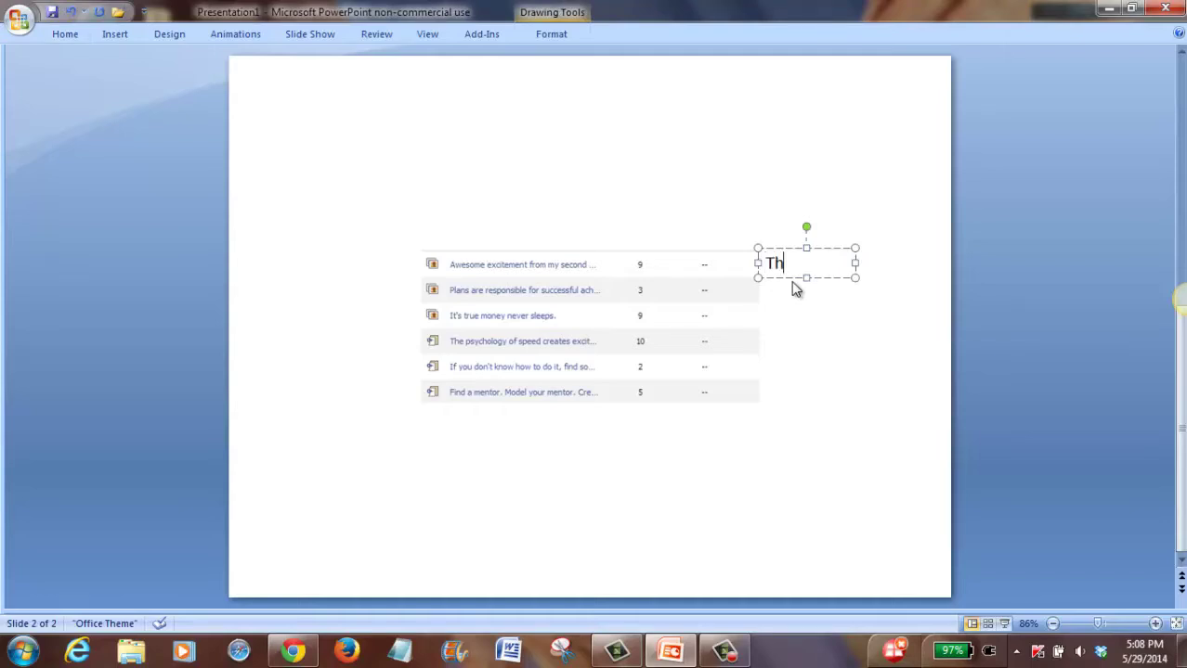
type("This is the resu")
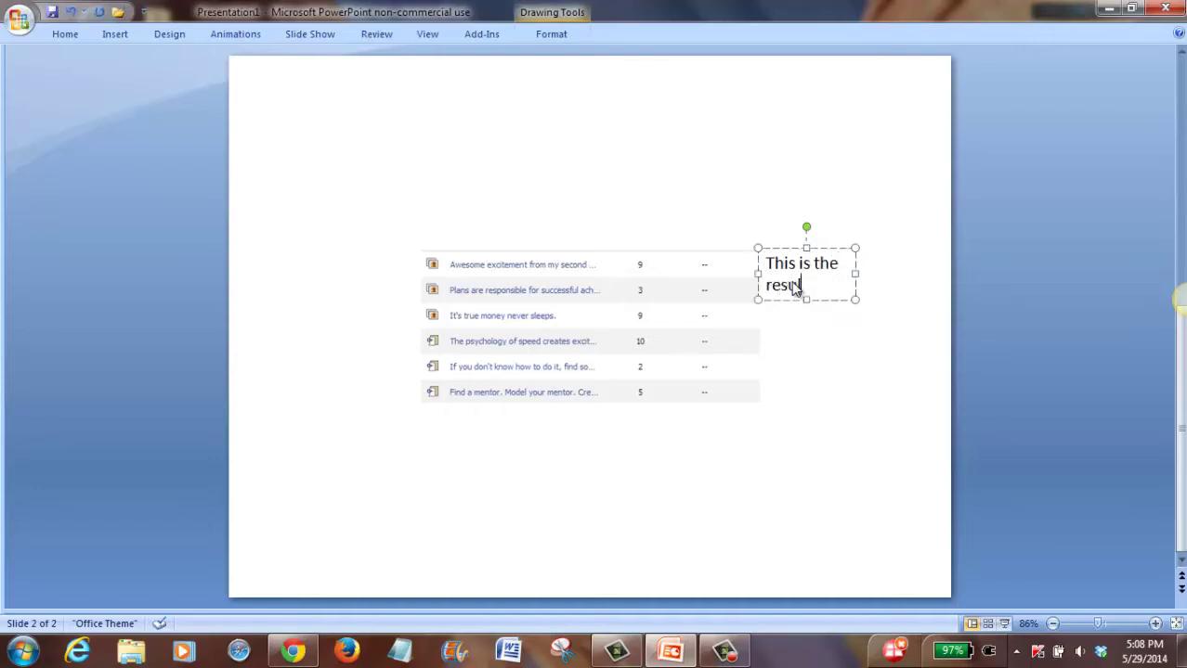
type("lts I use")
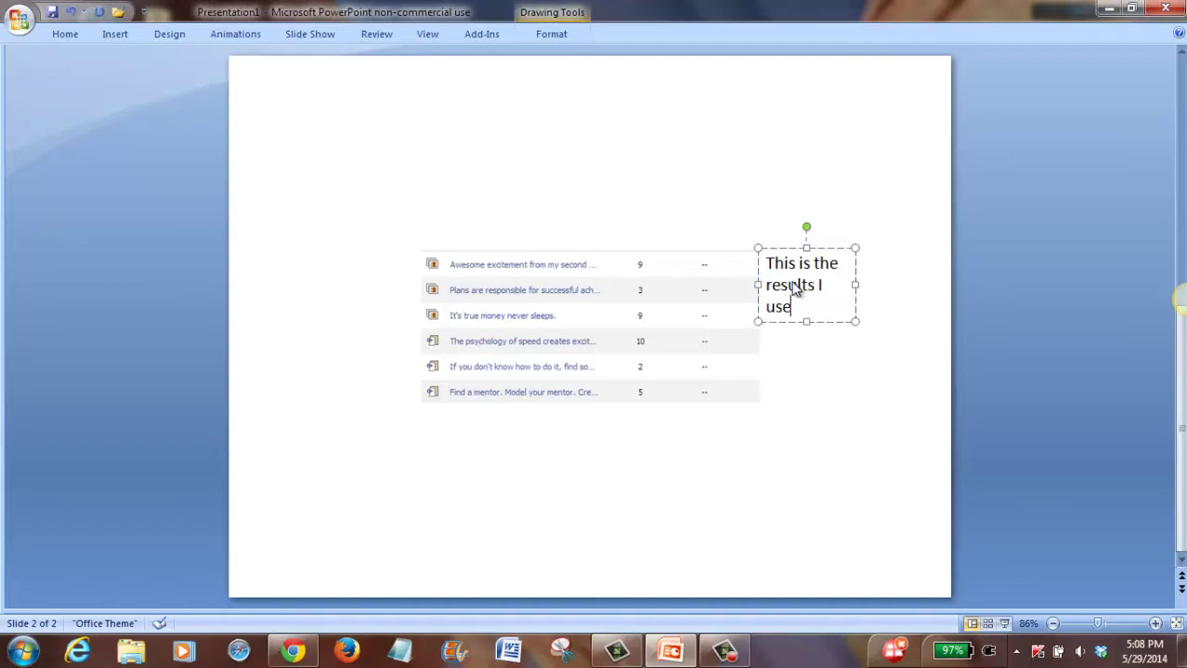
type(" to get before my")
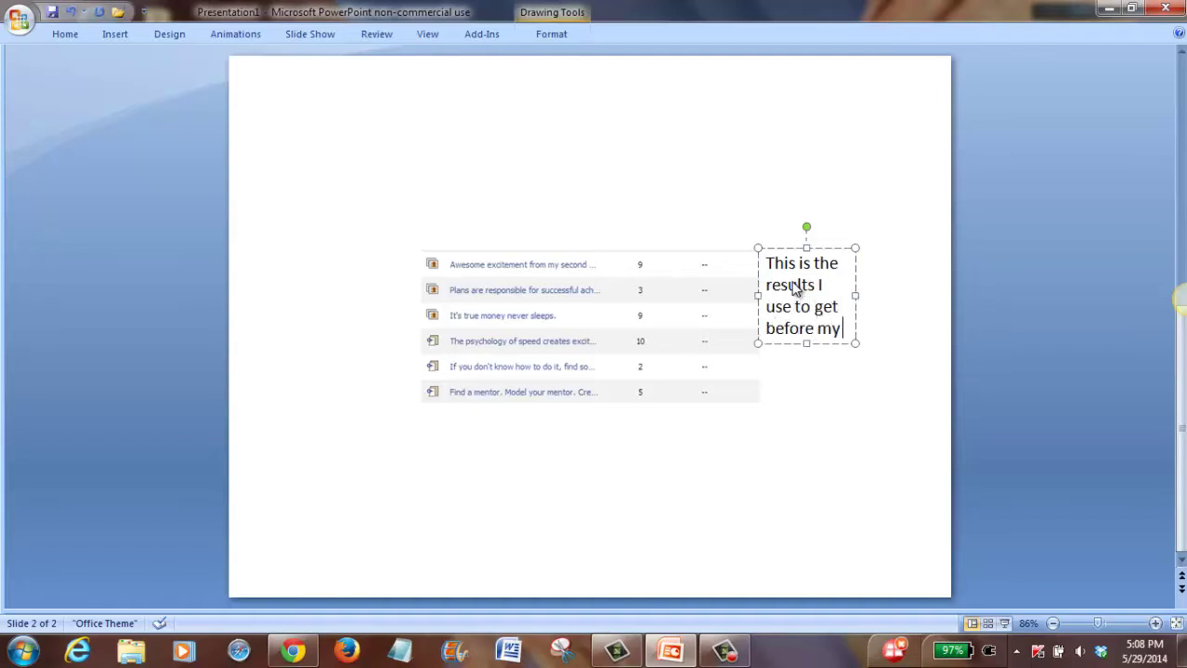
type(" secret")
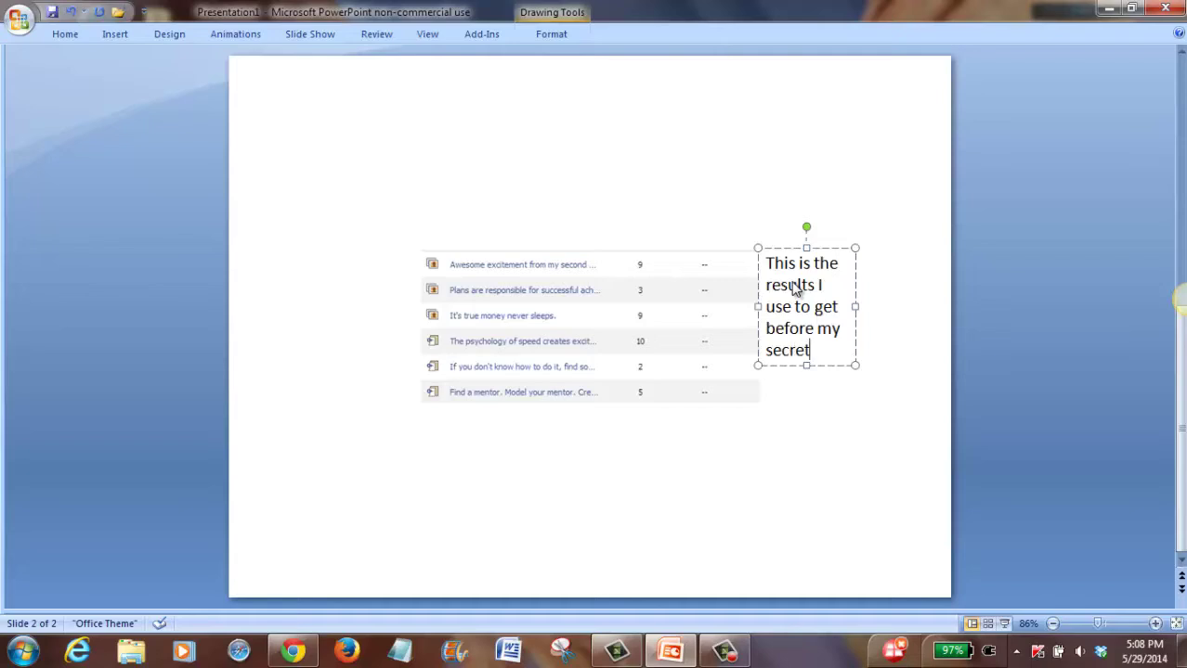
type("B")
key("BackSpace")
type("Ga")
key("BackSpace")
key("BackSpace")
type("Facebook")
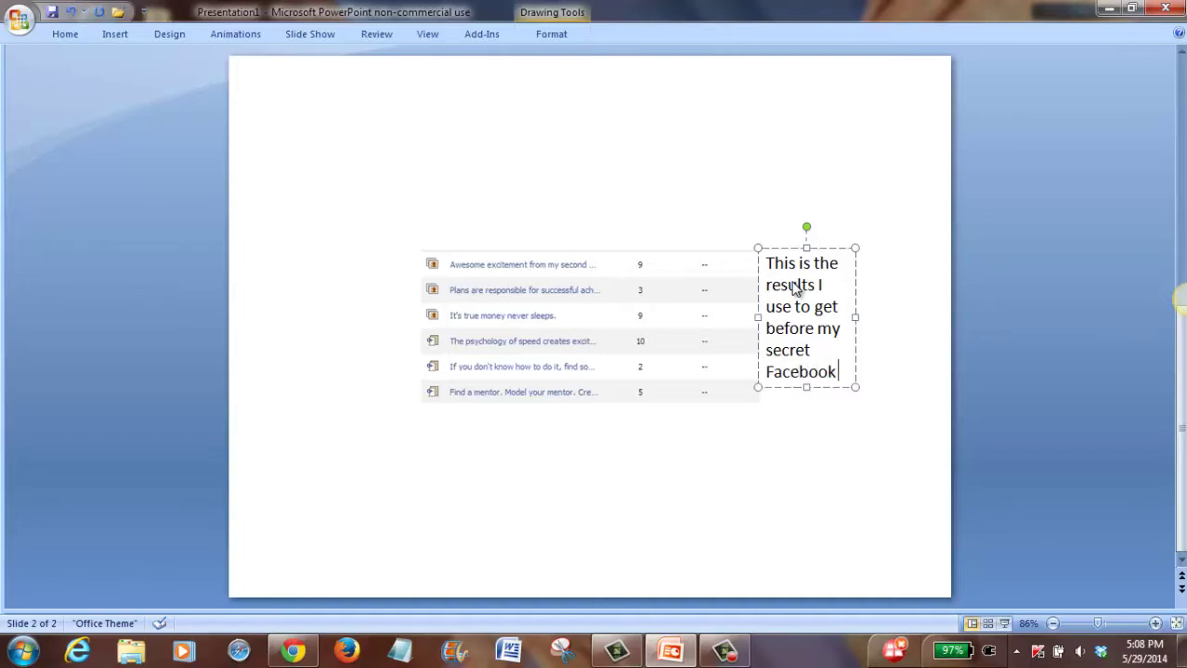
type(" Strategy.")
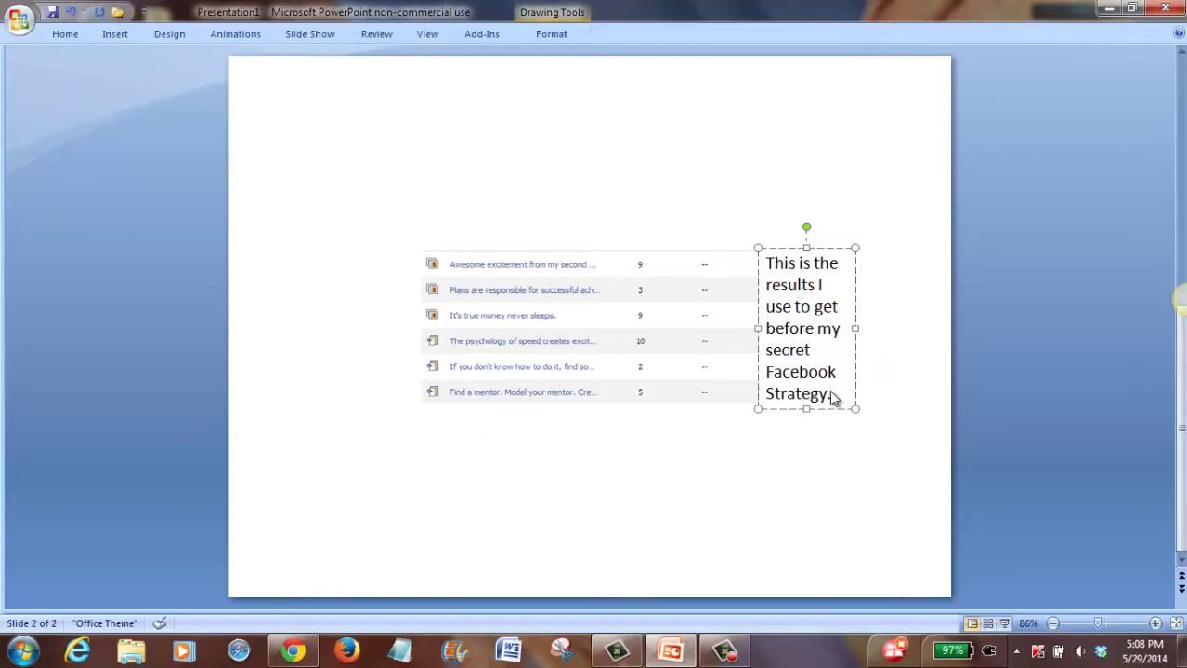
Set all the caption text beside the picture to the Calibri (Body) font at size 18
left_click_drag(832, 396, 767, 264)
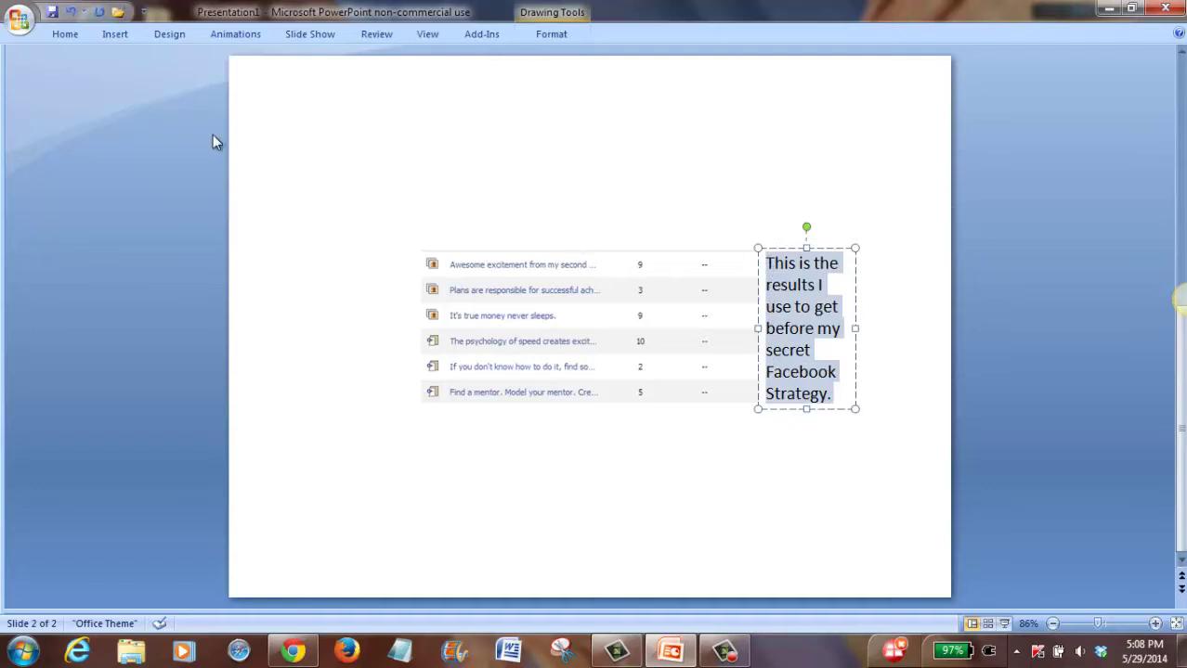
left_click(63, 34)
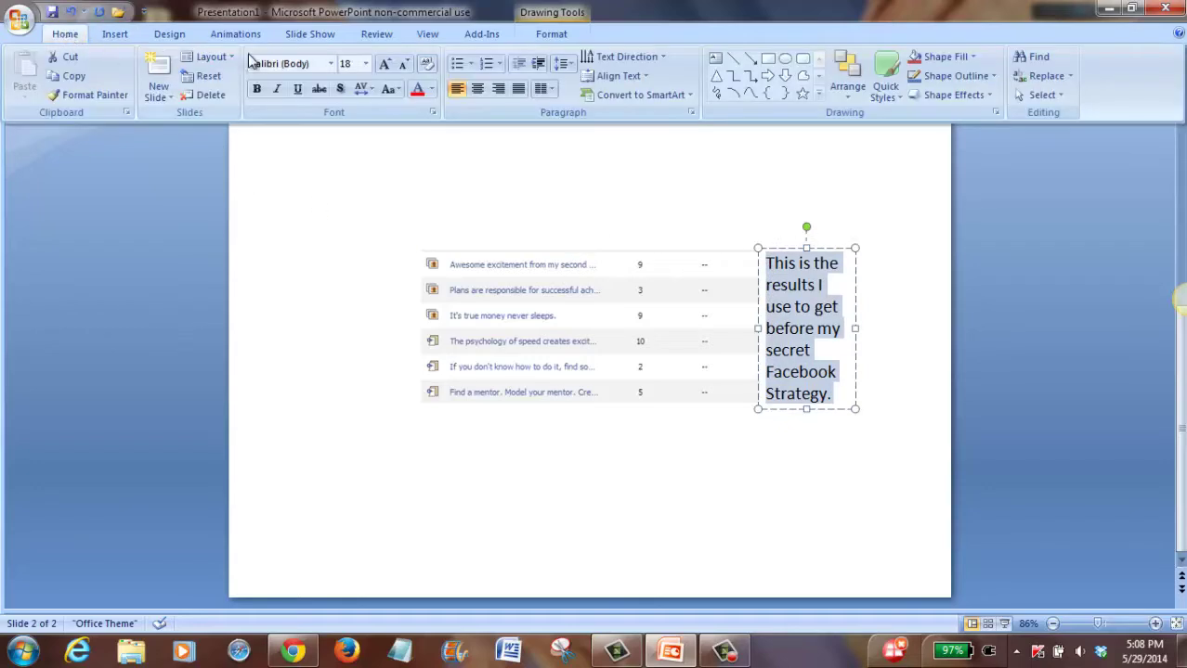
left_click(332, 67)
left_click(331, 67)
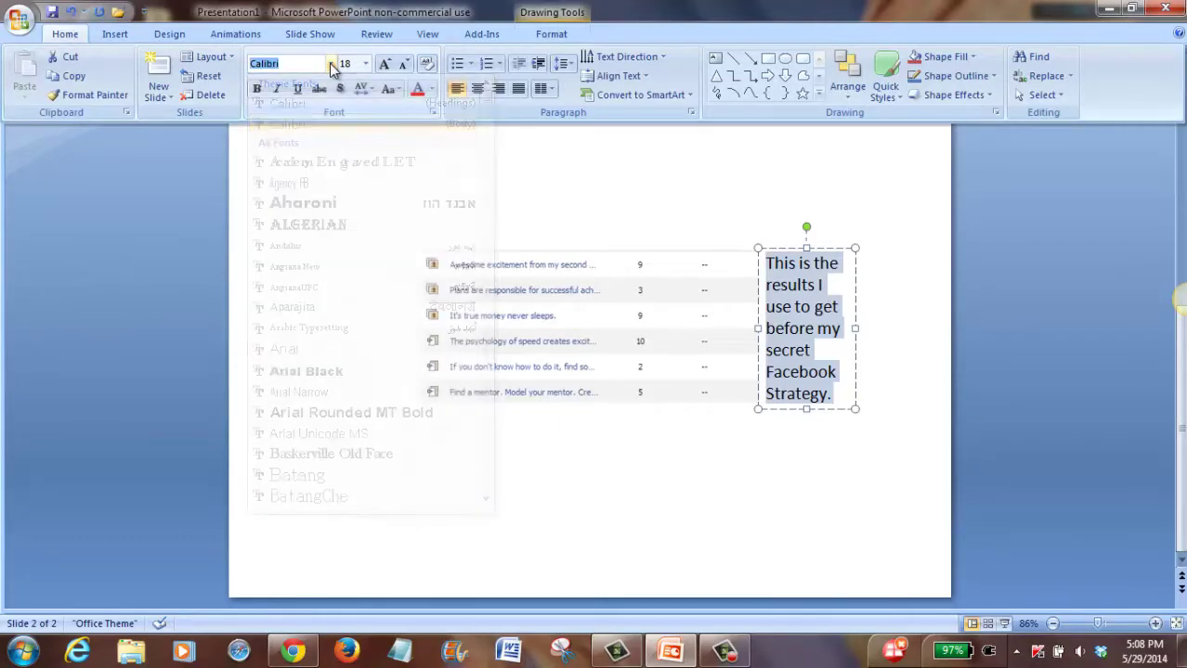
left_click(331, 67)
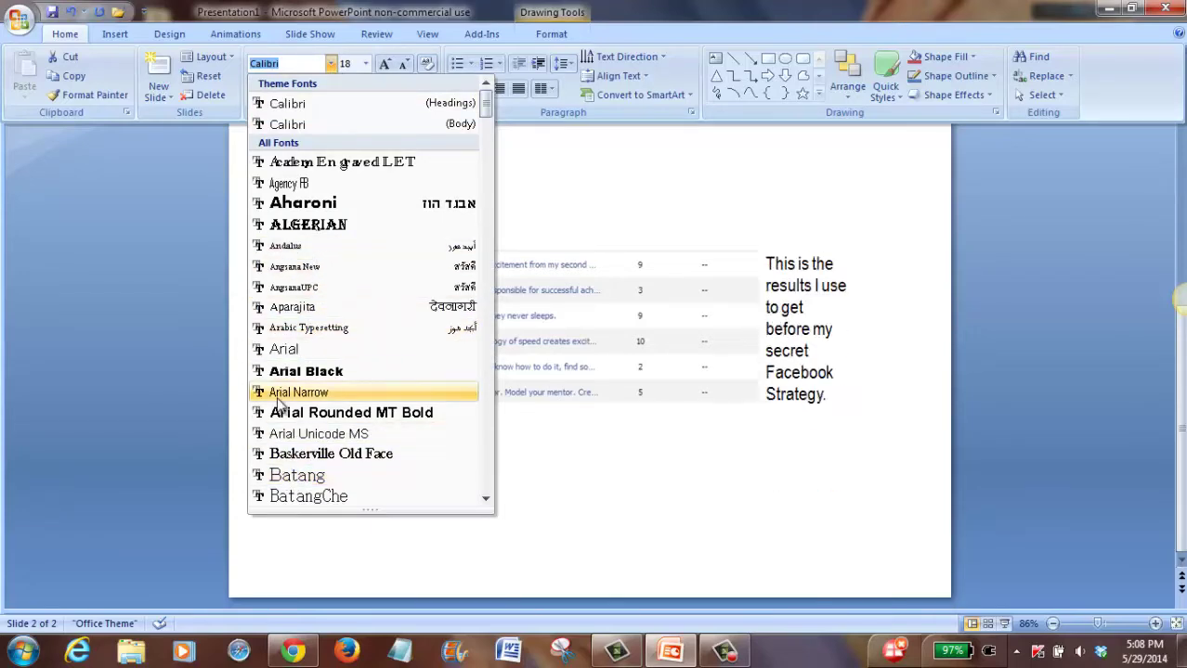
left_click(290, 126)
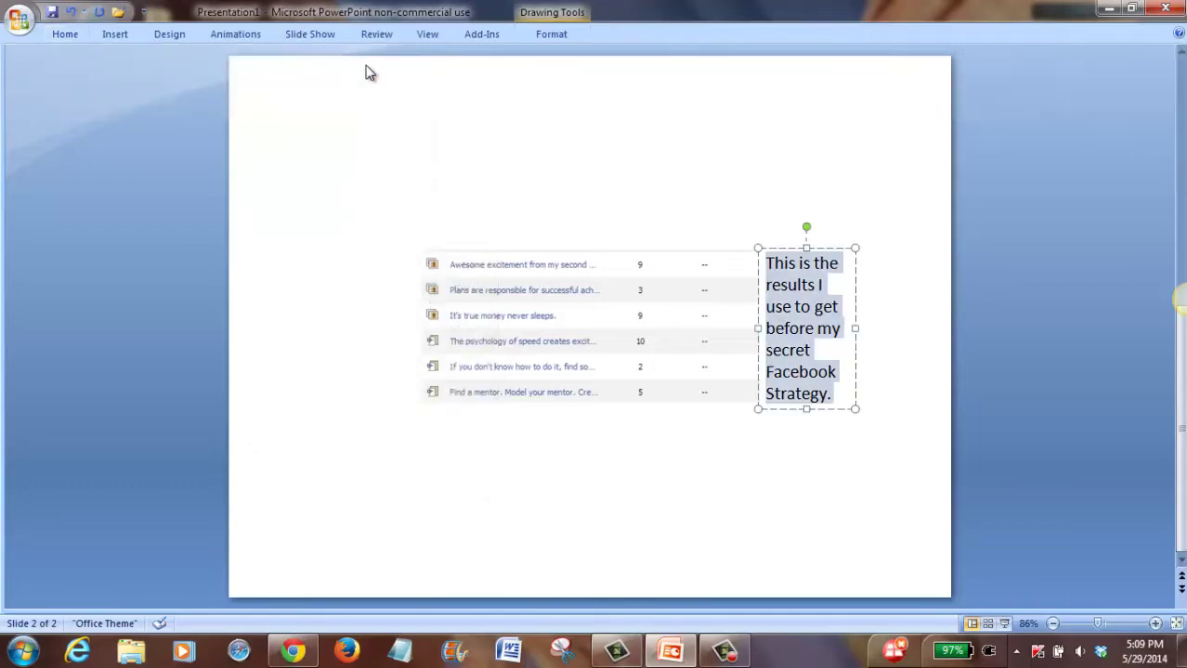
left_click(67, 32)
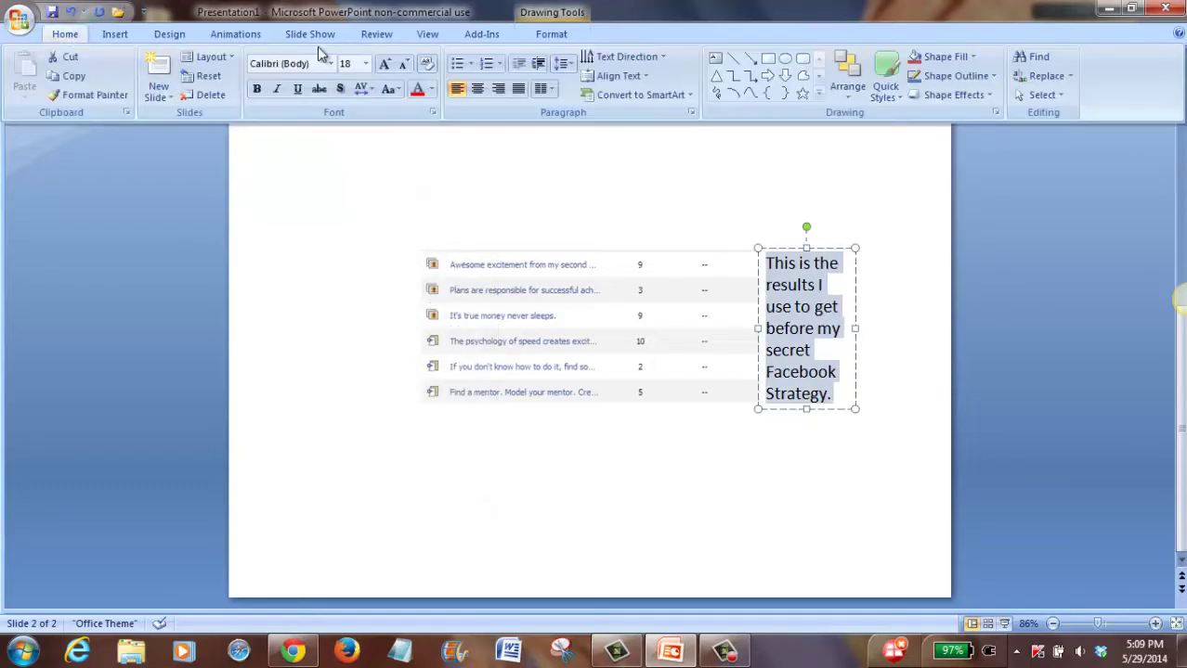
left_click(365, 63)
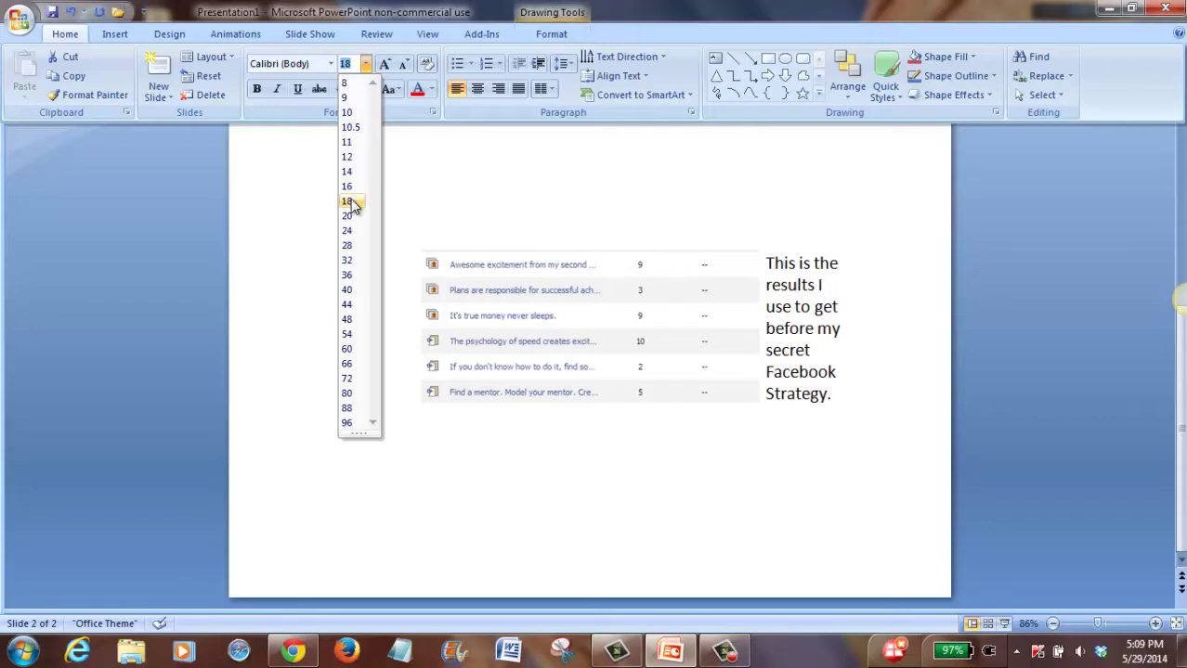
left_click(352, 203)
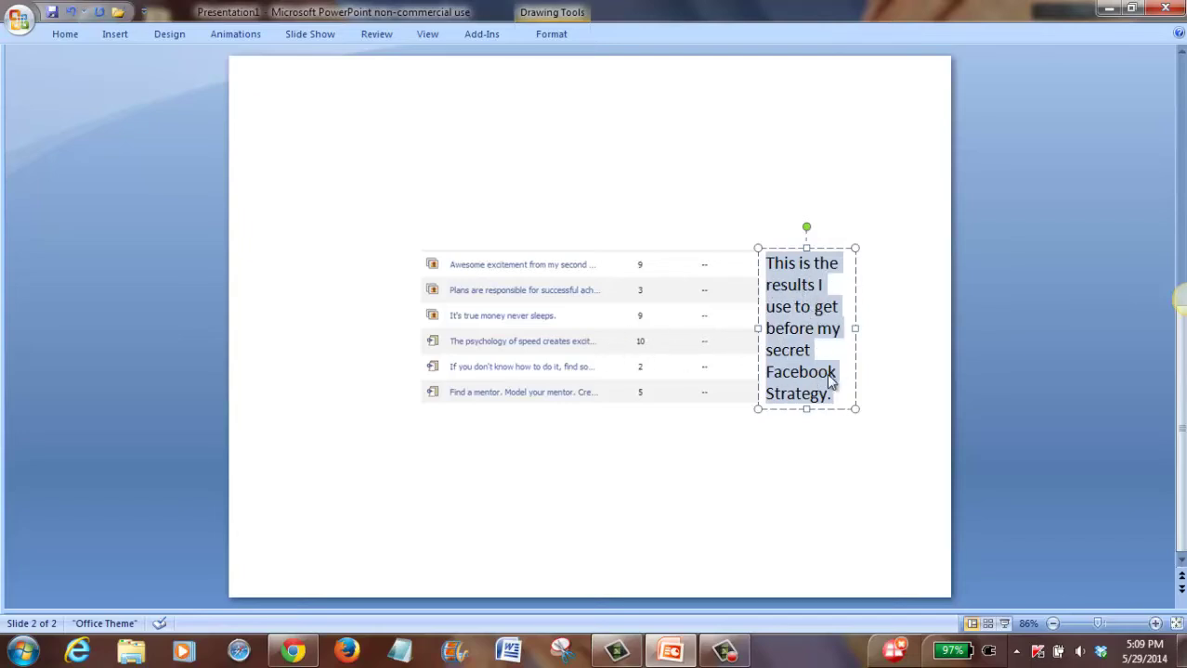
left_click(774, 438)
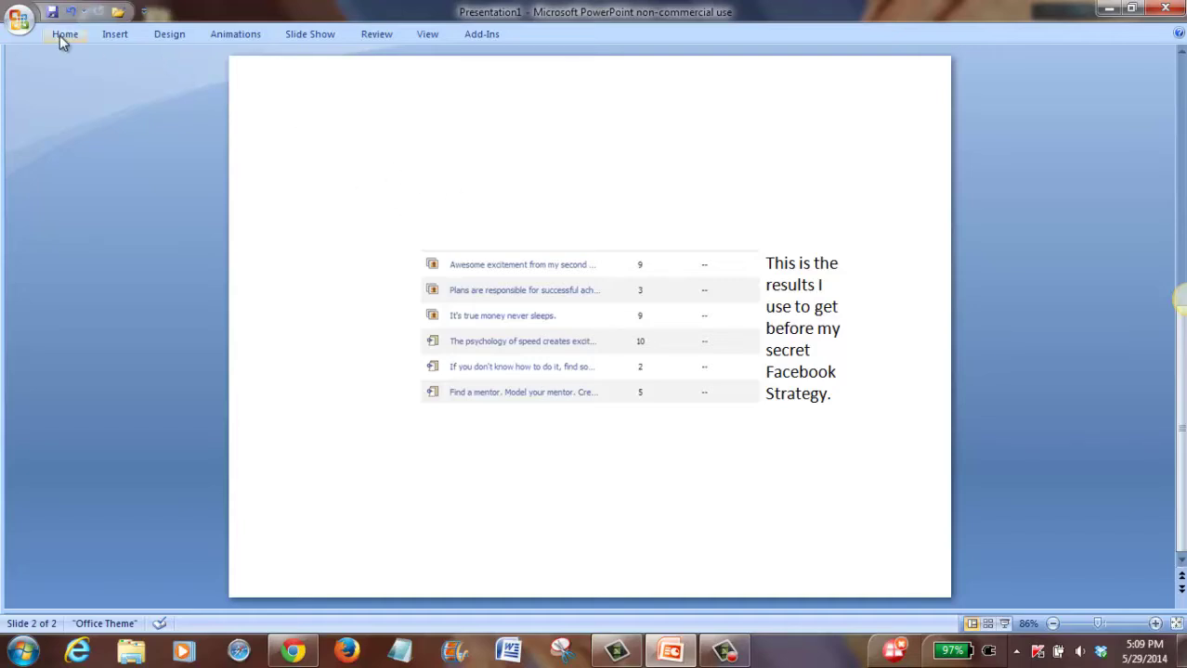
left_click(113, 35)
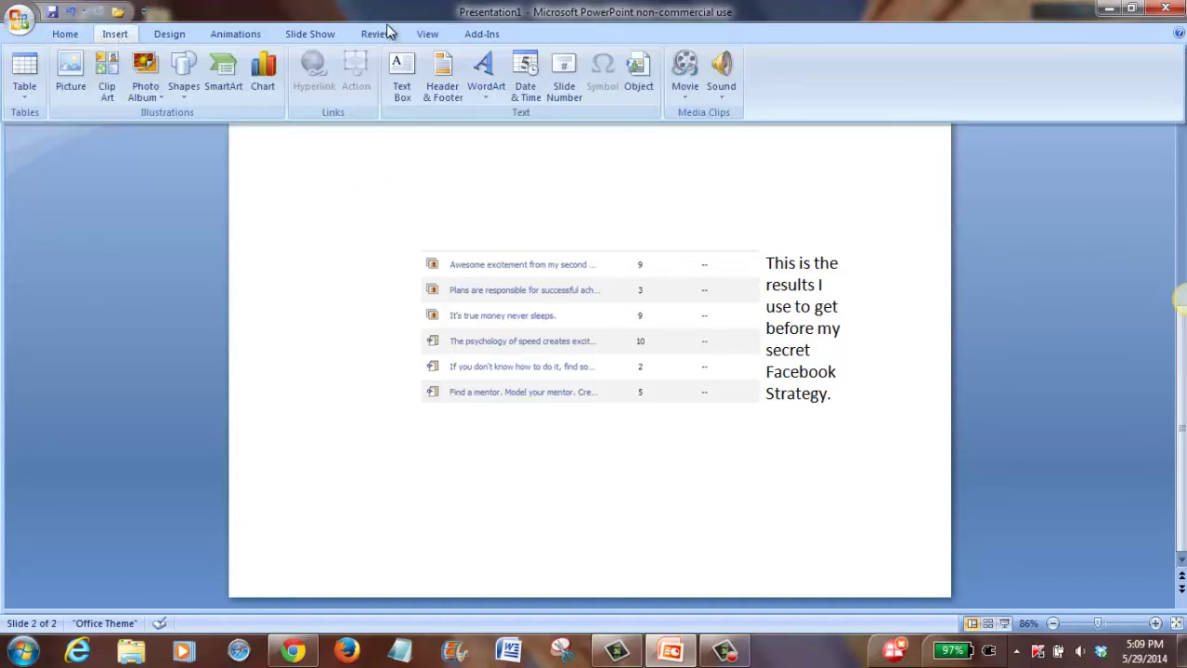
left_click(402, 74)
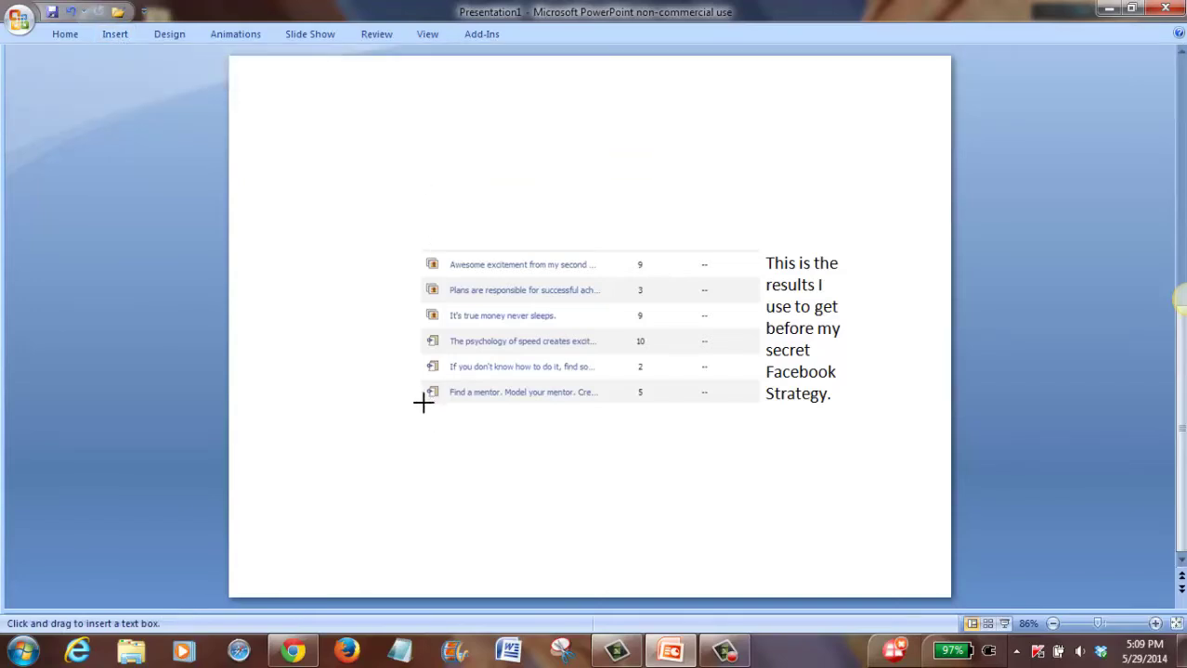
mouse_move(421, 400)
left_mouse_down()
mouse_move(541, 445)
mouse_move(830, 445)
left_mouse_up()
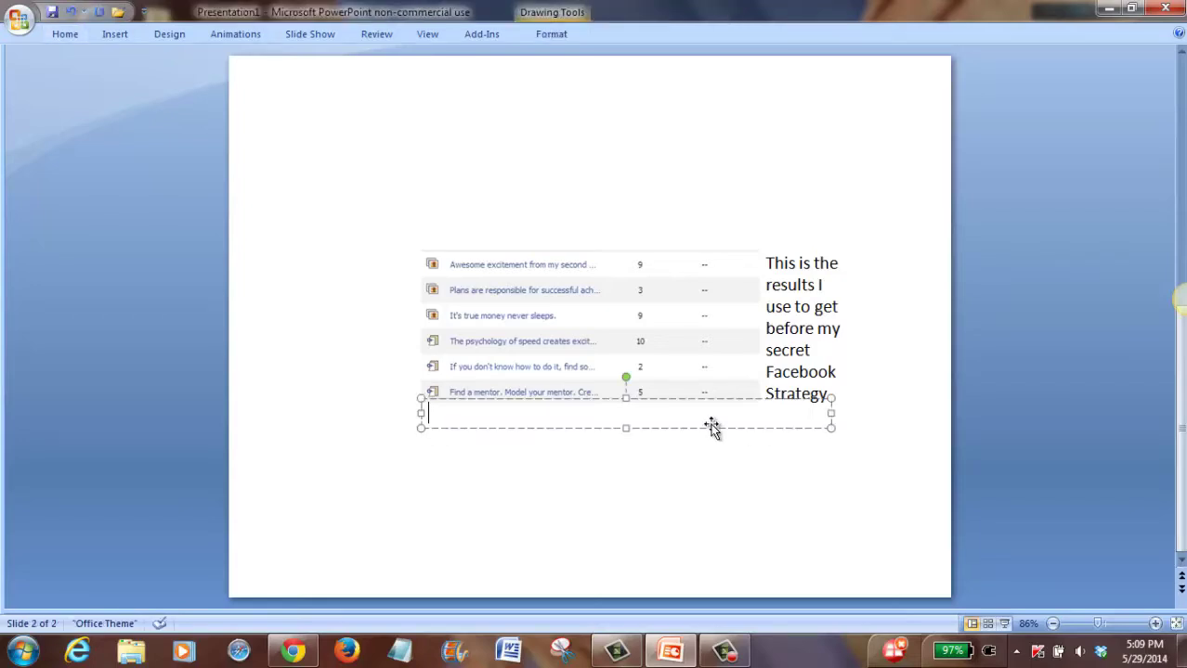
left_click(636, 403)
left_click_drag(636, 406, 636, 414)
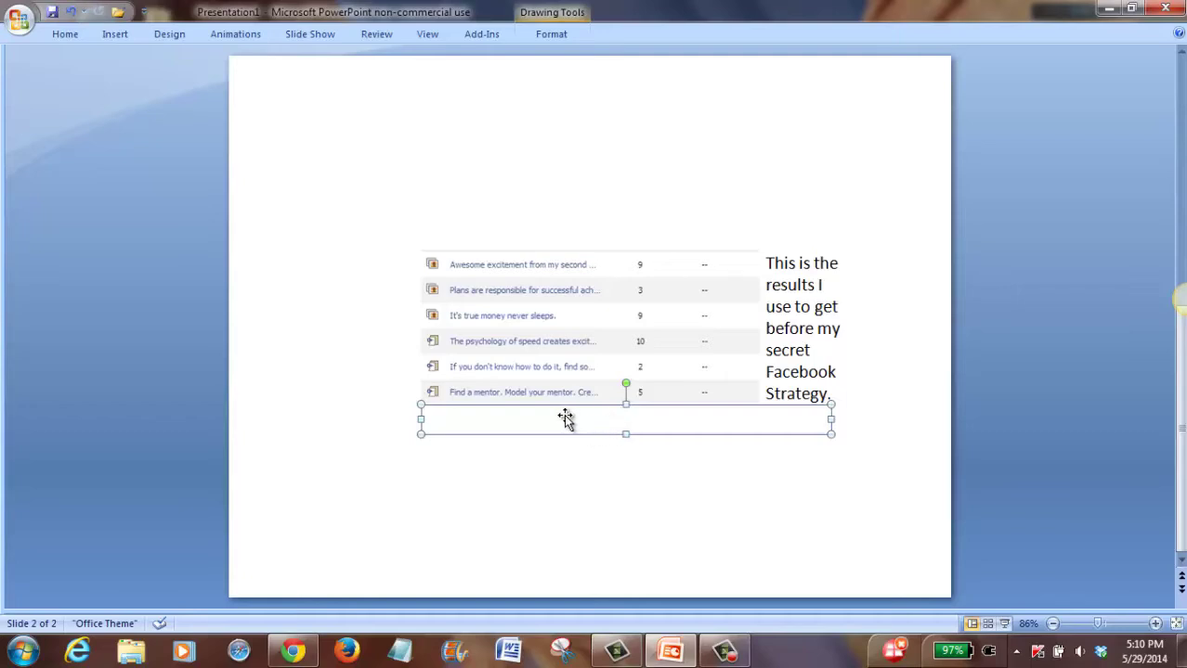
type("http://face")
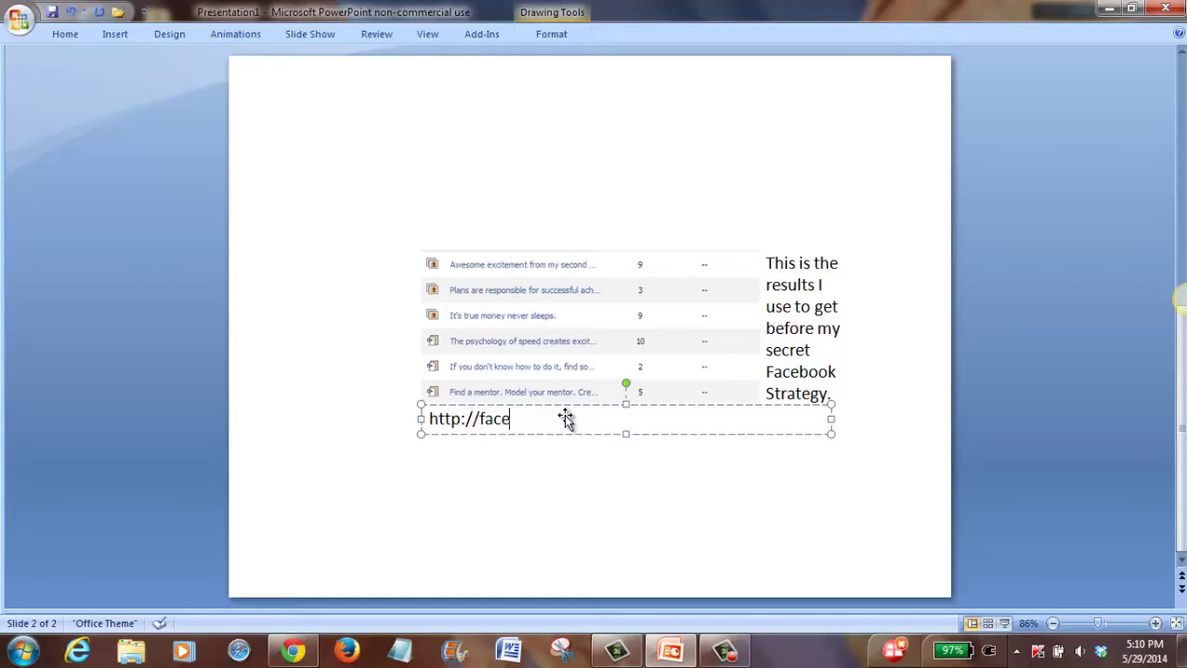
type("bookpaysyou.com")
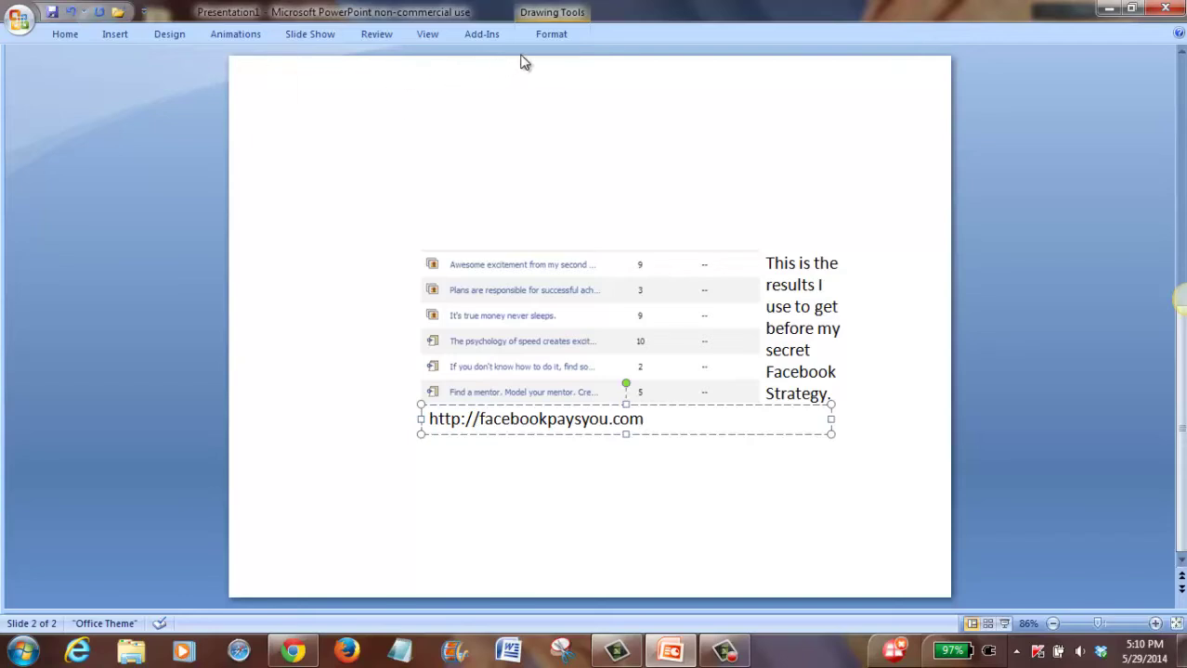
Center the web address in the text box below the picture and fill the box with standard red
left_click(64, 35)
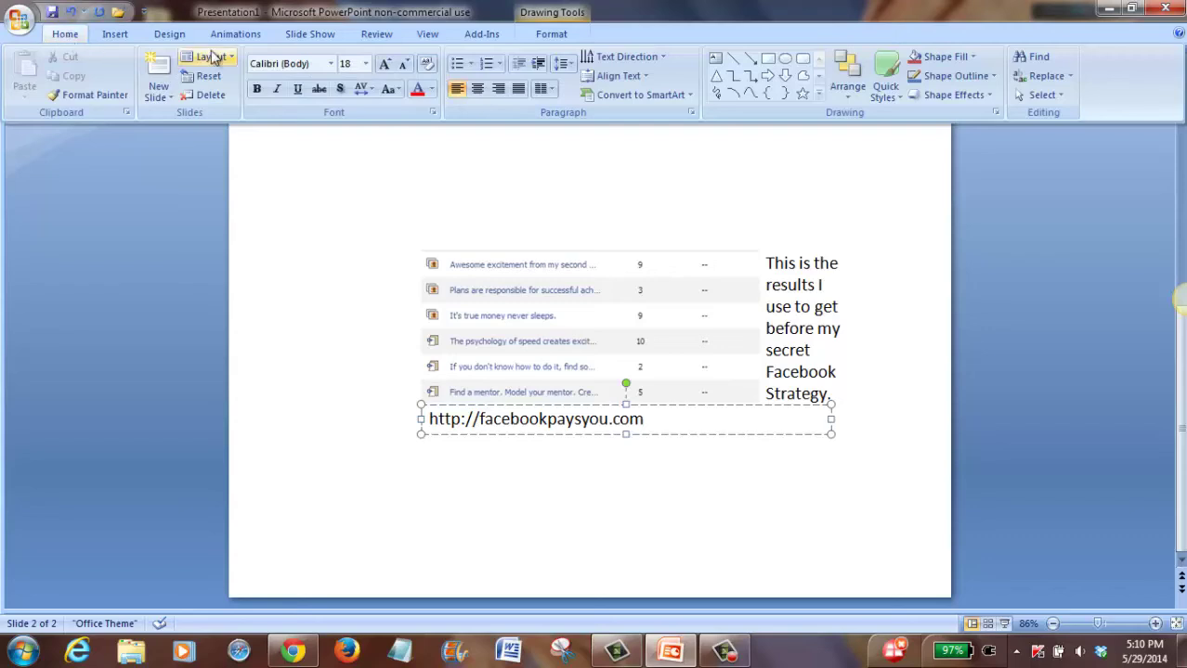
left_click(477, 90)
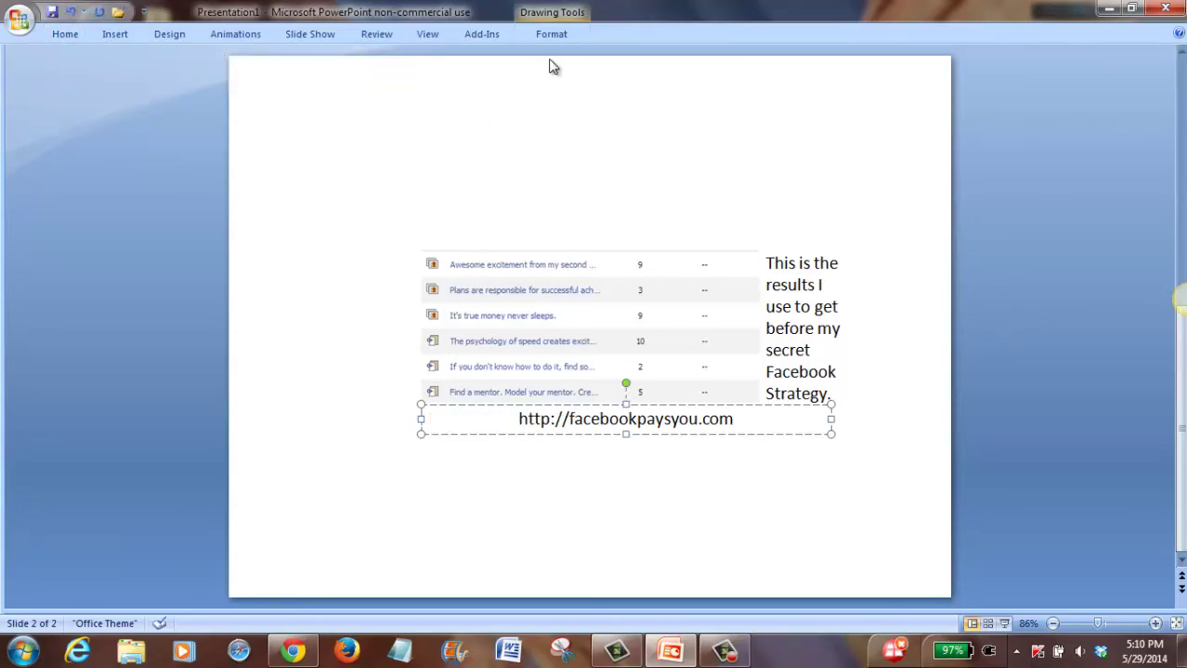
left_click(551, 35)
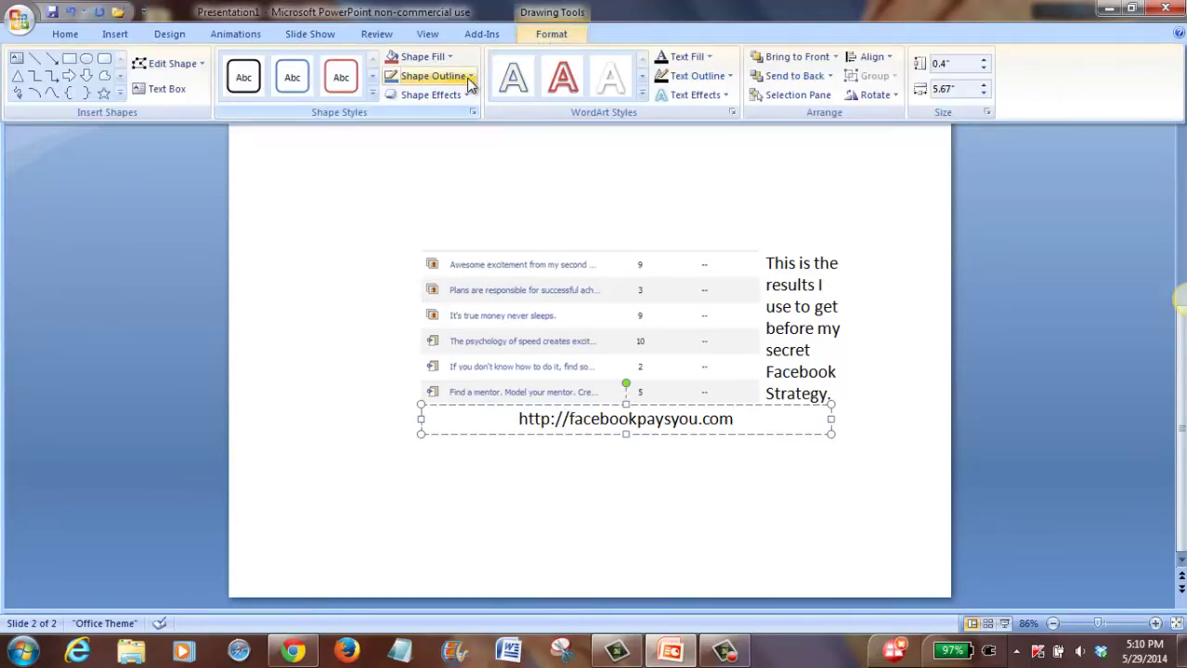
left_click(446, 57)
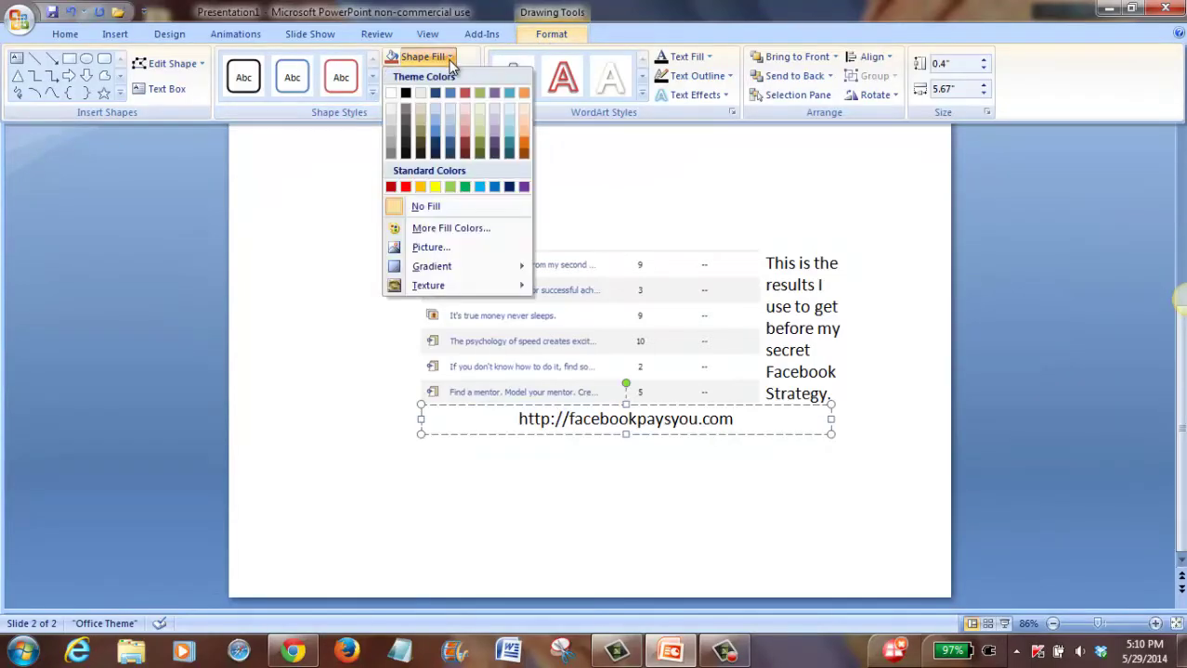
left_click(406, 186)
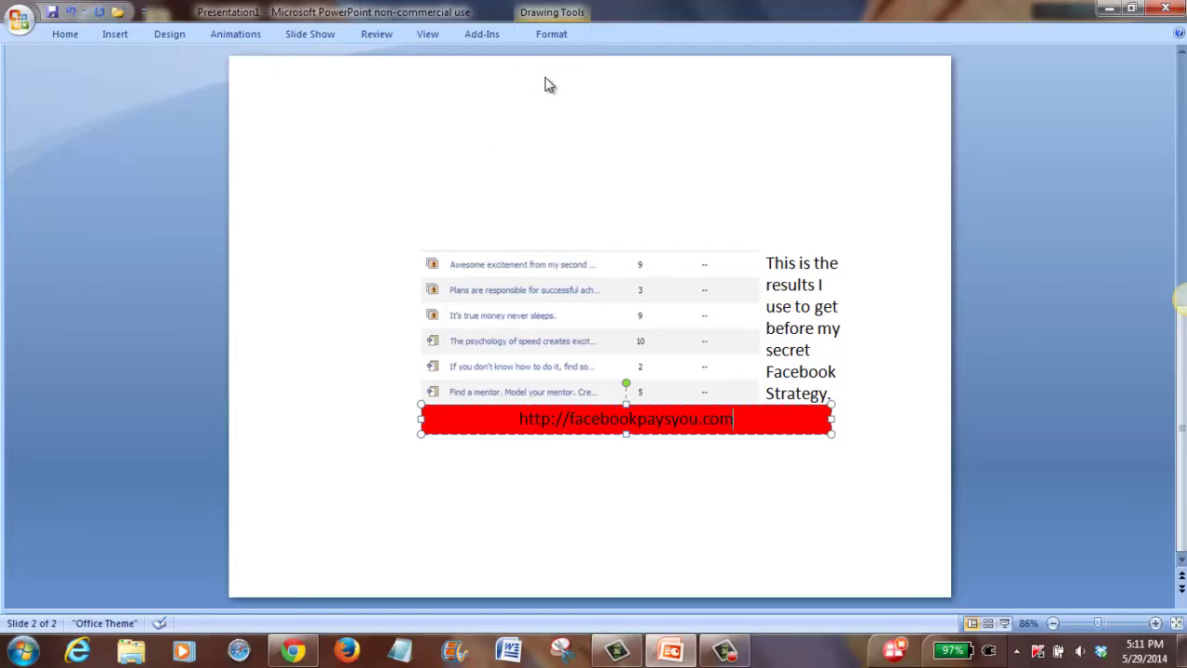
Try to apply the pale WordArt style in the second row, third column, to the address in the red box
left_click(550, 37)
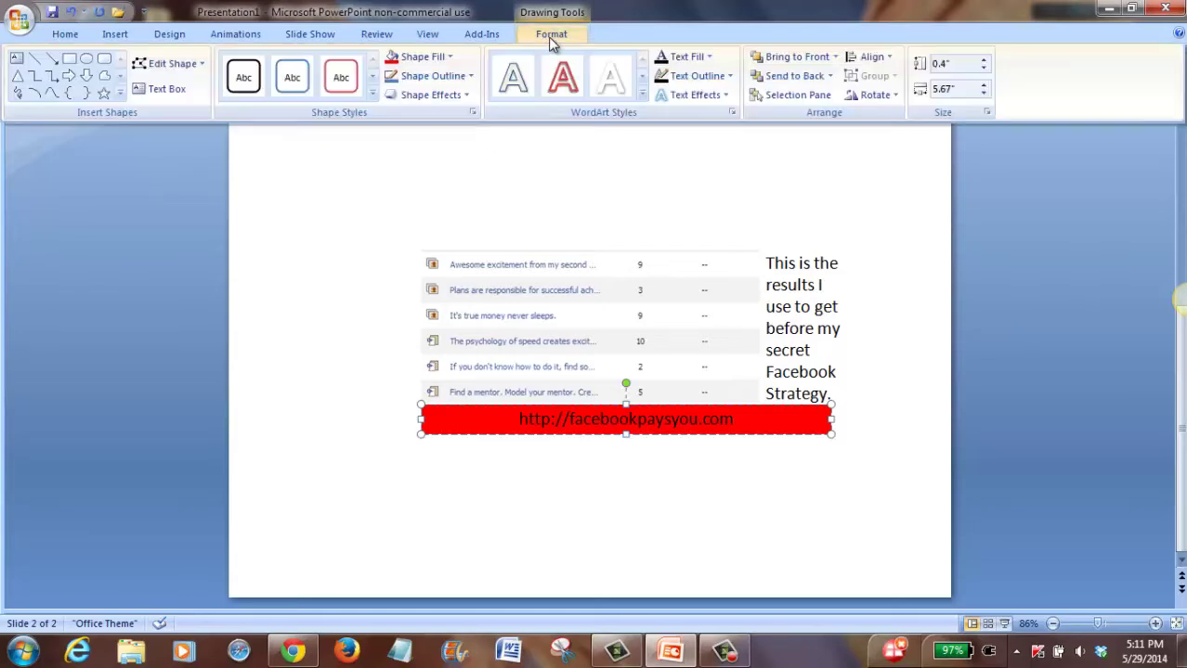
left_click(640, 96)
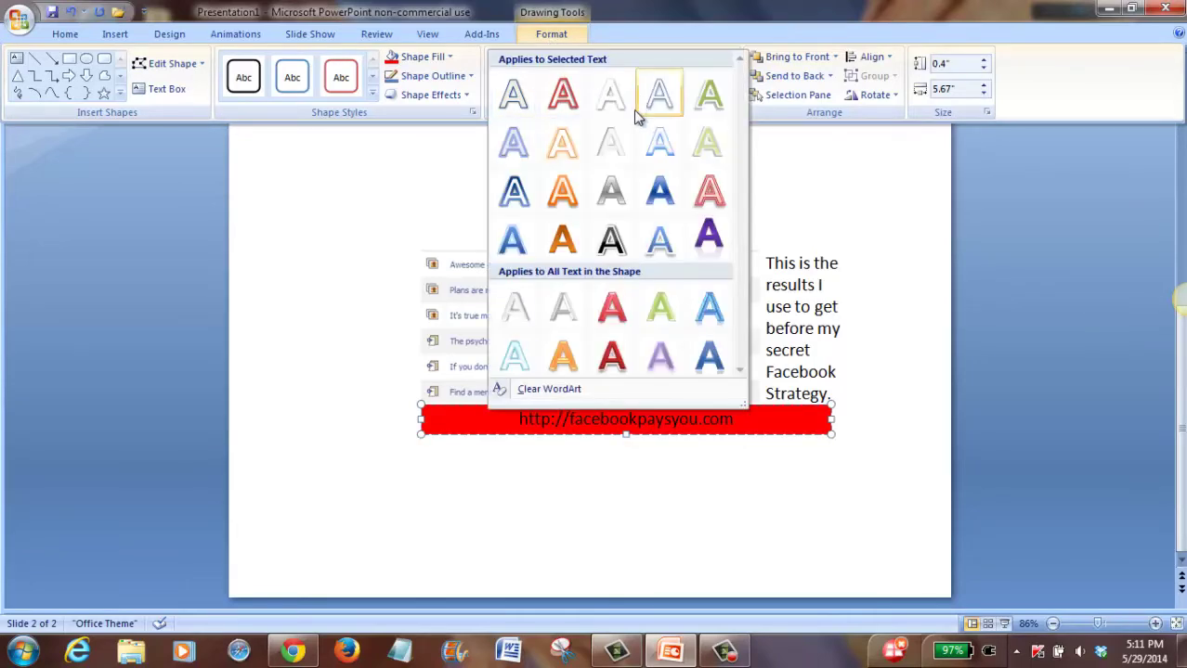
left_click(616, 142)
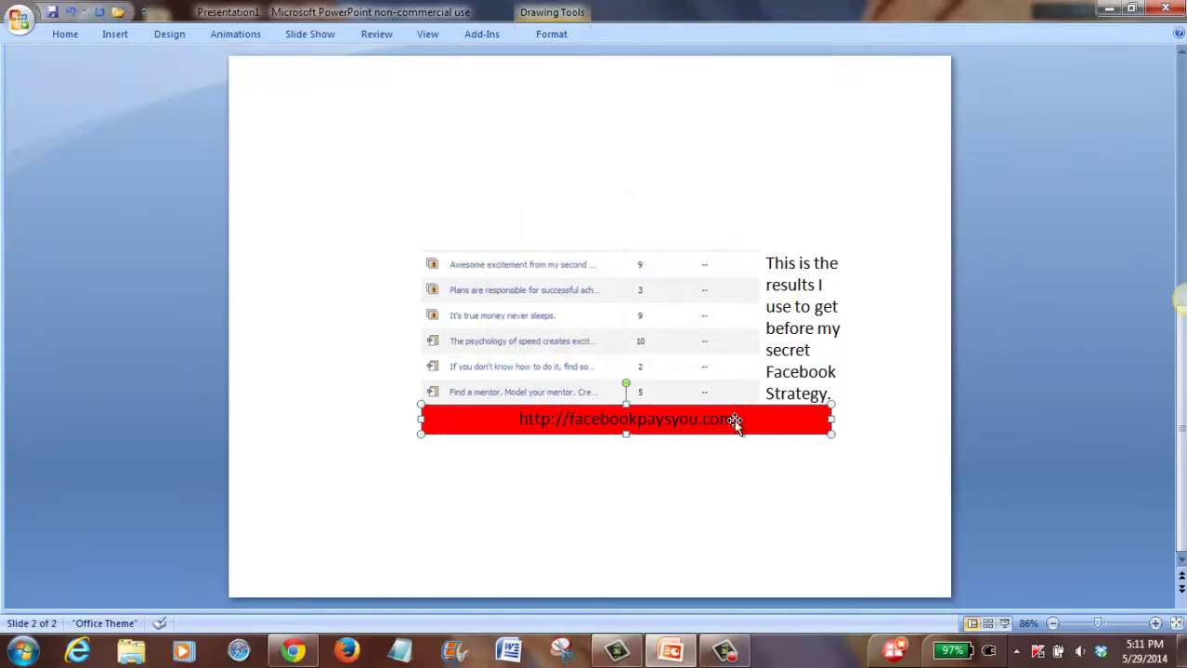
Apply the pale WordArt style in the second row, third column, to the whole selected address text in the red box
left_click_drag(733, 420, 531, 415)
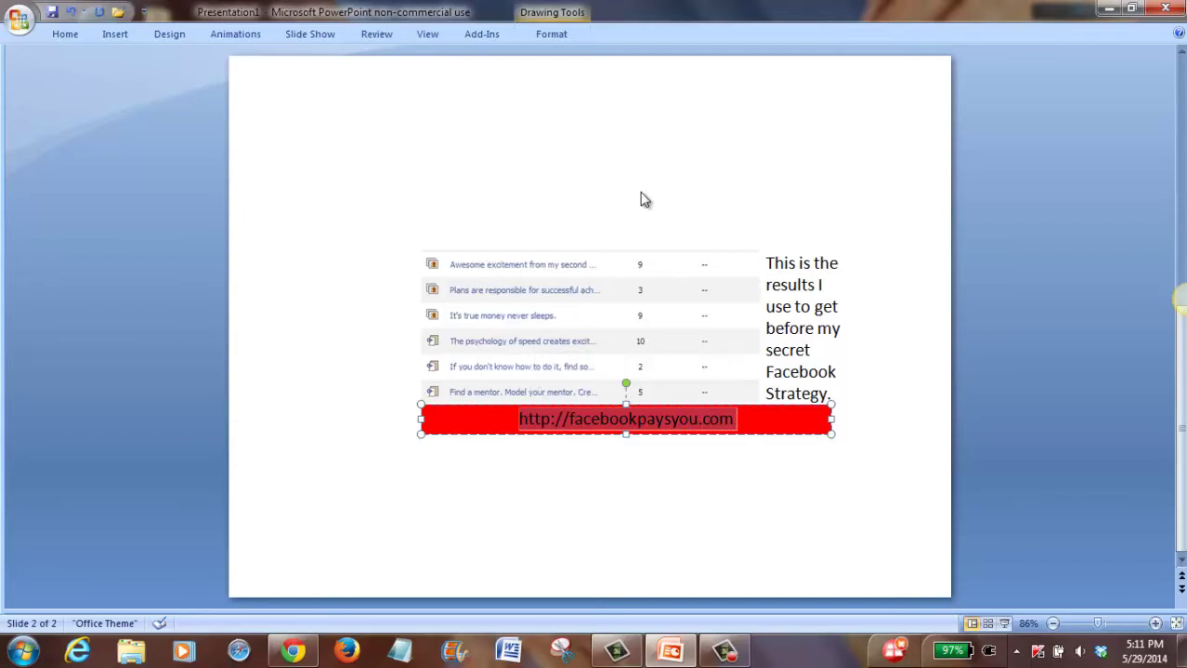
left_click(554, 33)
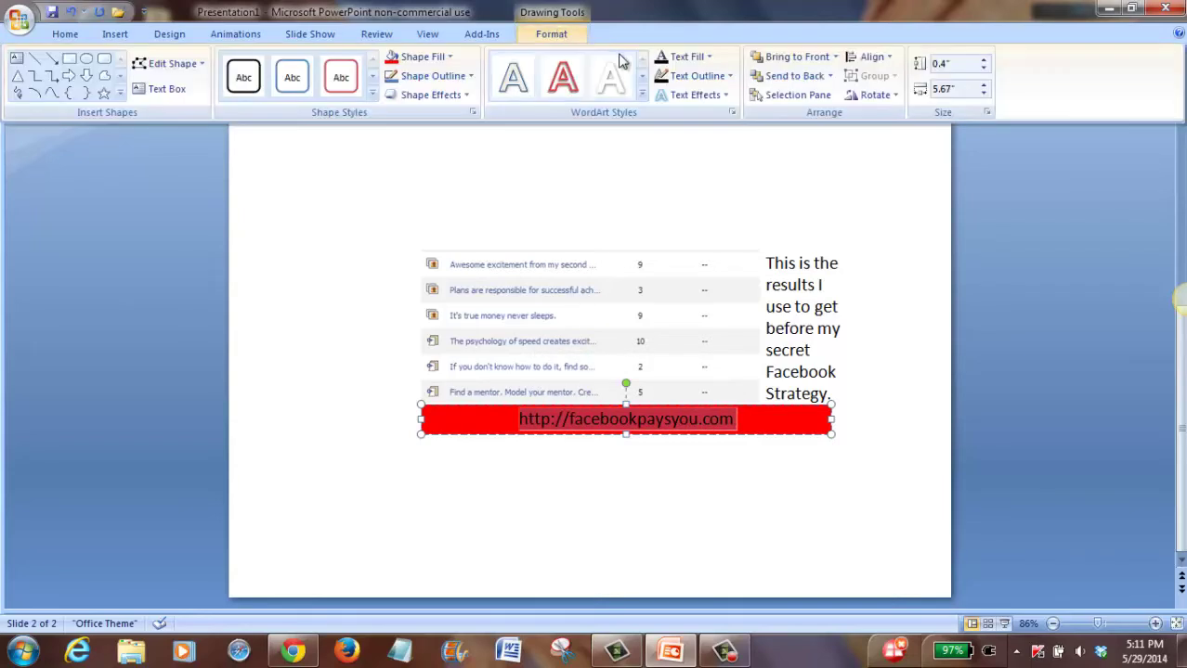
left_click(642, 95)
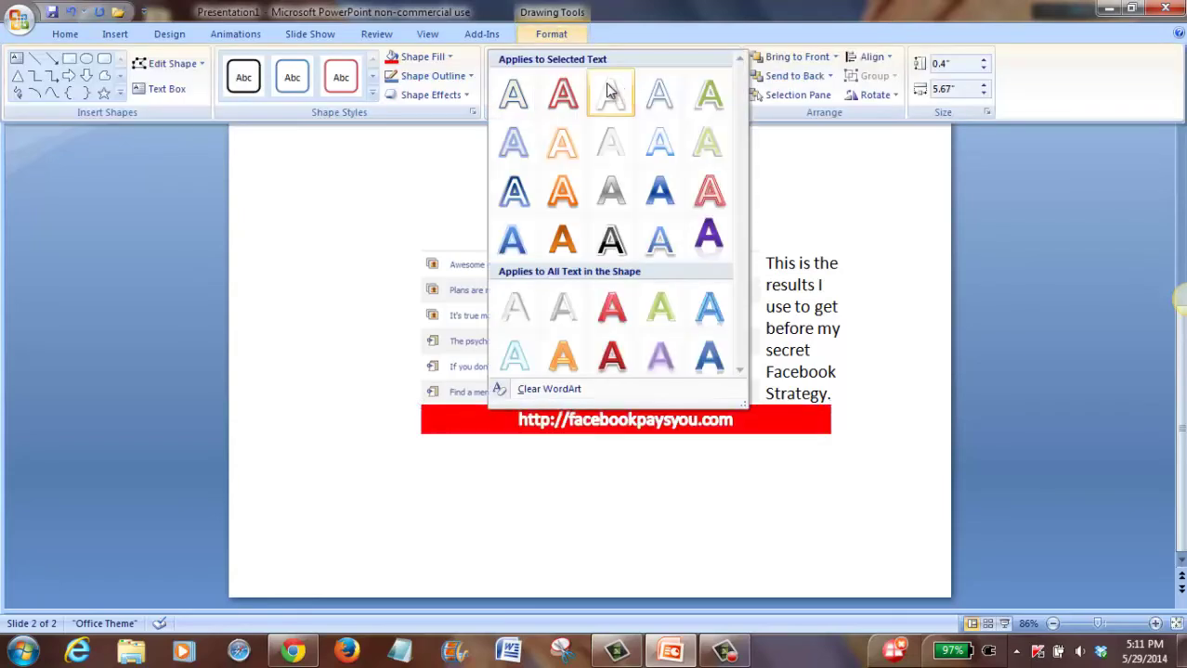
left_click(617, 144)
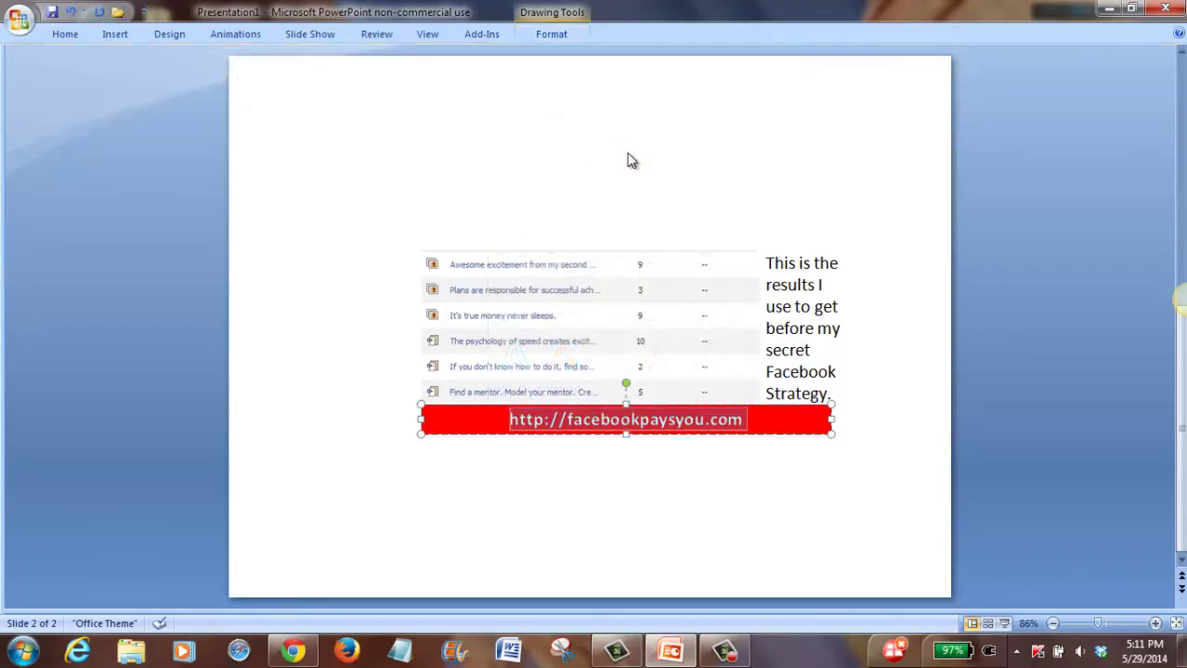
left_click(646, 461)
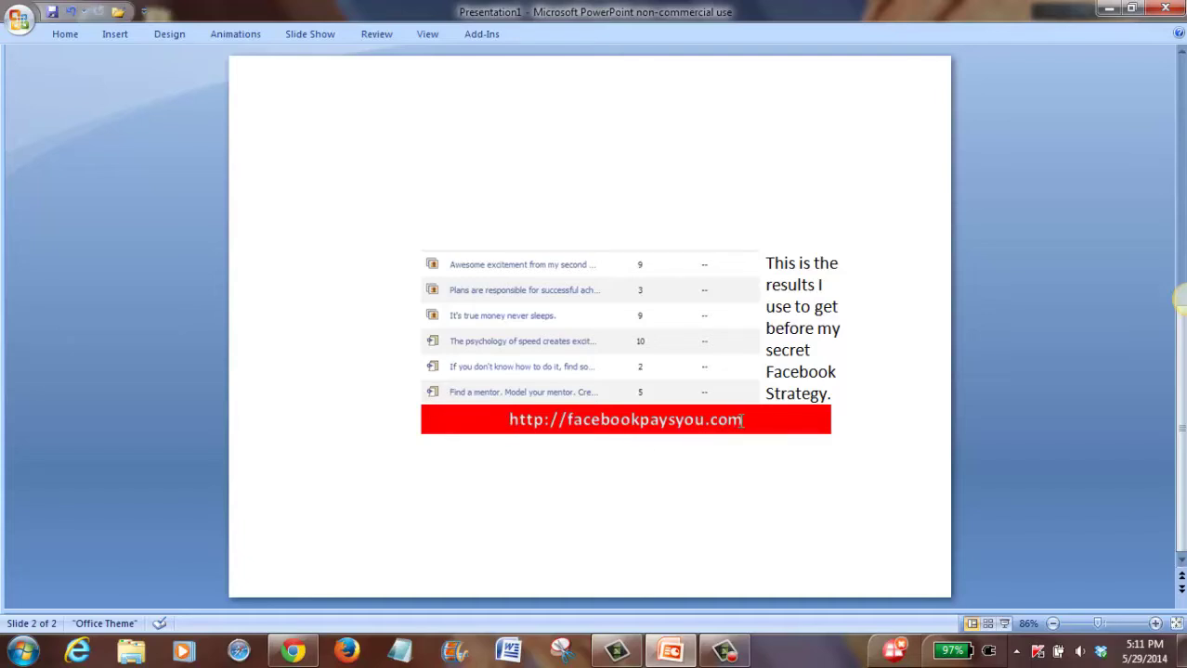
Set the whole web address in the red box to font size 24
left_click_drag(741, 419, 509, 416)
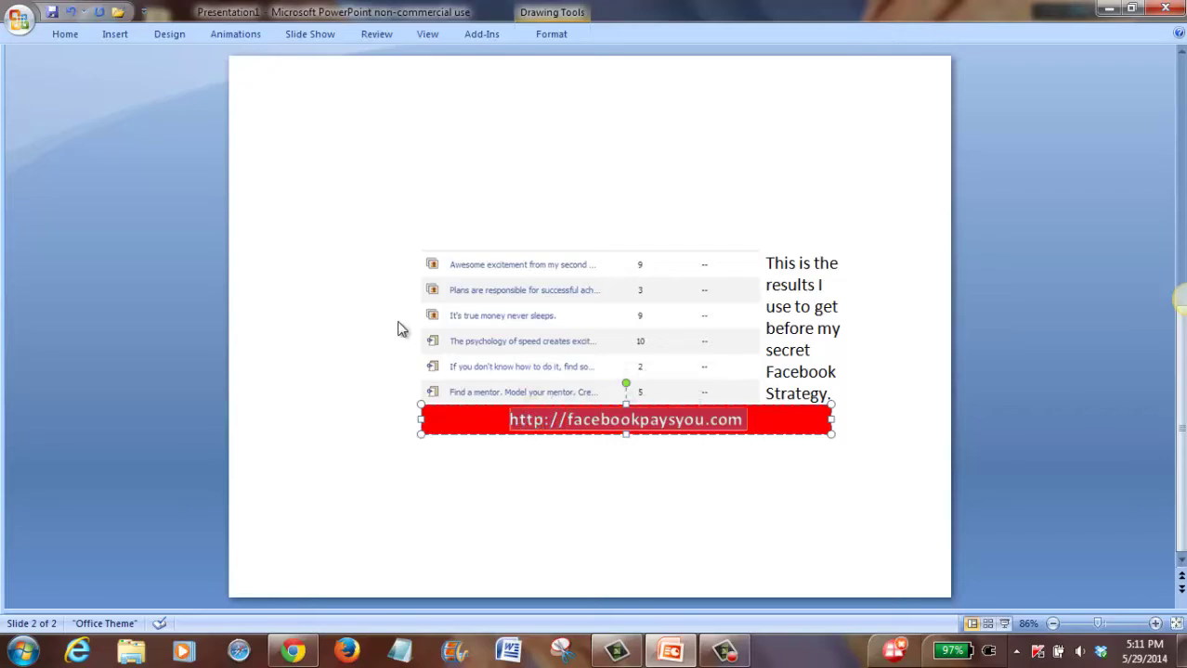
left_click(66, 34)
left_click(365, 64)
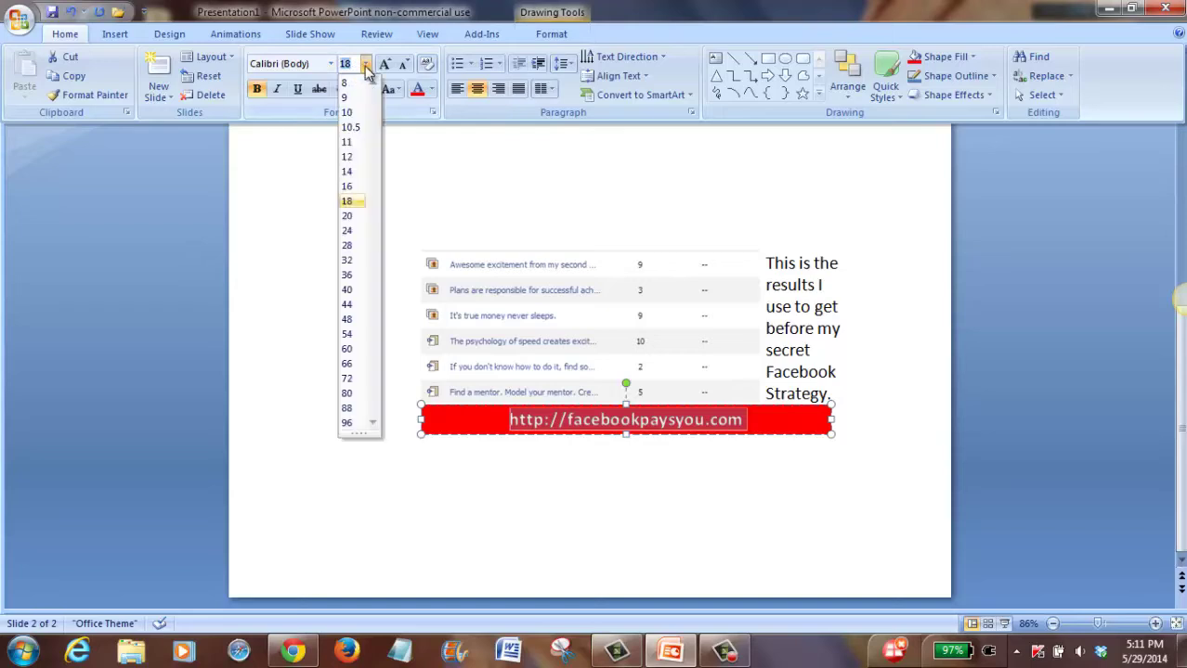
left_click(357, 232)
key("ctrl+F1")
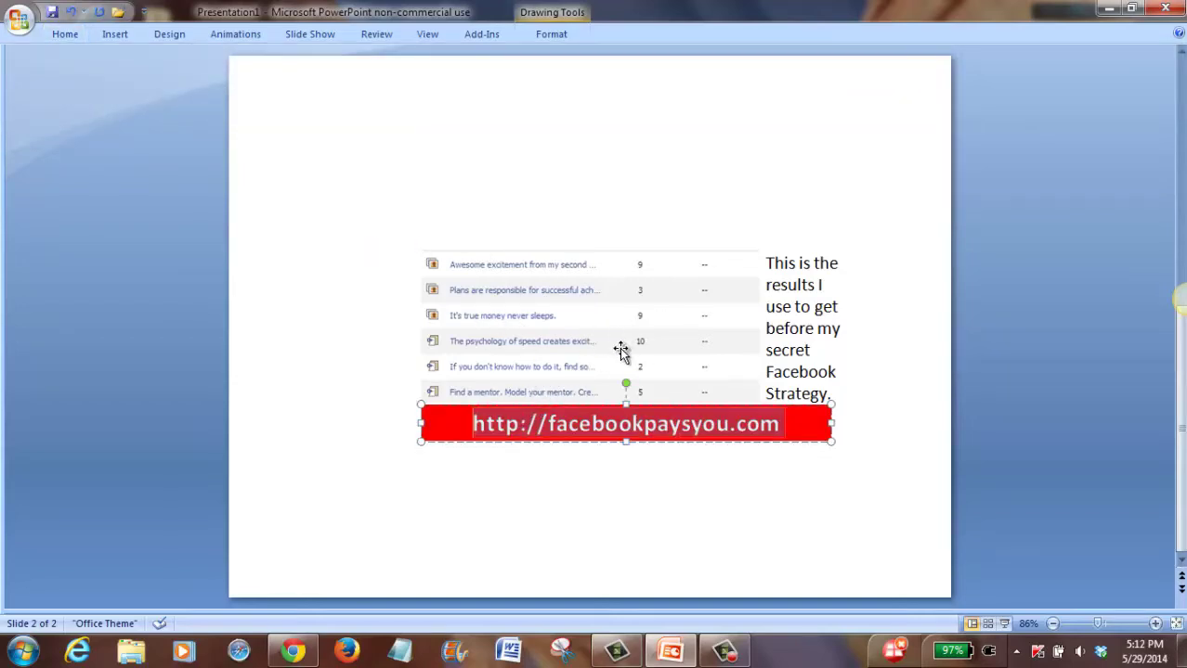
left_click(455, 468)
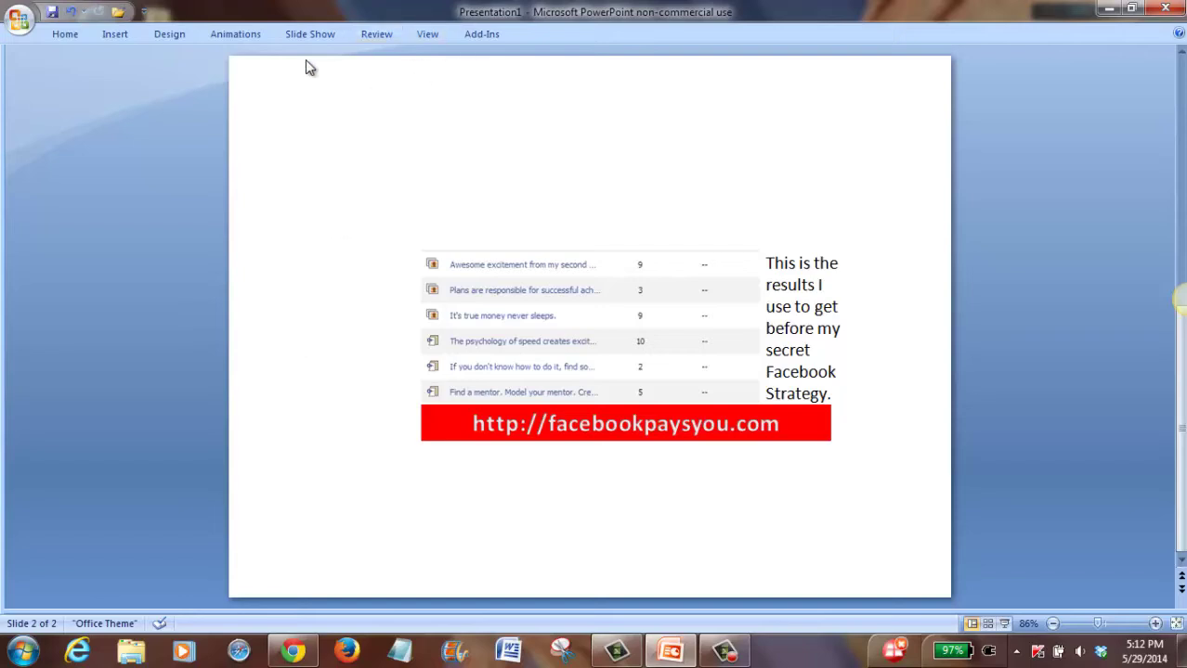
Draw a rectangle about 5.92" wide and 2.67" high around the picture, caption and address box, and give it no fill
left_click(113, 36)
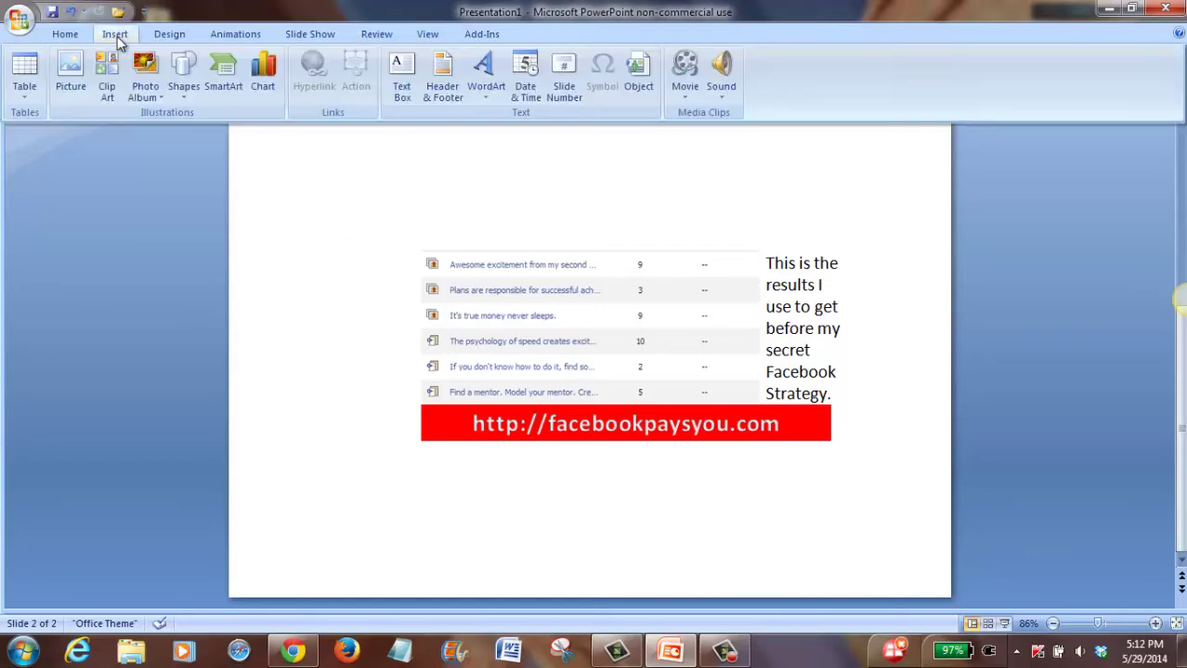
left_click(183, 78)
left_click(229, 132)
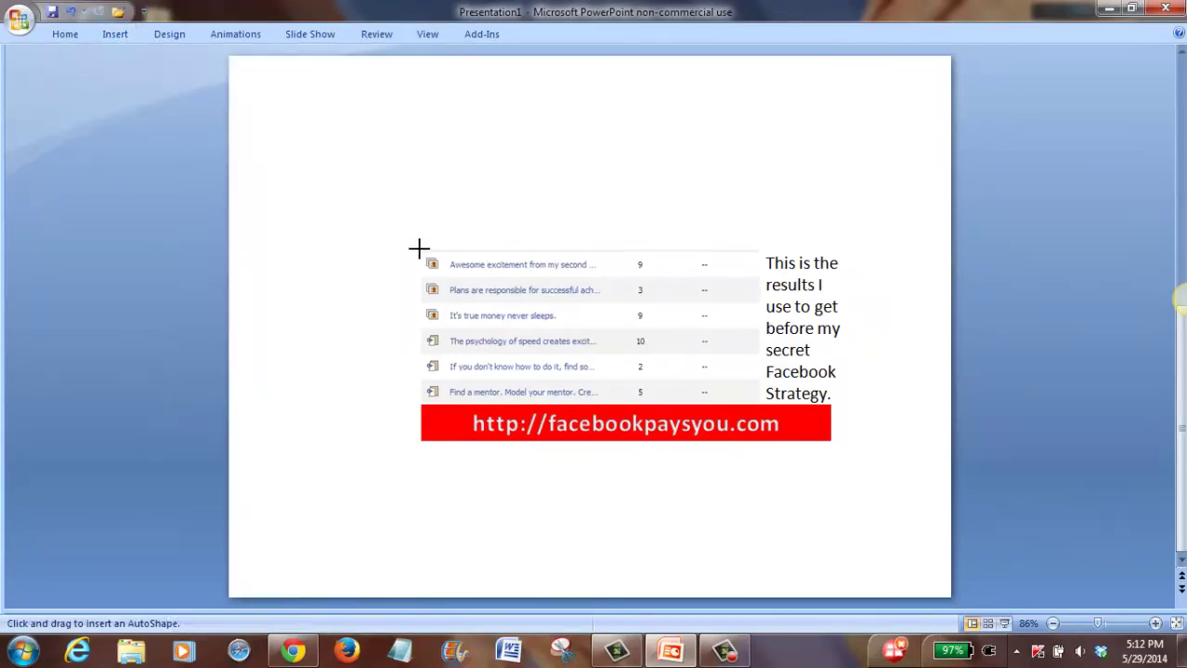
mouse_move(419, 248)
left_mouse_down()
mouse_move(616, 439)
mouse_move(805, 450)
mouse_move(847, 441)
left_mouse_up()
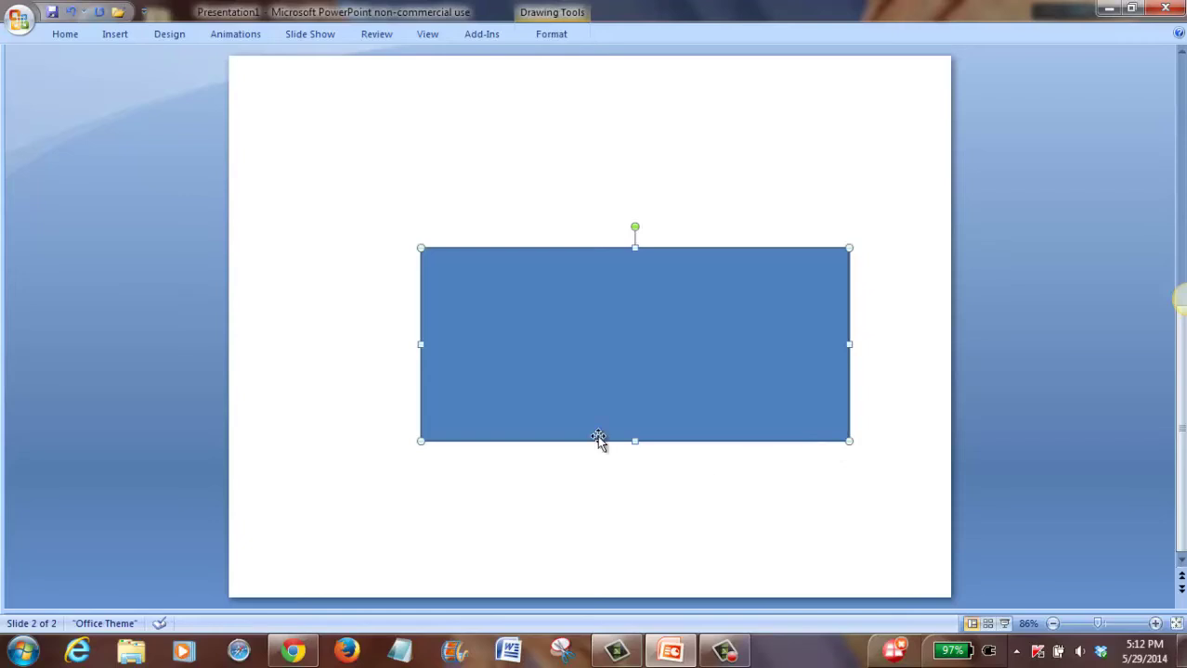
left_click(552, 35)
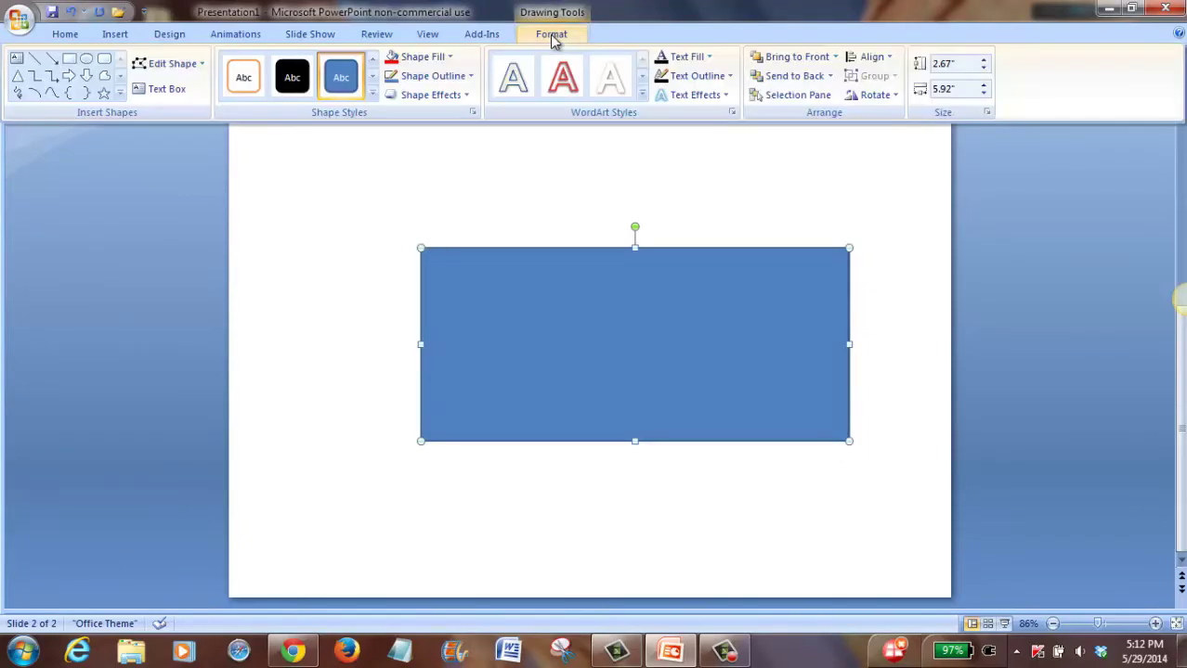
left_click(449, 56)
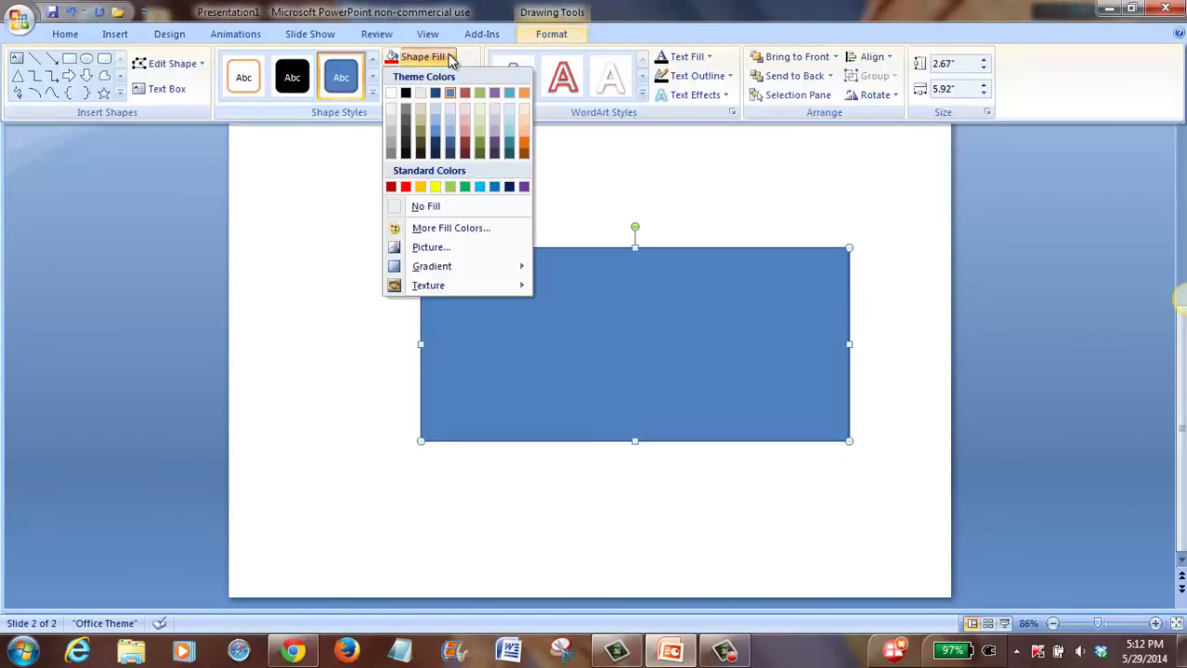
left_click(426, 207)
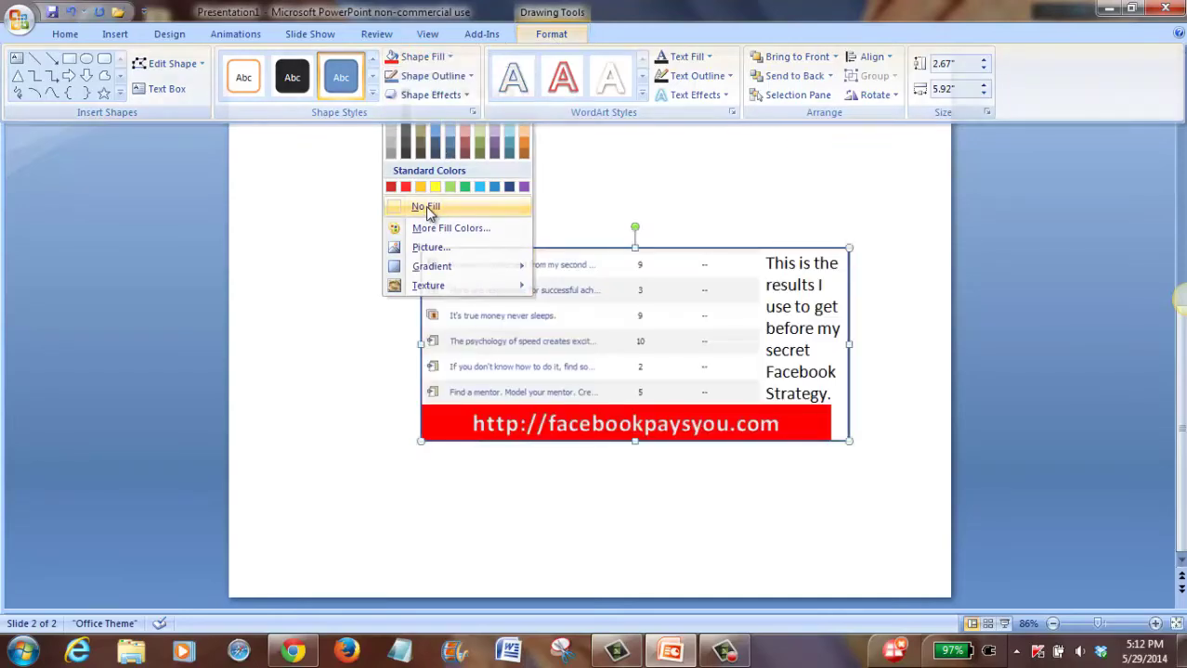
Give the surrounding rectangle a standard red outline with a weight of 4½ pt
left_click(558, 37)
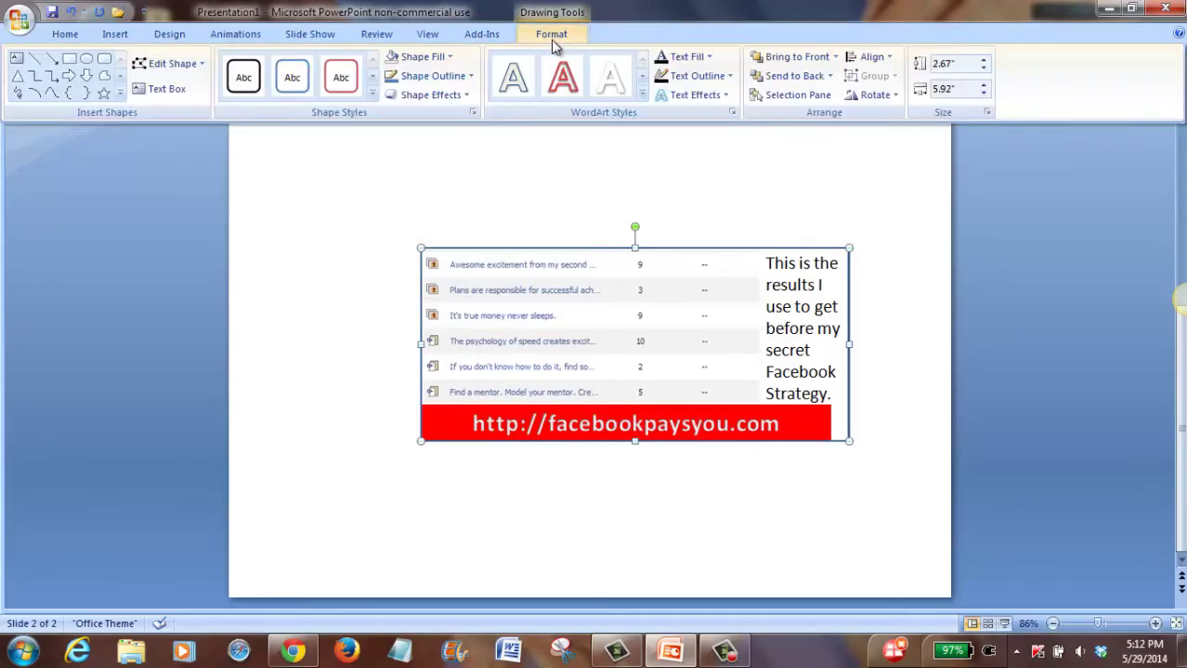
left_click(470, 77)
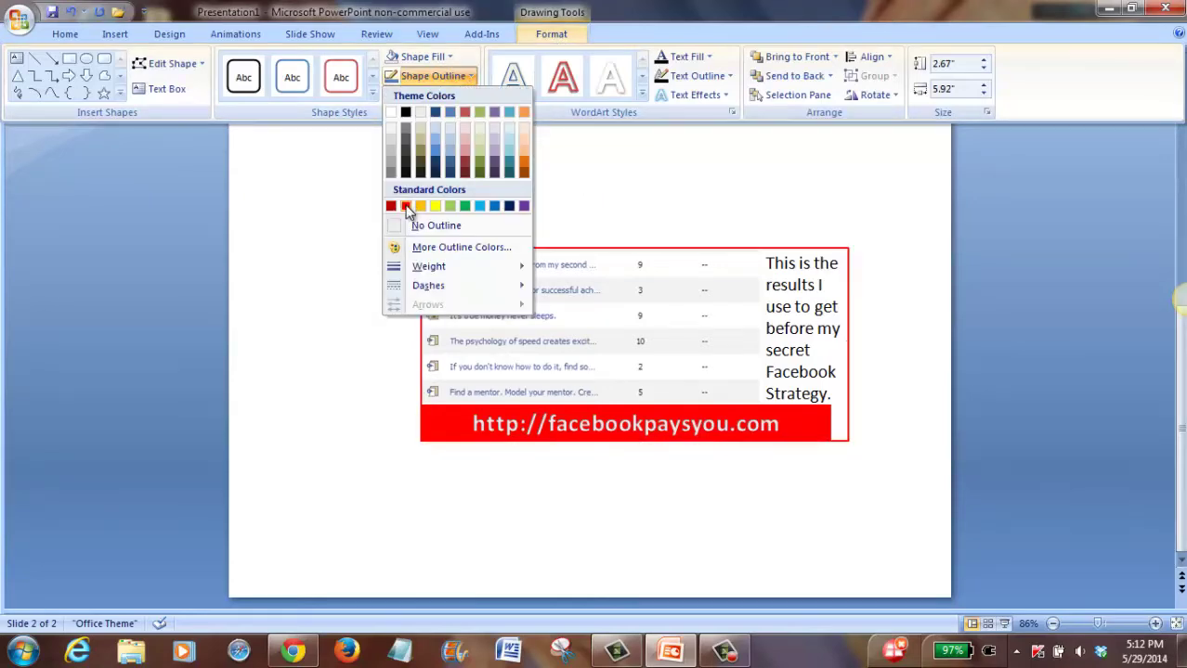
left_click(407, 205)
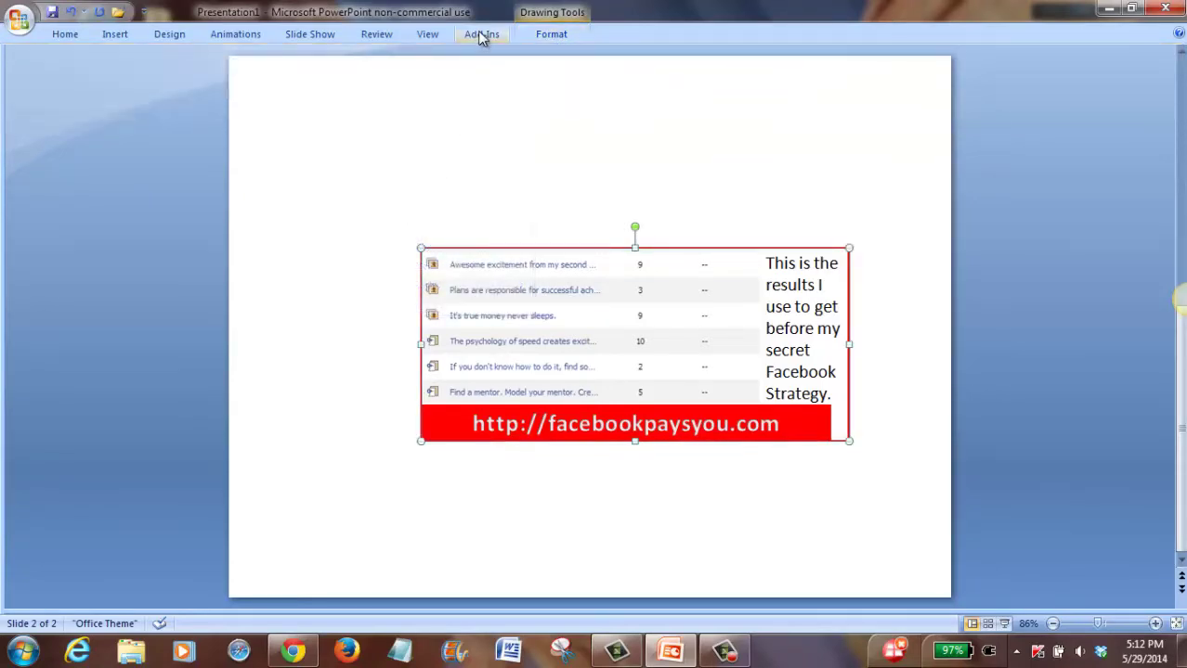
left_click(543, 34)
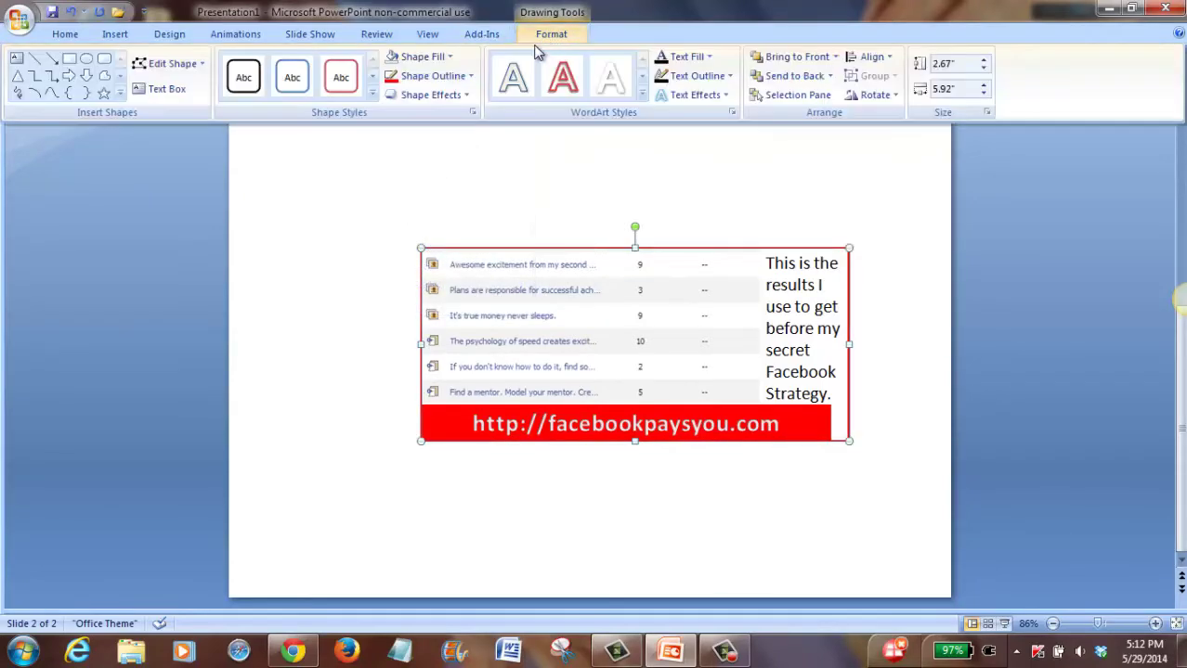
left_click(469, 80)
mouse_move(501, 271)
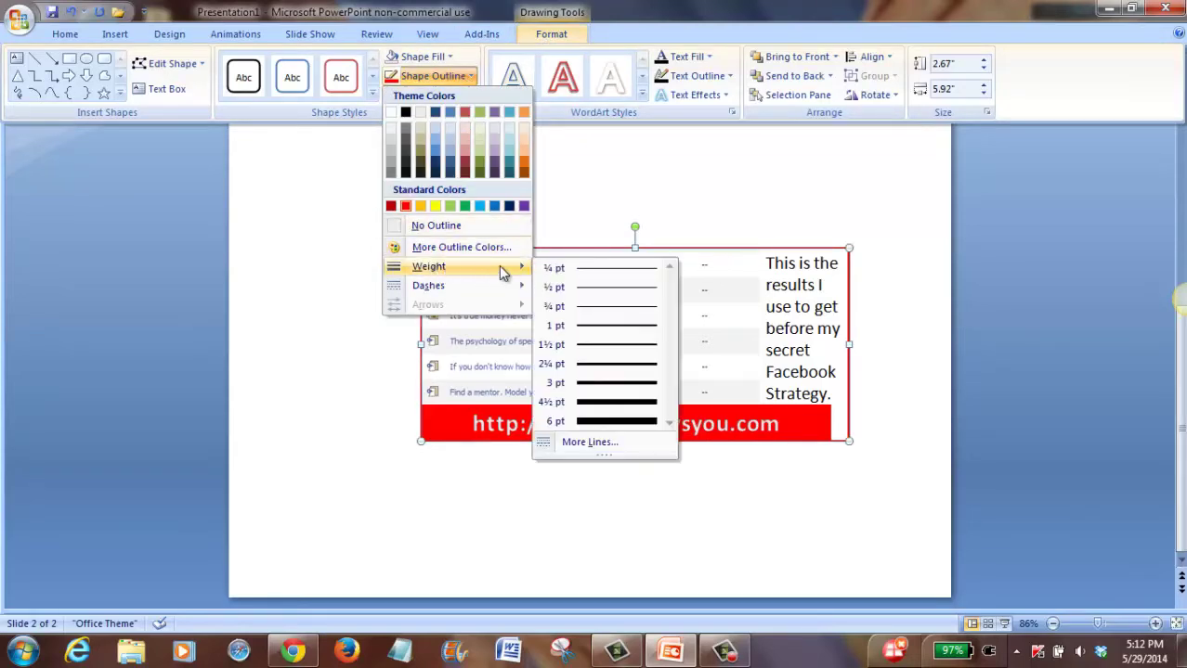
left_click(622, 403)
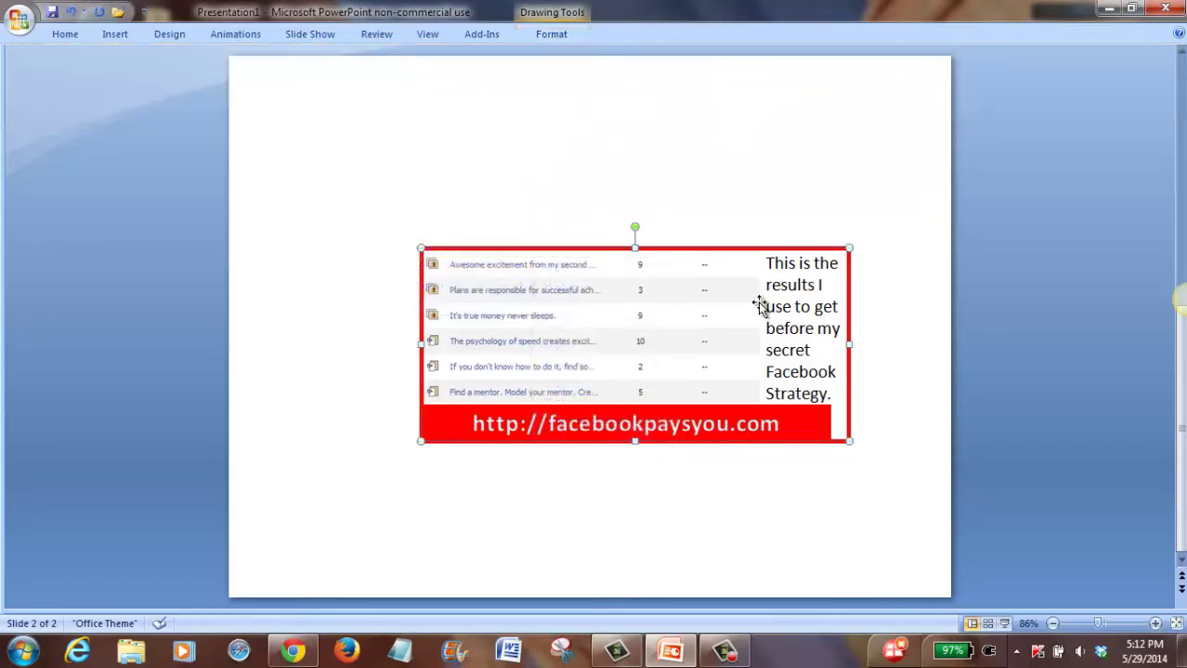
Widen the red address box so its right edge meets the right side of the red frame
left_click(811, 425)
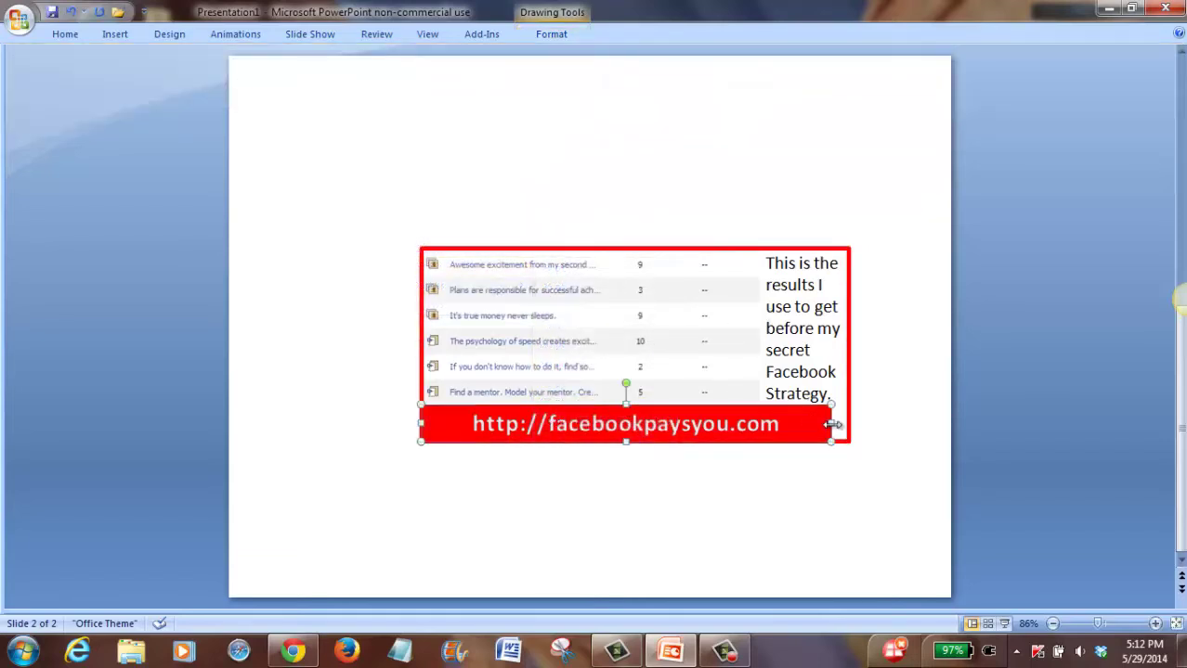
left_click_drag(832, 425, 847, 422)
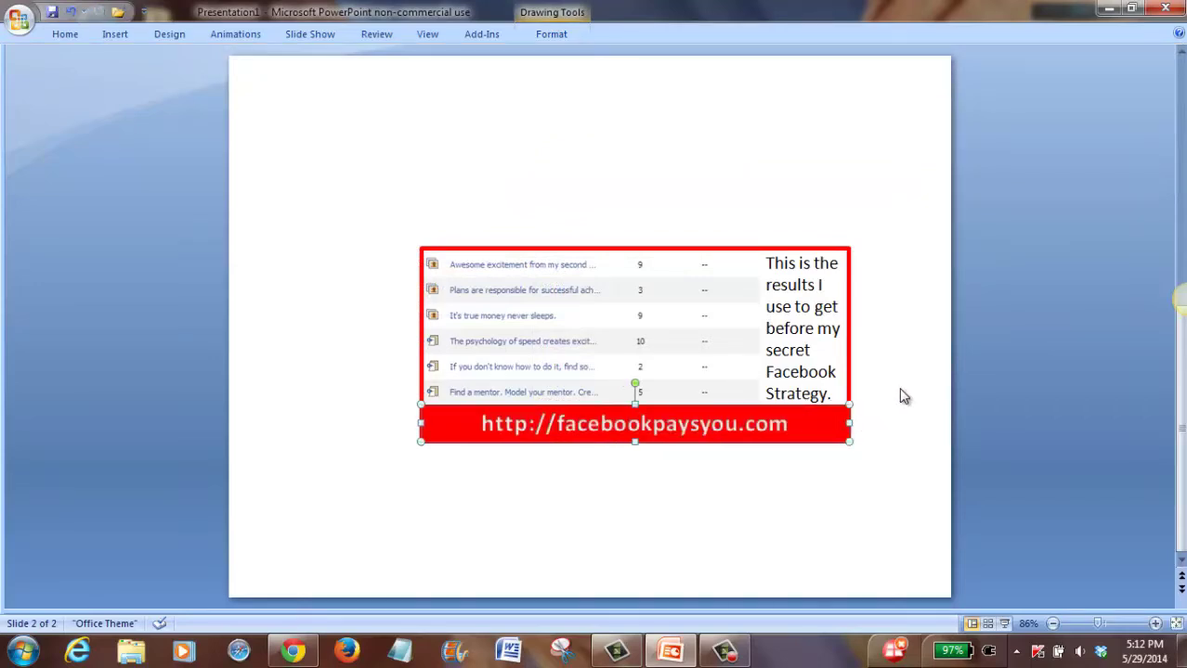
left_click(898, 389)
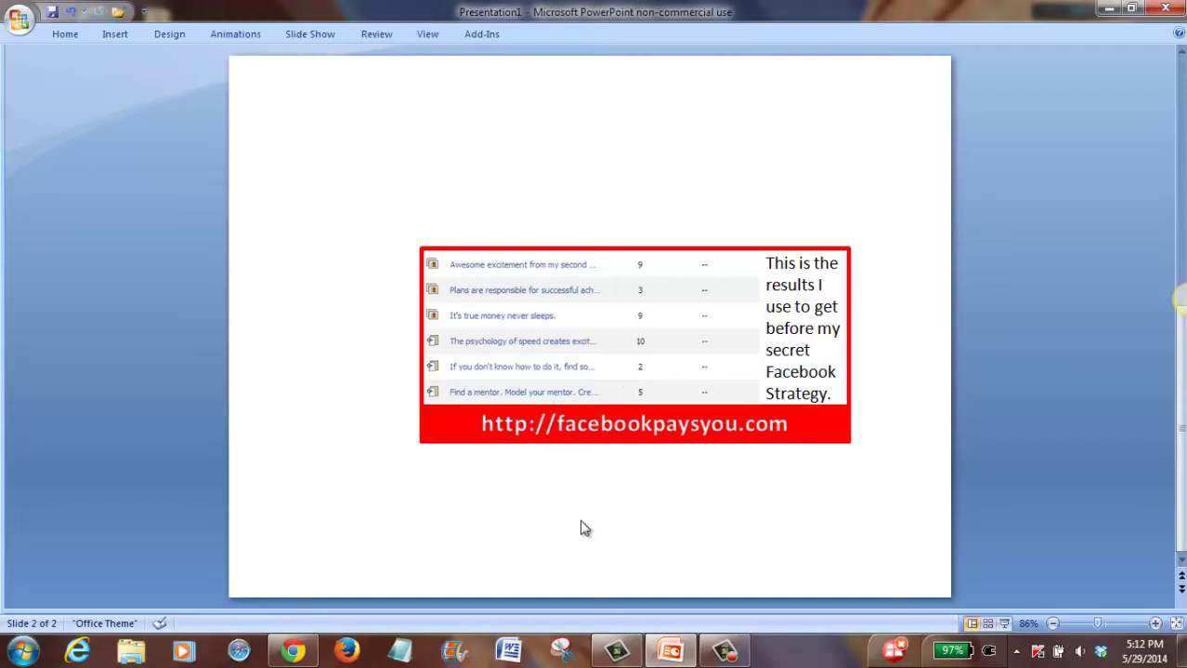
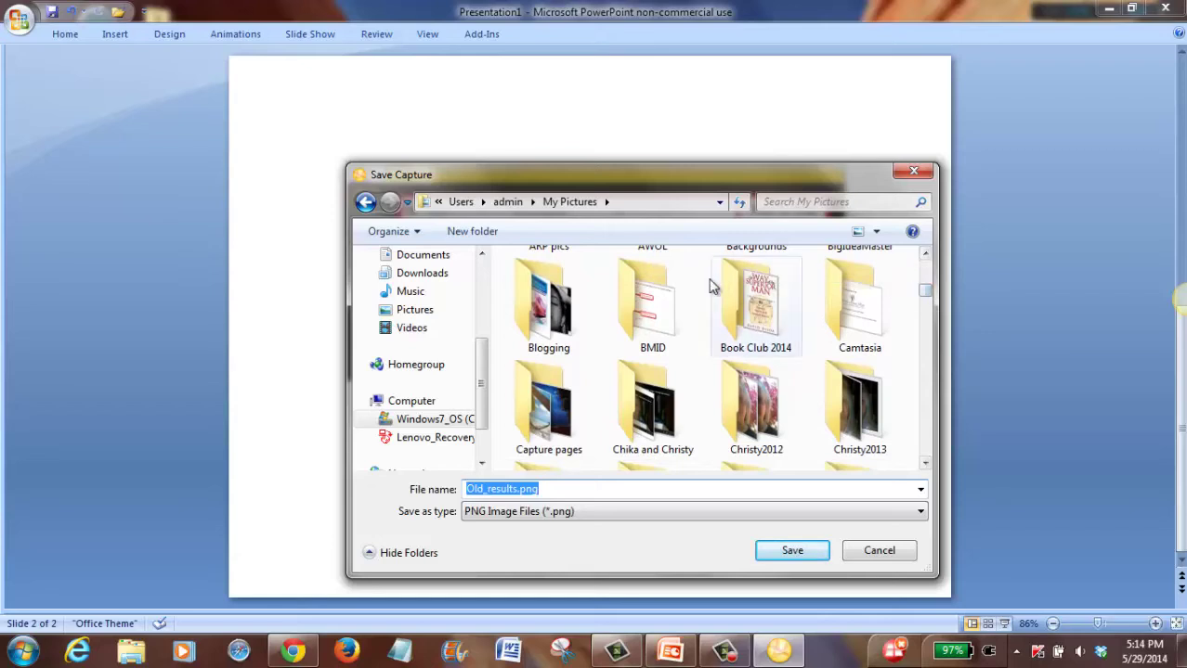
Save the capture as Old_results.png in the BMID > Results folder, replacing the existing file, and dismiss the save notification
double_click(650, 302)
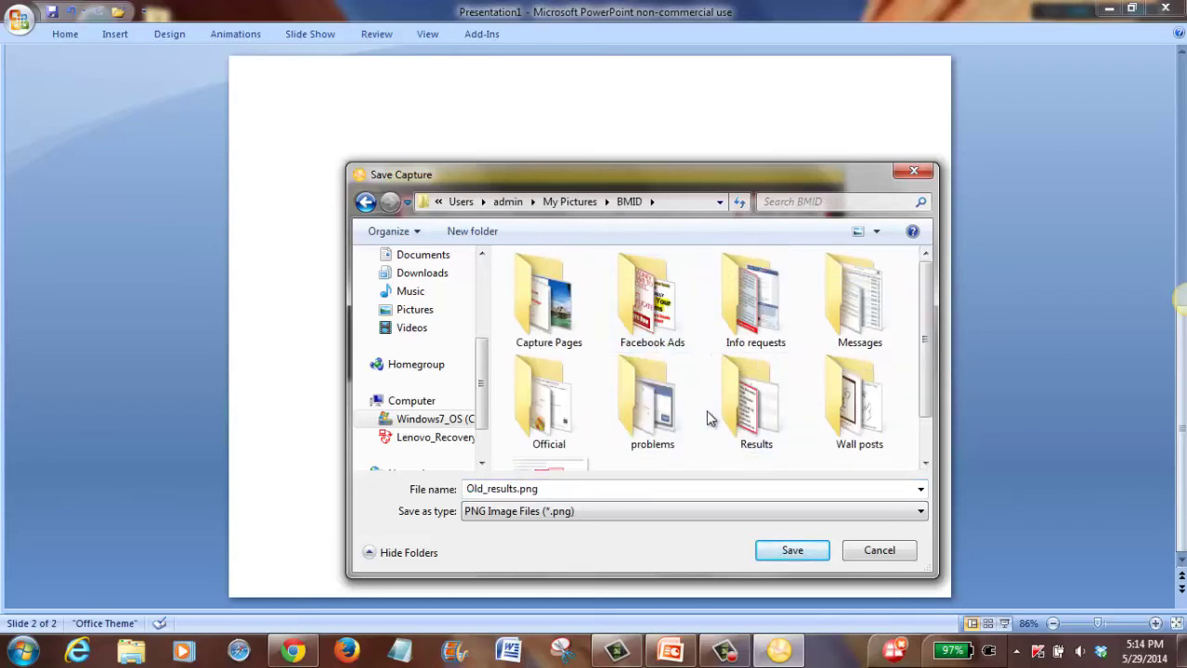
double_click(752, 408)
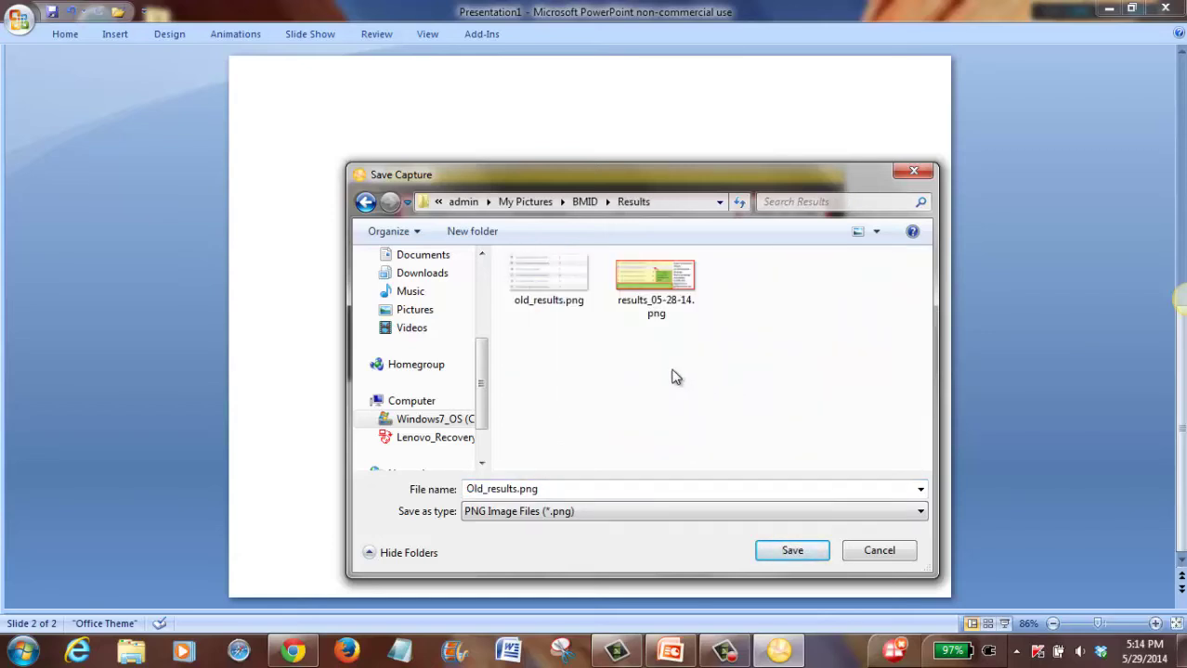
left_click(792, 553)
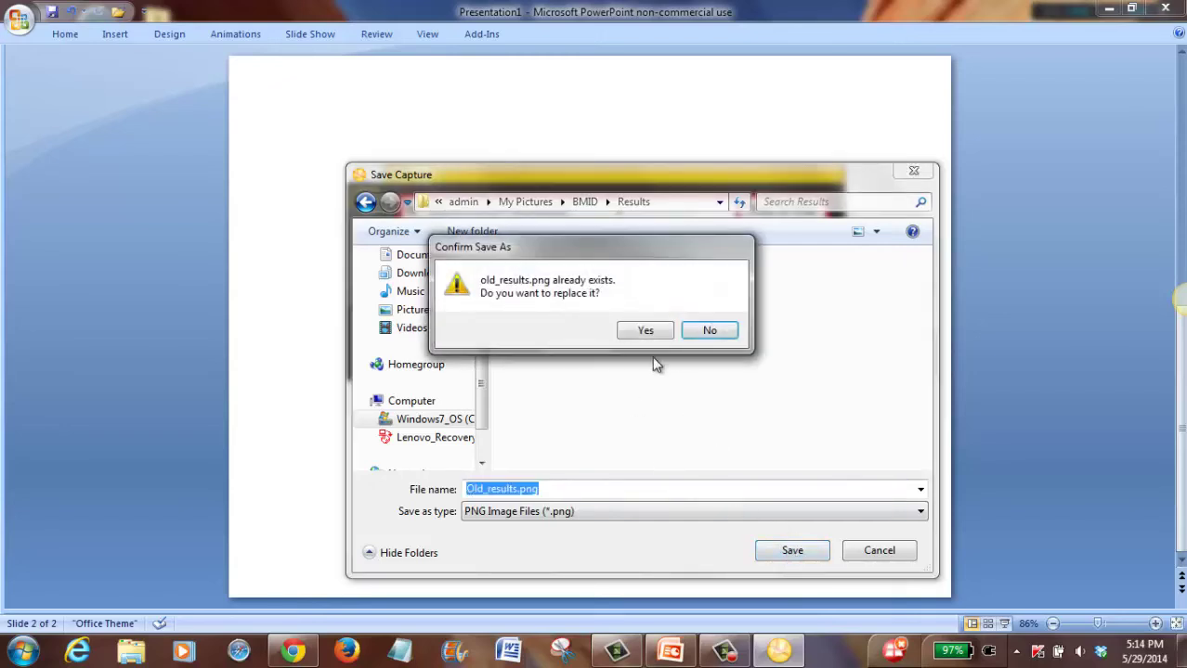
left_click_drag(661, 248, 683, 338)
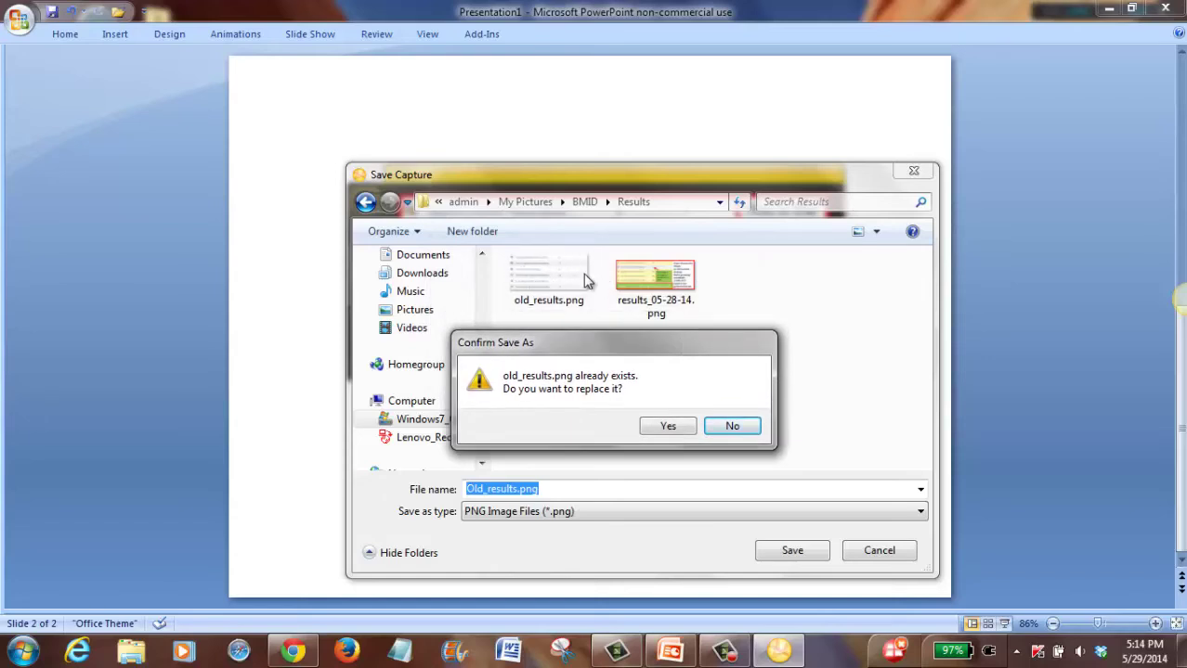
left_click(667, 427)
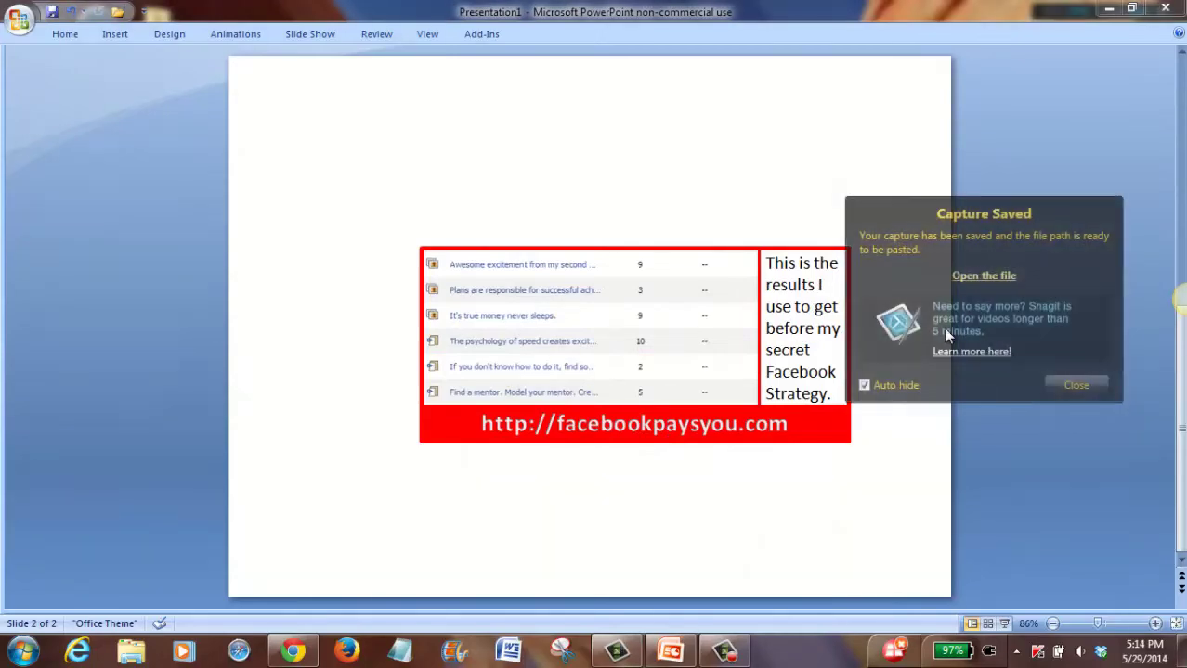
left_click(1065, 386)
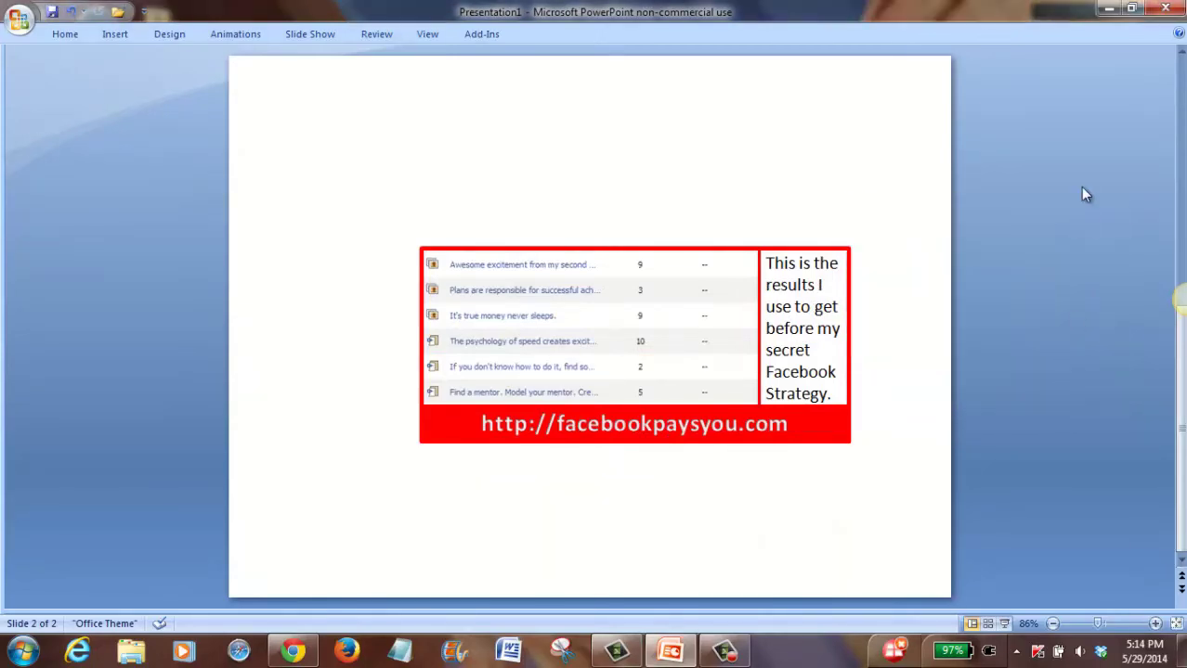
Close PowerPoint without saving the presentation and switch to the Facebook page in Chrome
left_click(1165, 7)
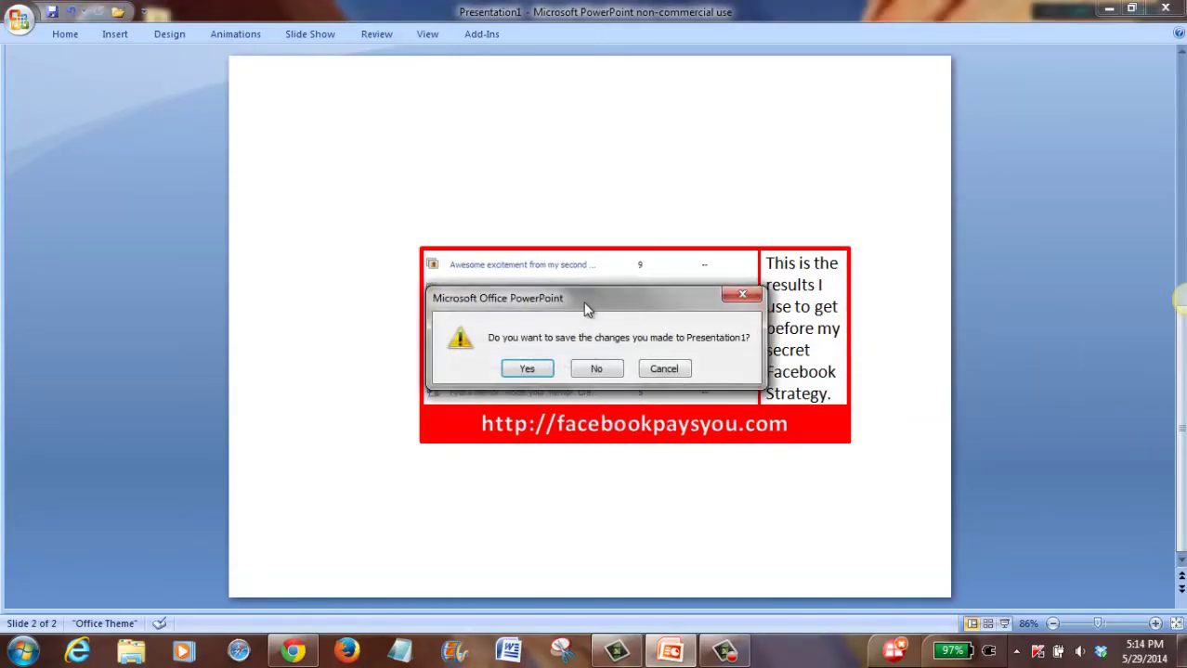
left_click(598, 369)
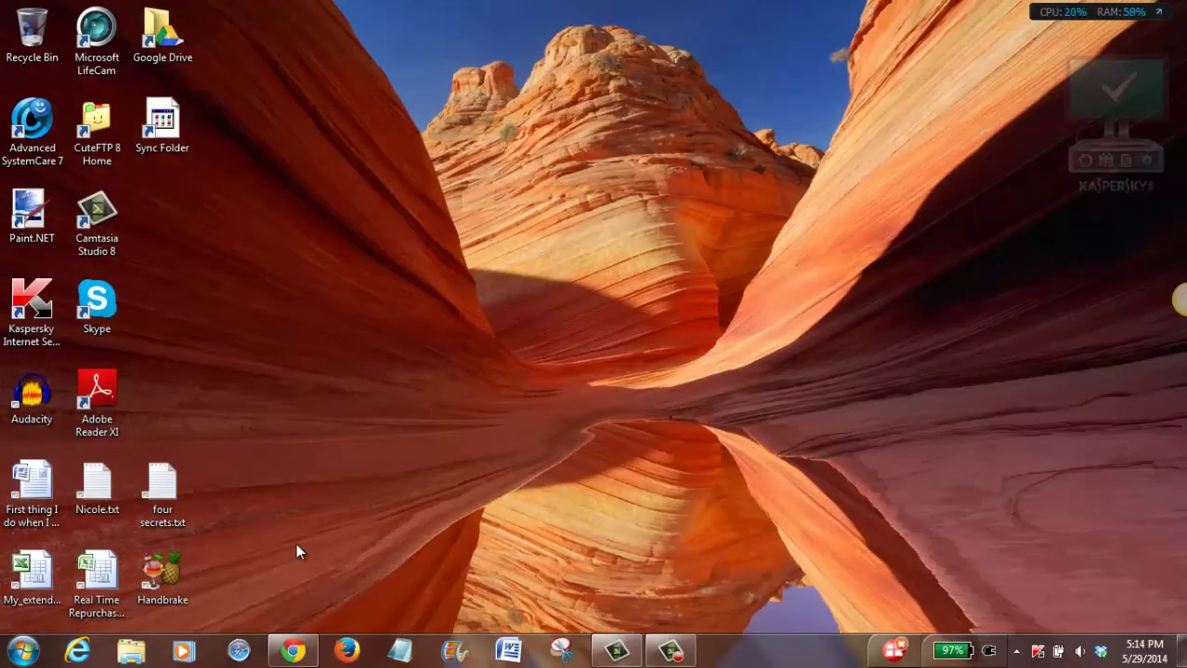
left_click(427, 534)
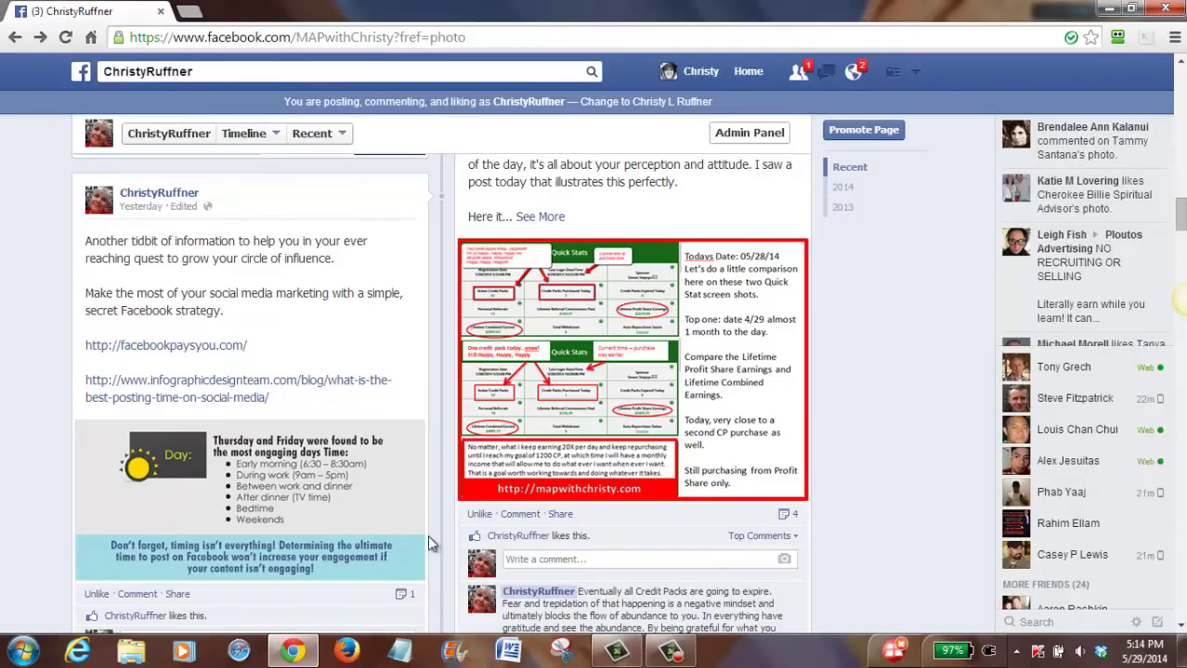
Start a new photo post on the Facebook page and open the file chooser for uploading a picture
scroll(494, 312, "up", 15)
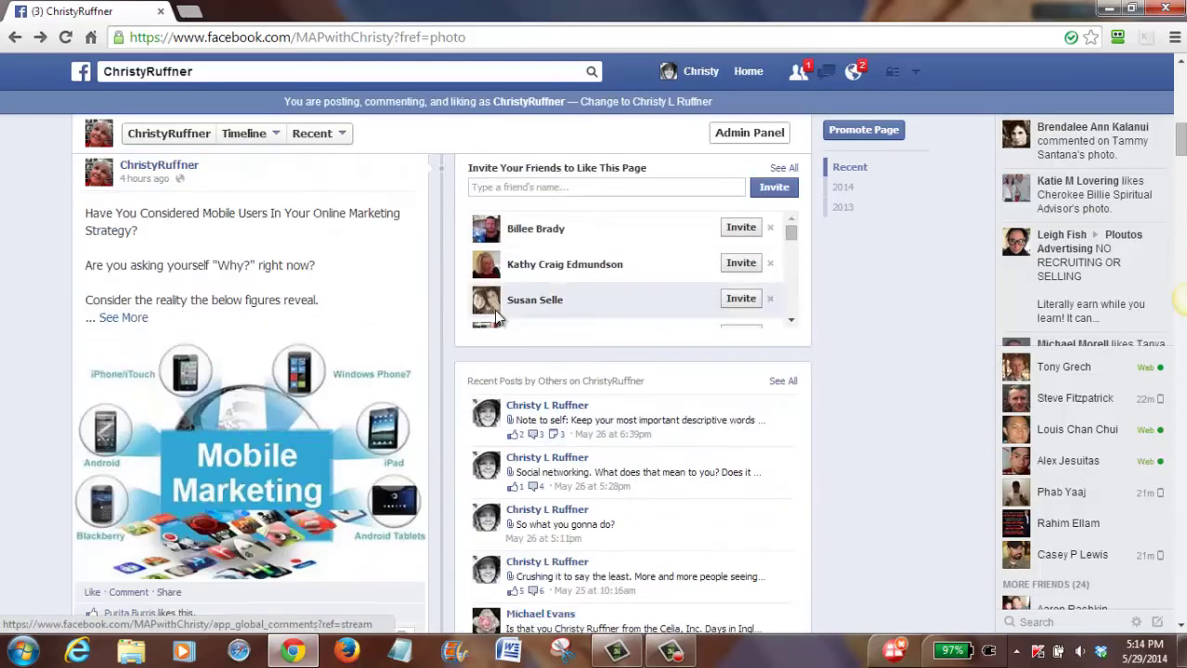
scroll(411, 266, "up", 5)
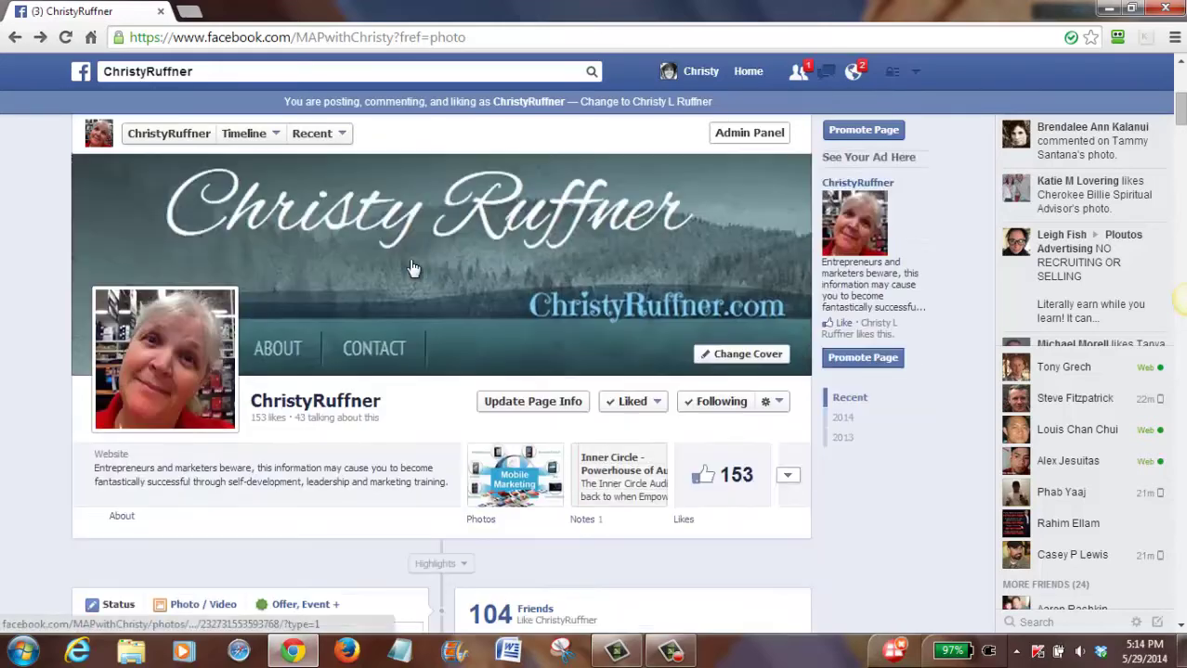
scroll(412, 265, "down", 2)
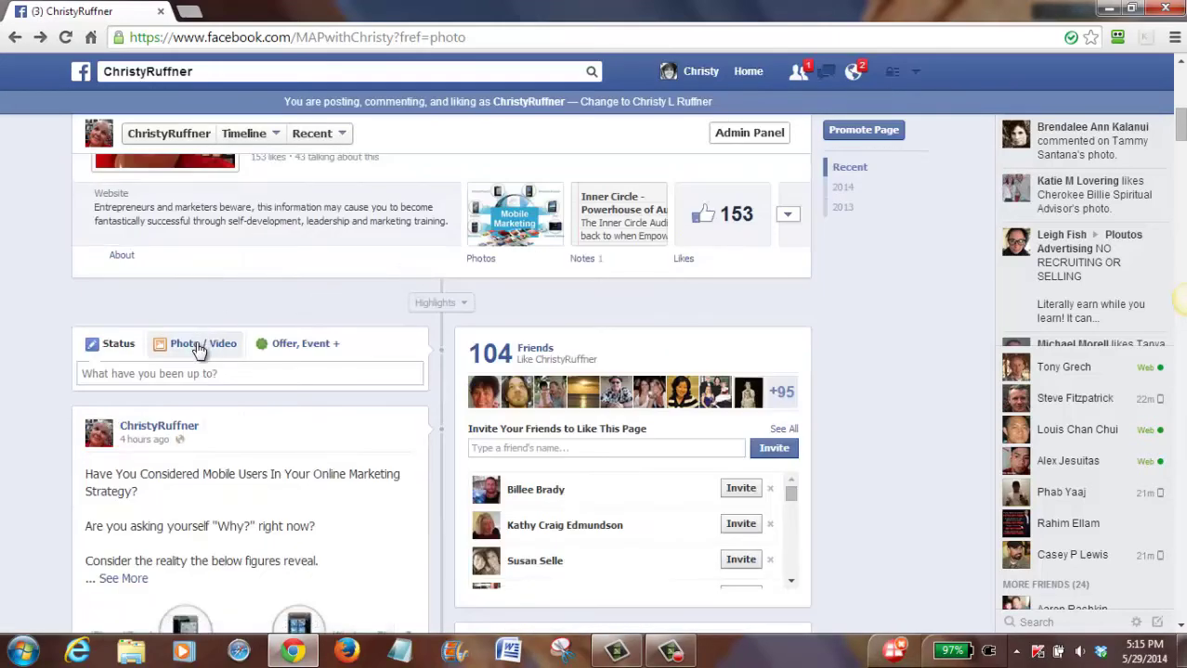
left_click(198, 345)
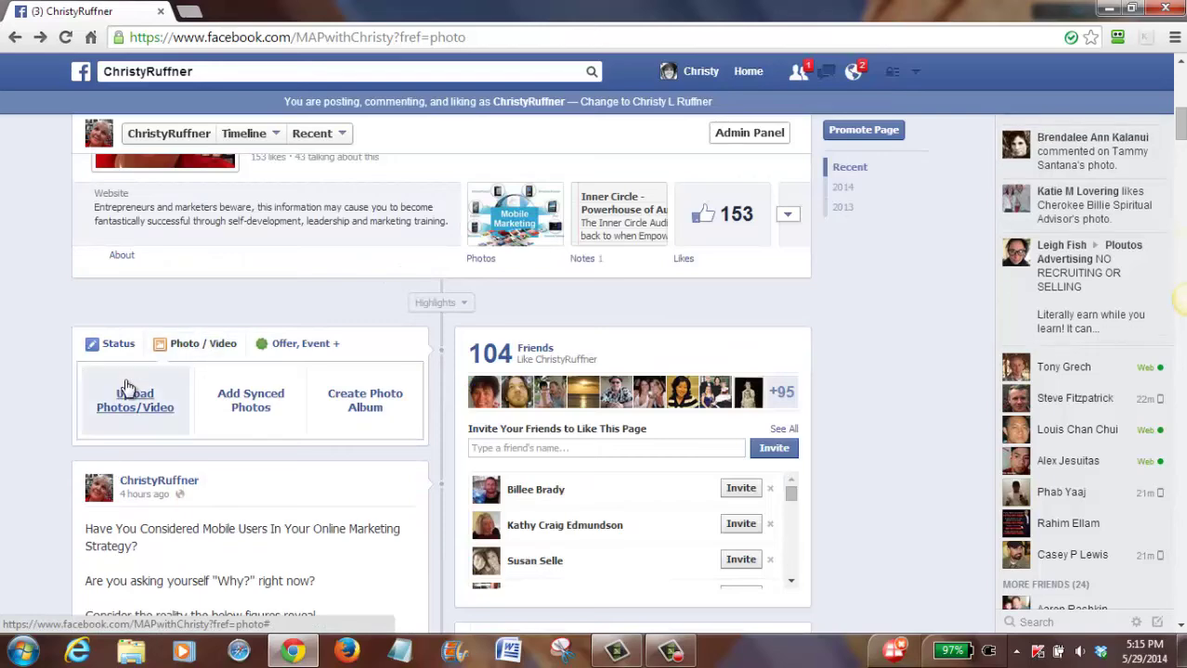
left_click(137, 399)
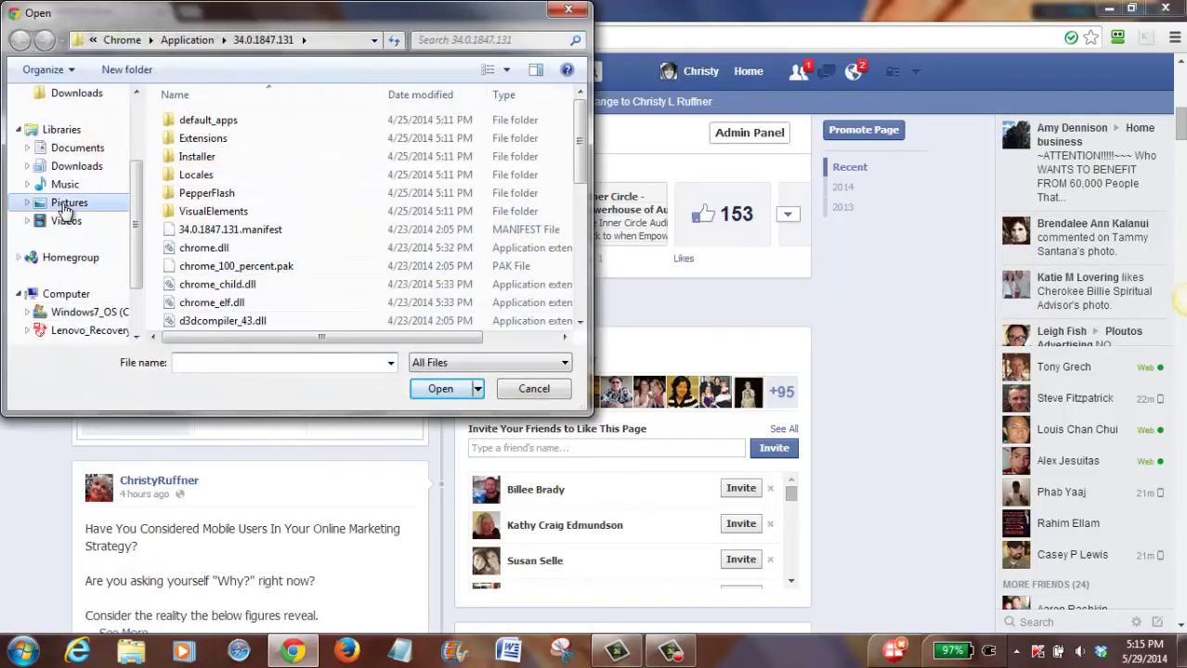
Attach old_results.png from the Pictures > BMID > Results folder to the post
left_click(67, 206)
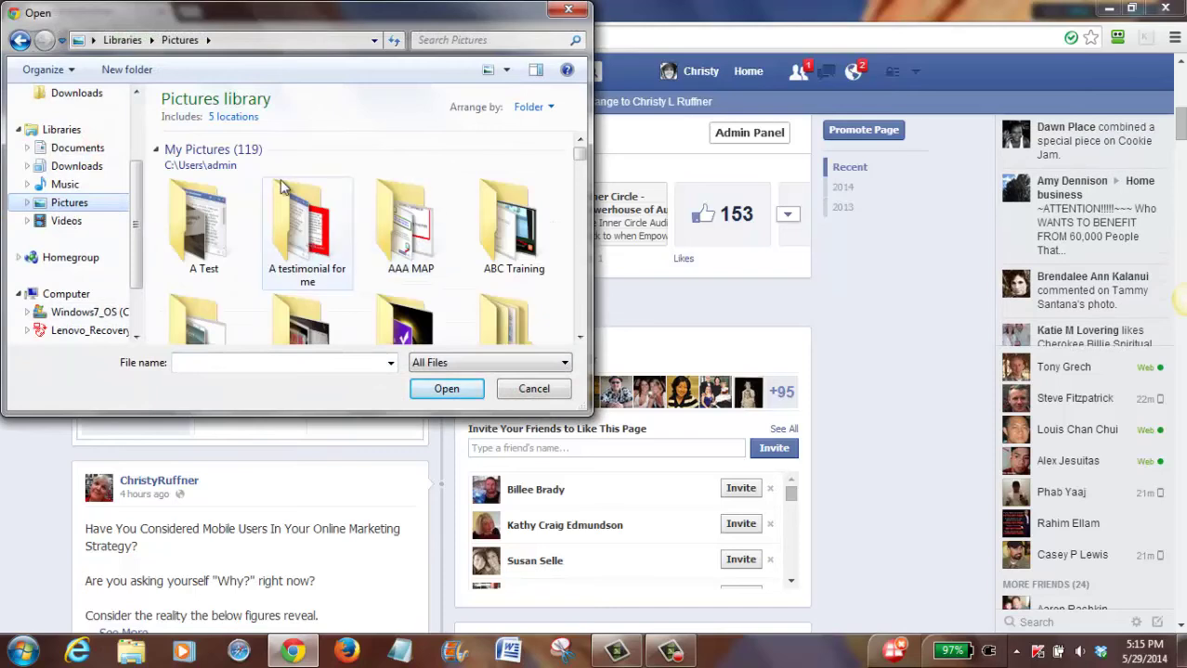
scroll(208, 209, "down", 1)
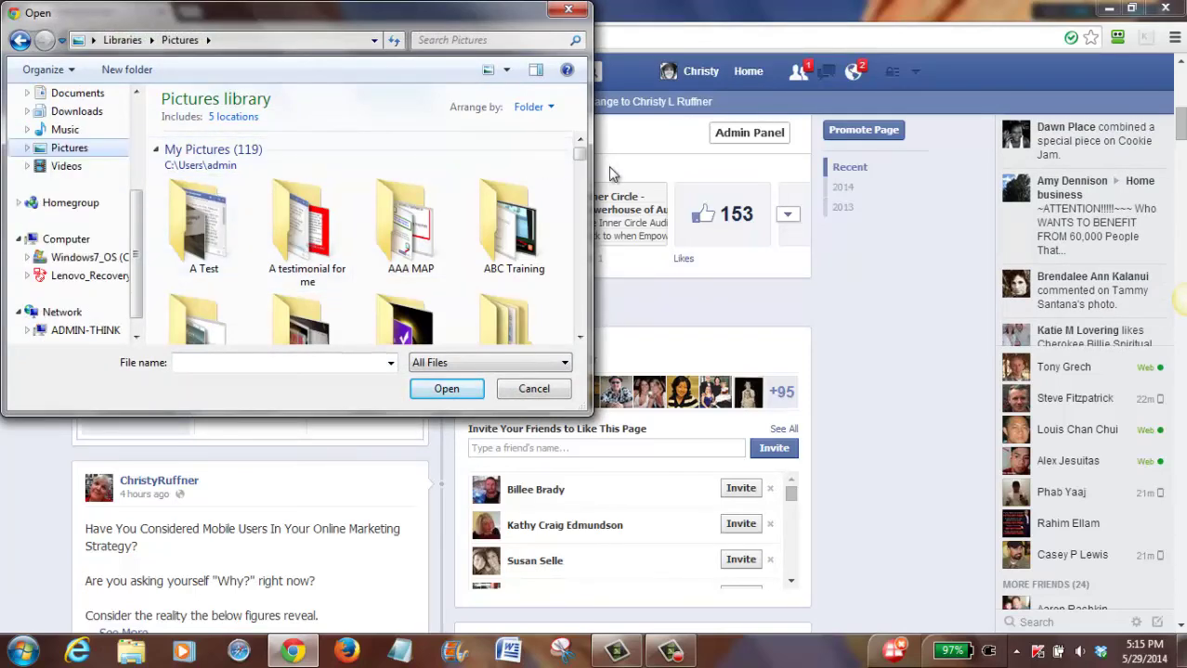
scroll(400, 185, "down", 3)
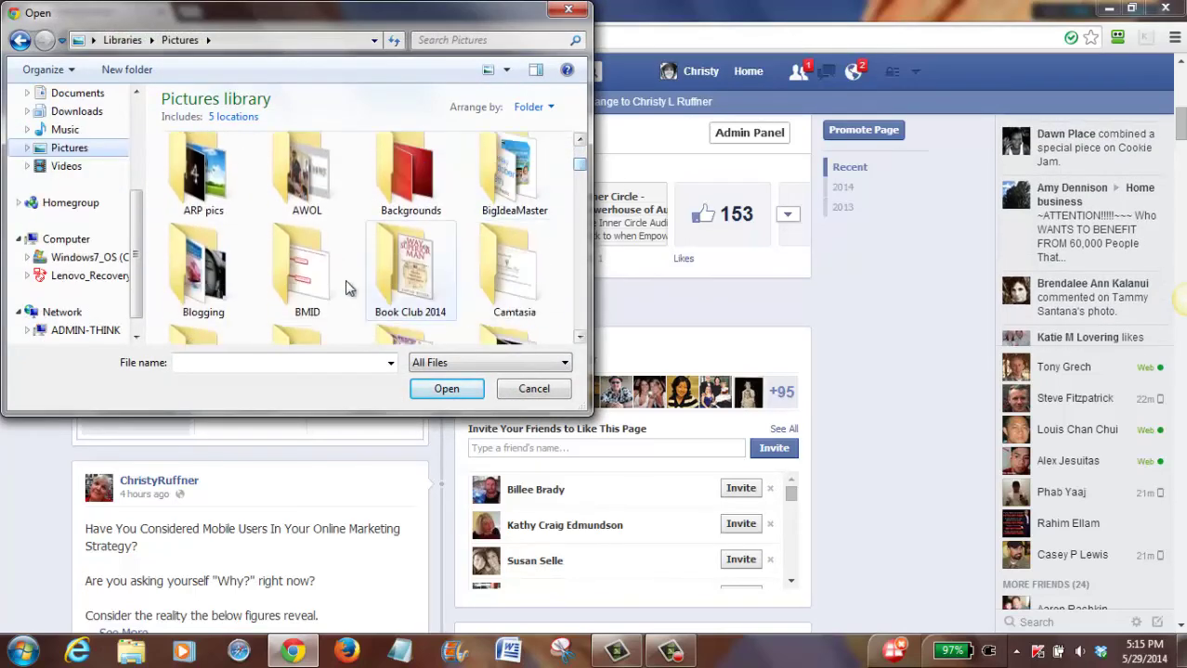
double_click(314, 289)
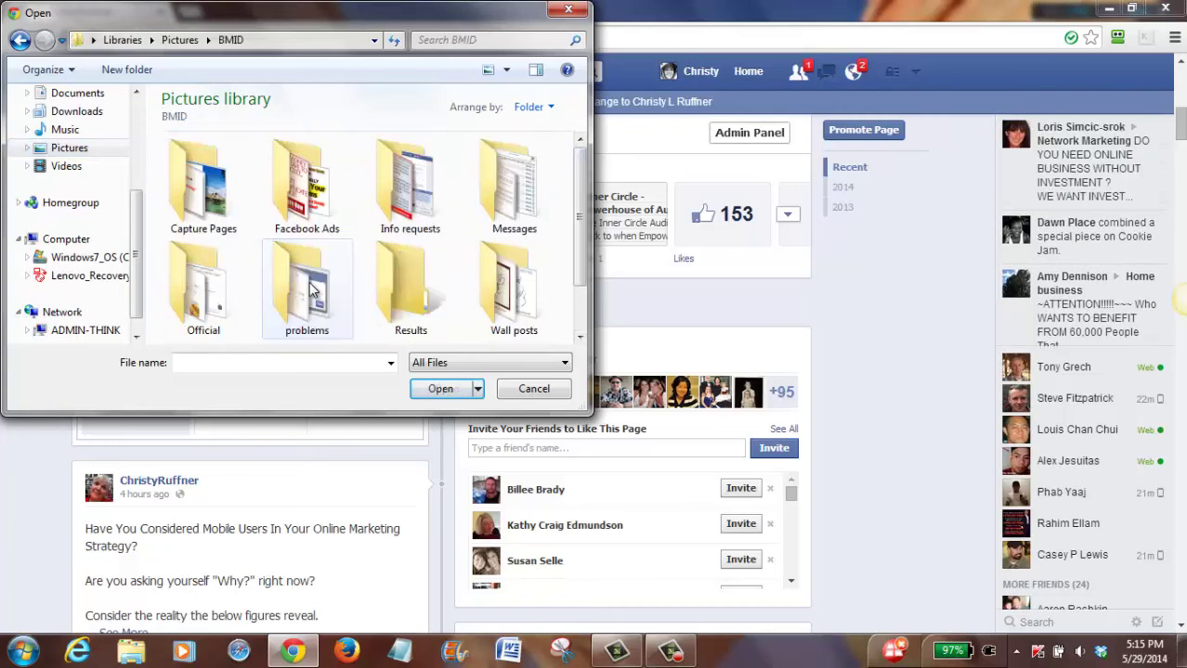
double_click(432, 293)
left_click(206, 153)
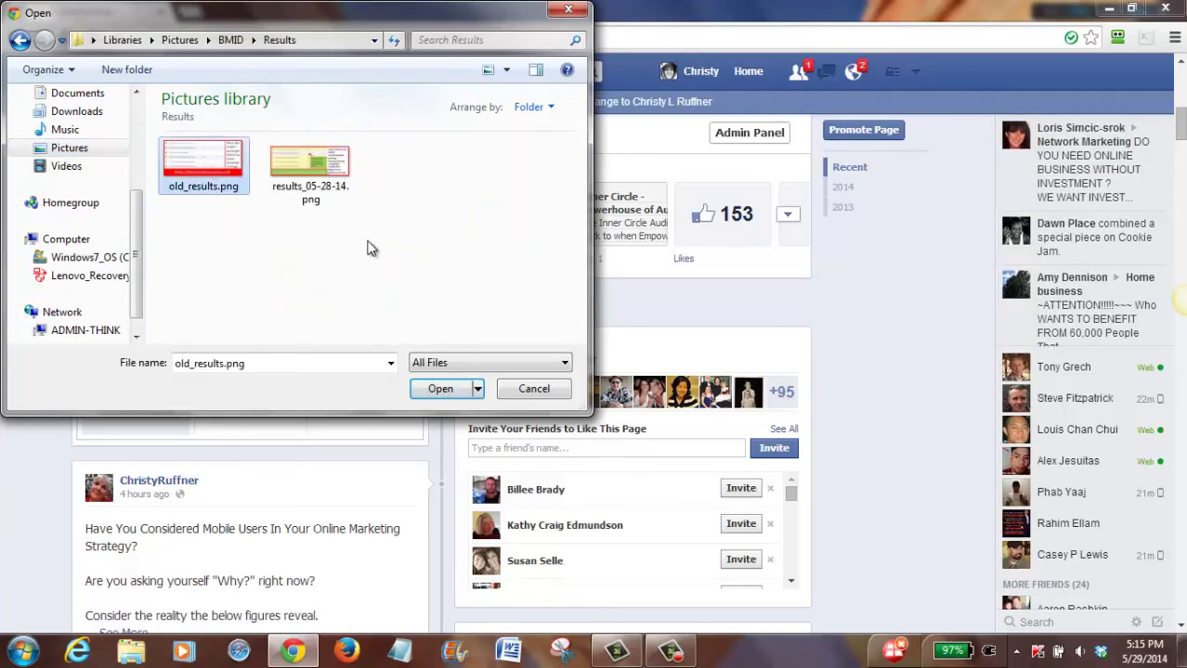
left_click(443, 391)
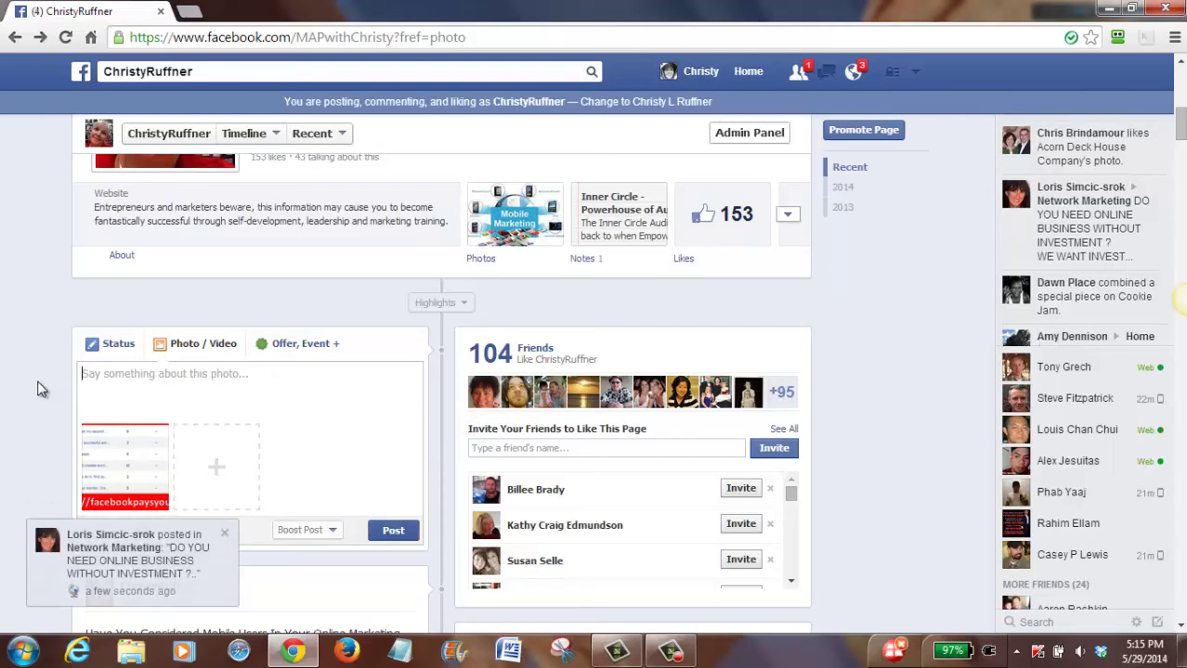
Write the post's opening text: "I never felt like anyone was seeing any of my posts...and it's because they weren't."
type("I neve")
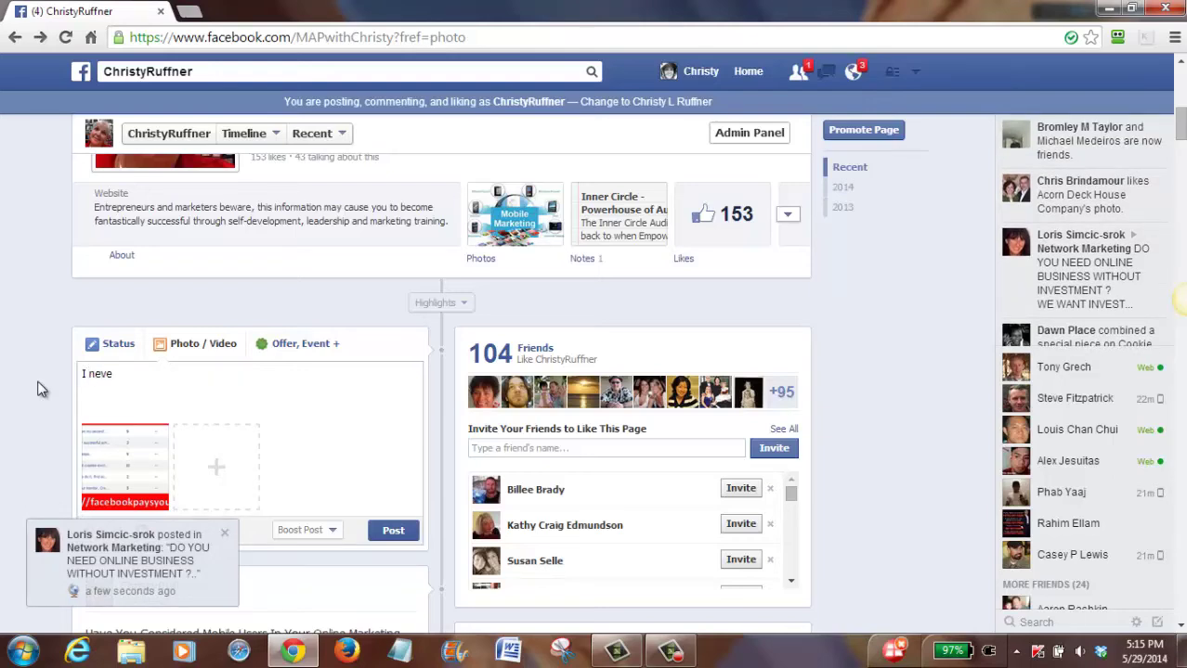
type("r felt lika")
key("BackSpace")
type("e")
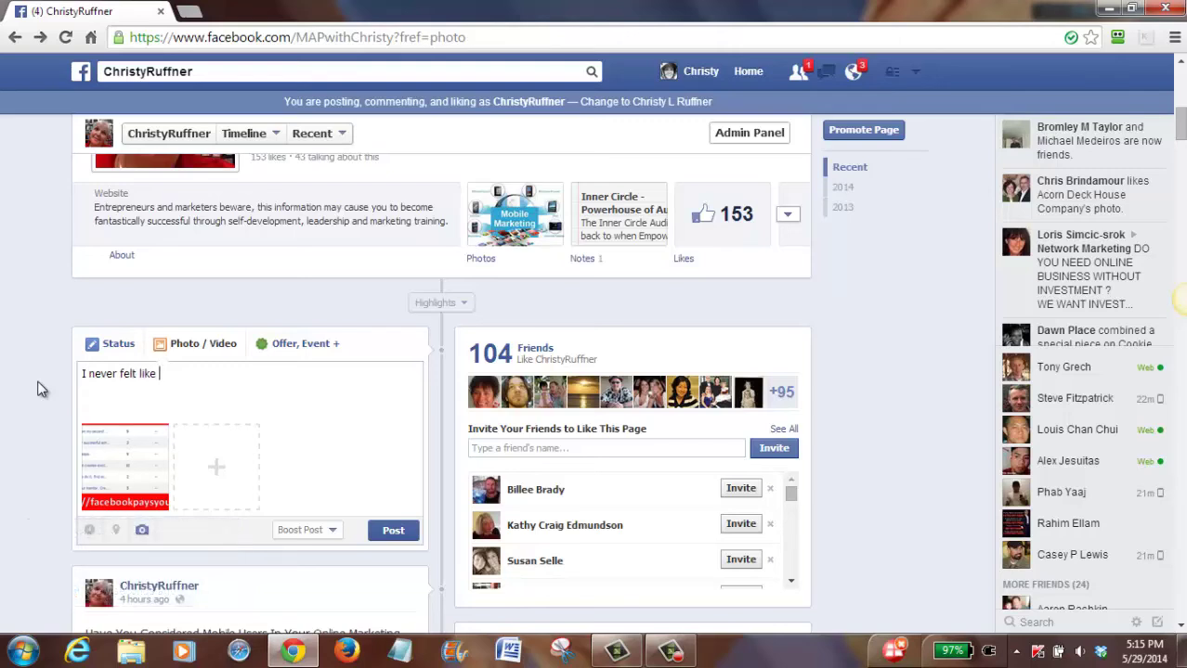
type(" anyone was seeing ")
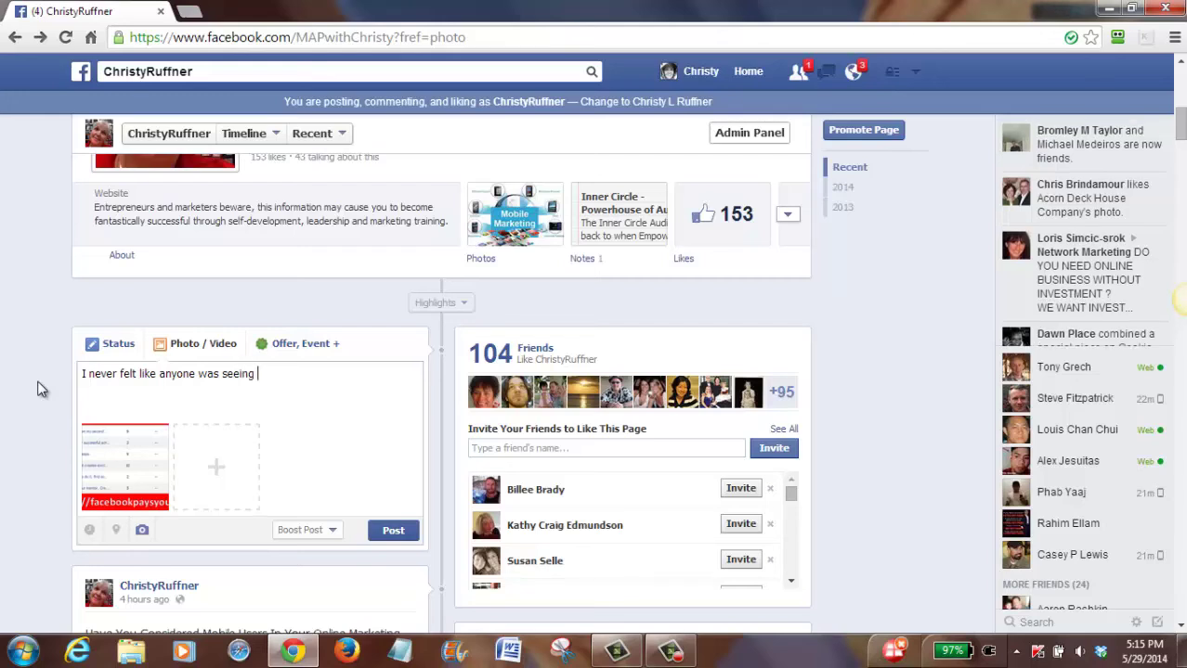
type("any of my p")
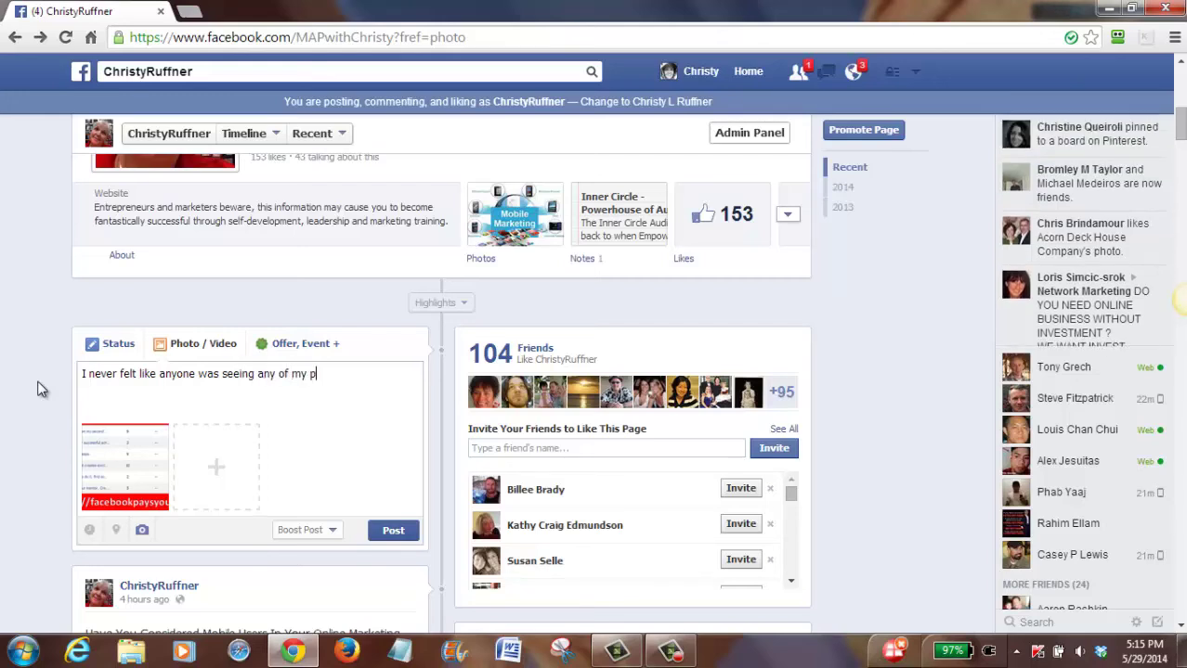
type("osts...and it")
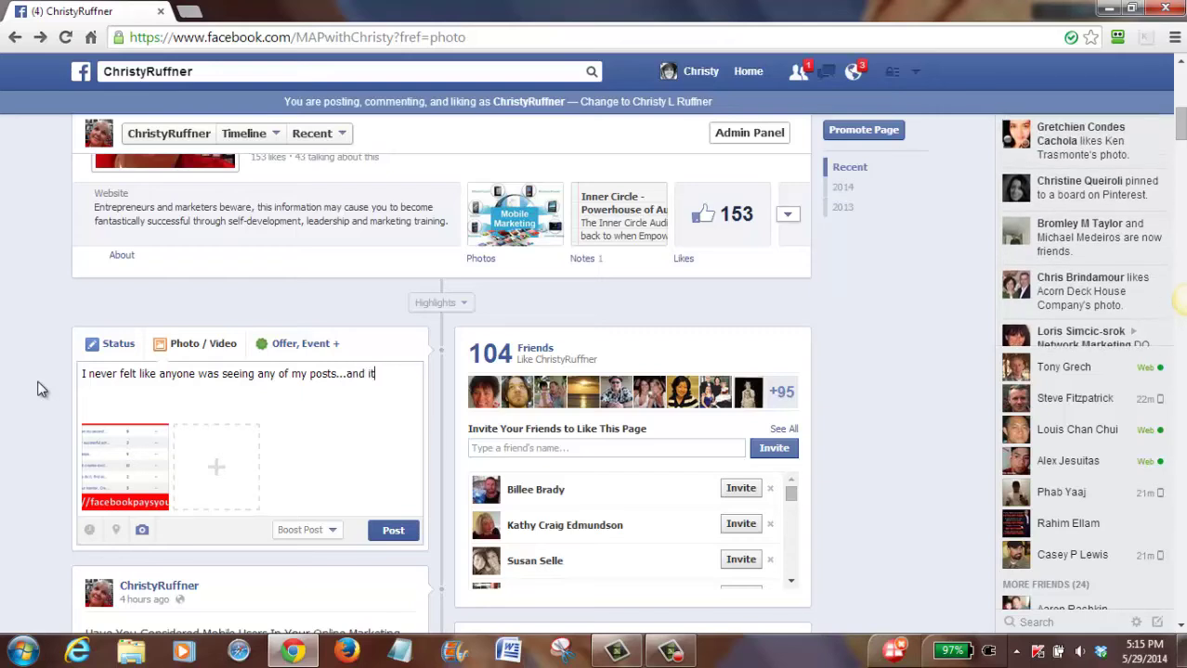
type("'s because they weren't.")
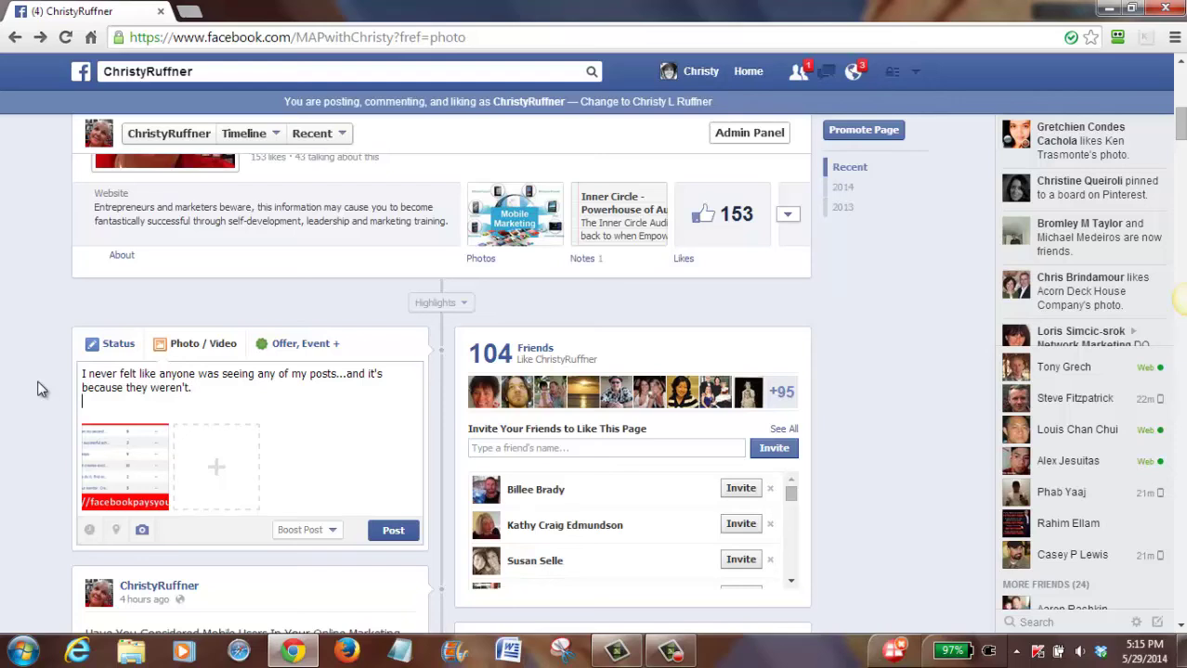
After a blank line, add "Now, with my new Facebook Strategy, more people see my posts and respond to them. I get"
key("Return")
type("Now")
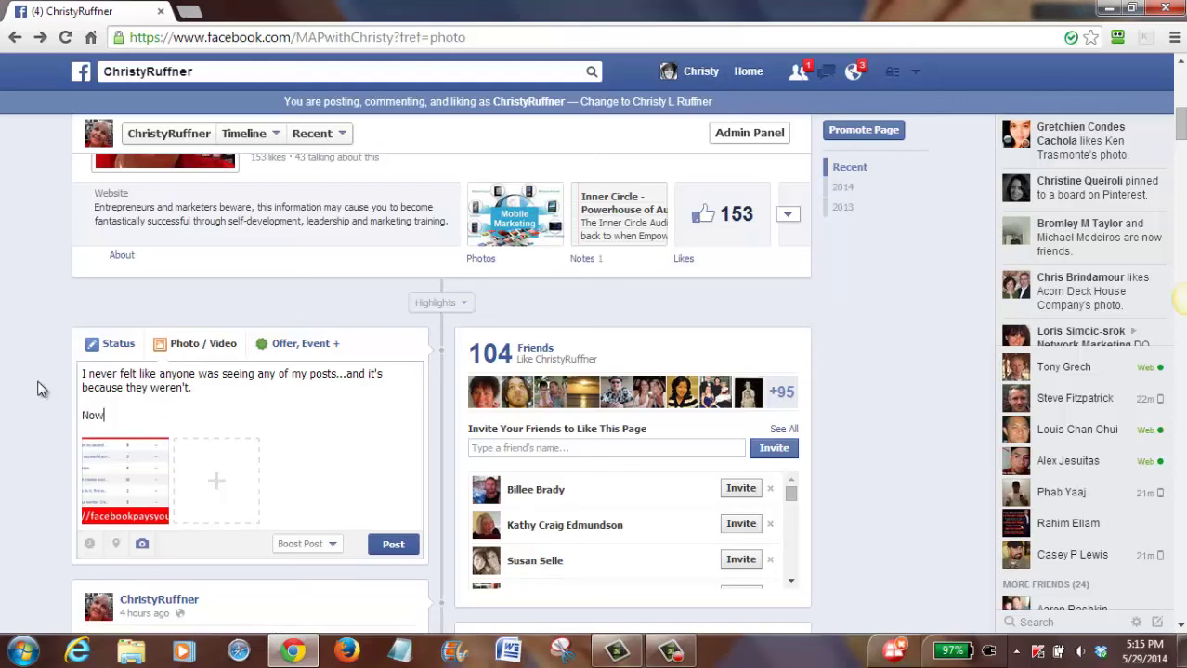
type(", with my new ")
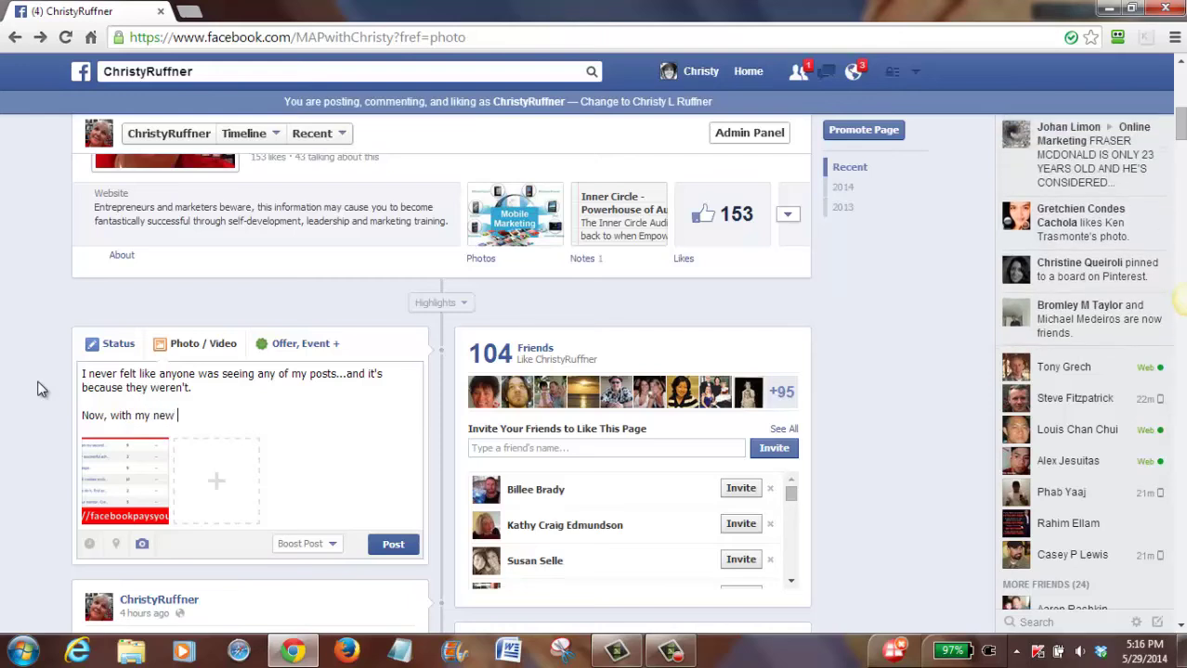
type("Facebook Strategy, mor")
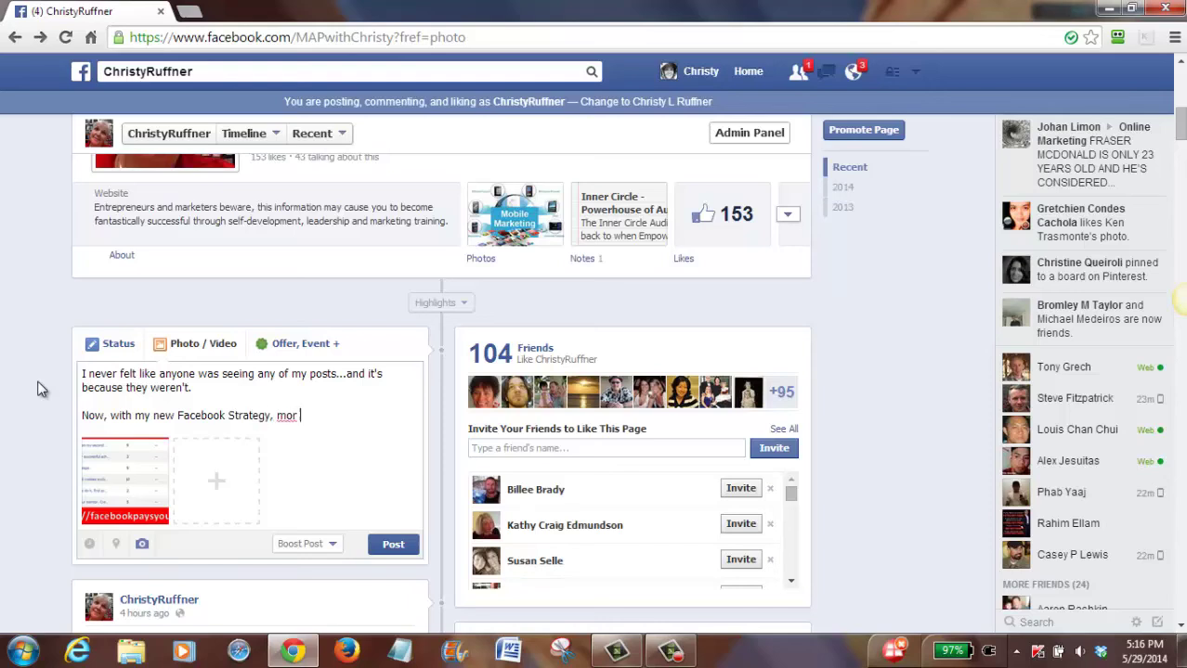
type("e people")
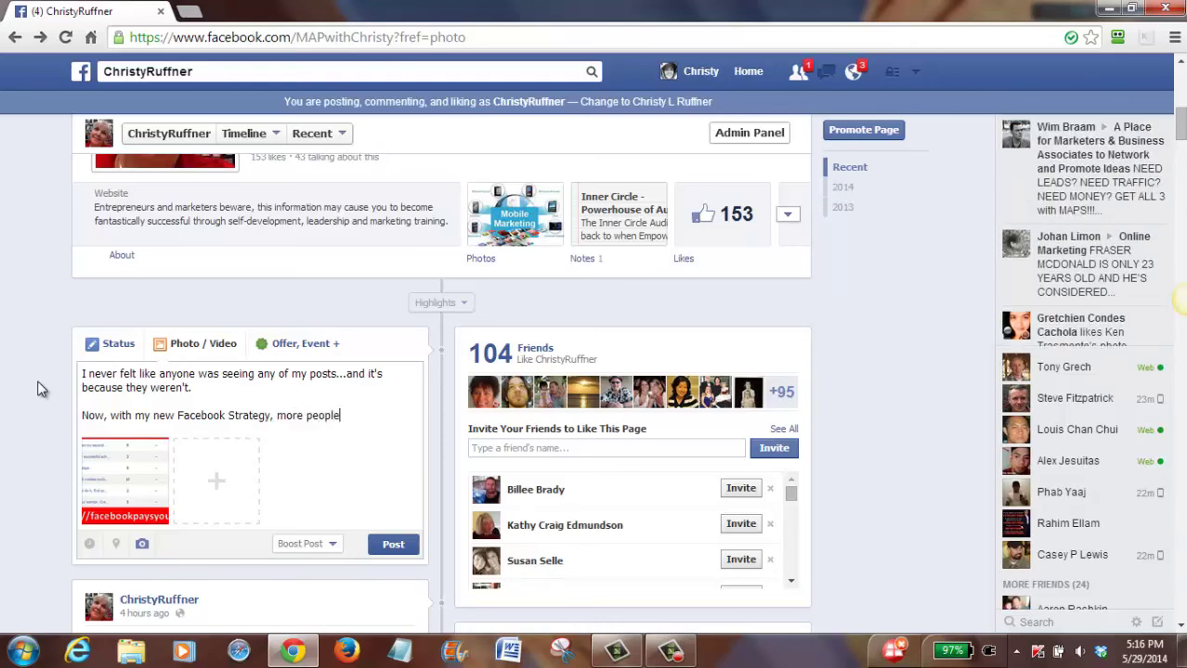
type(" see my posts and")
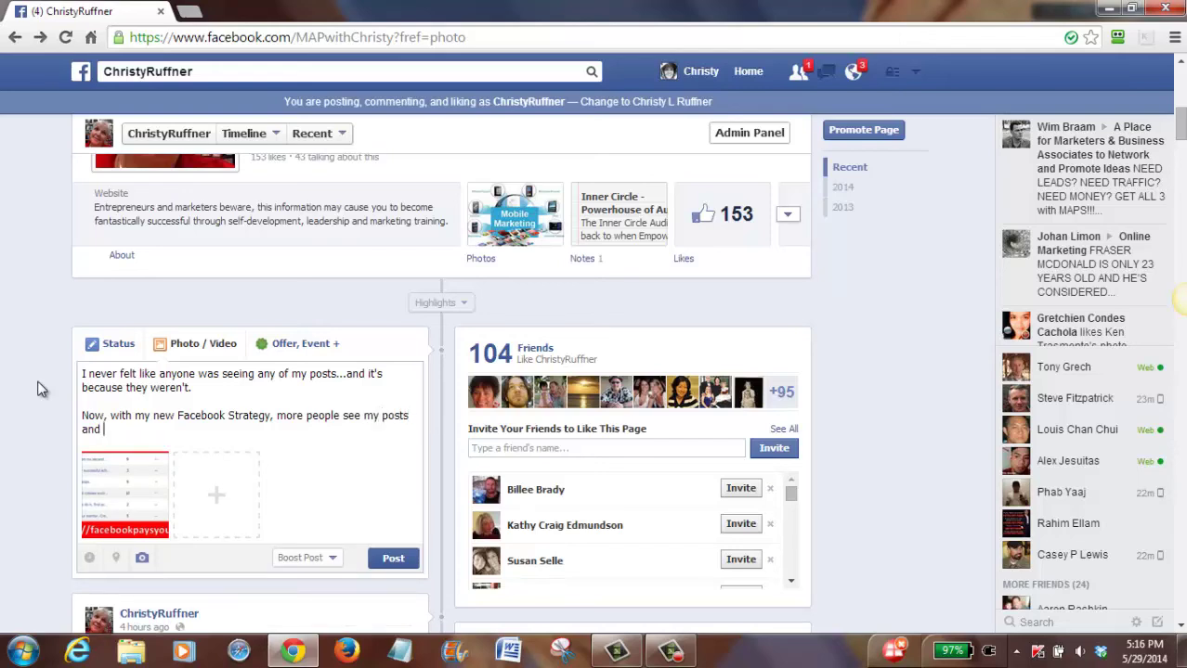
type(" respond to them.  I get ")
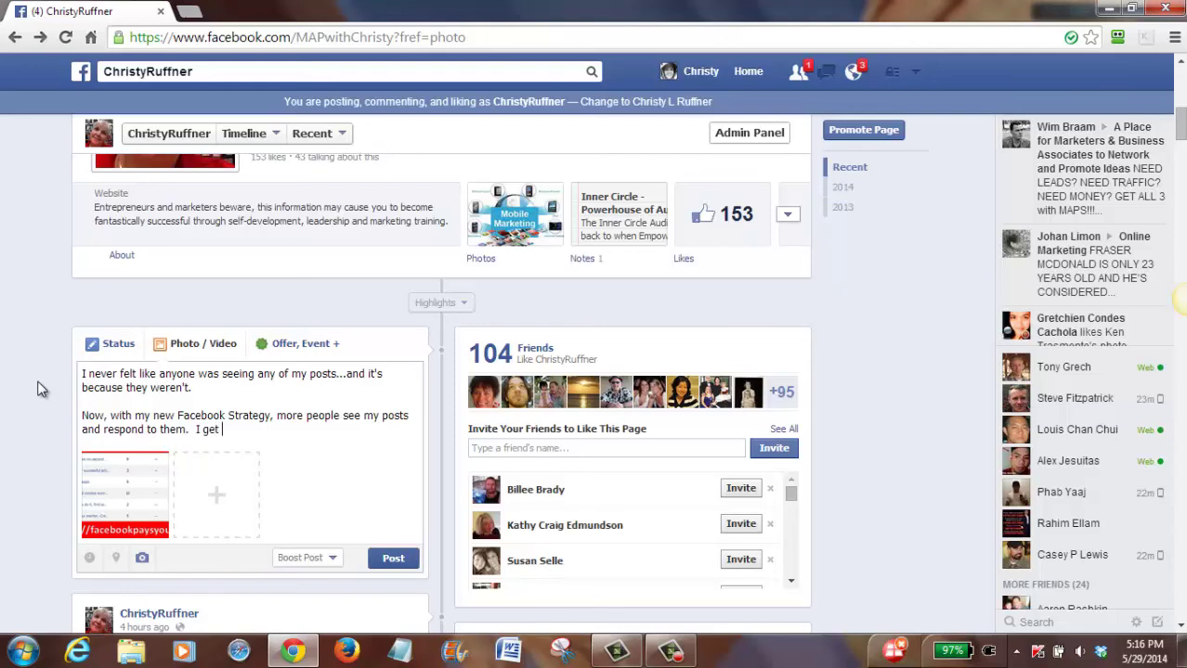
Finish the second paragraph of the post with "more inquiries than ever before...and I haven't even gotten started yet."
type("more inquiries than ")
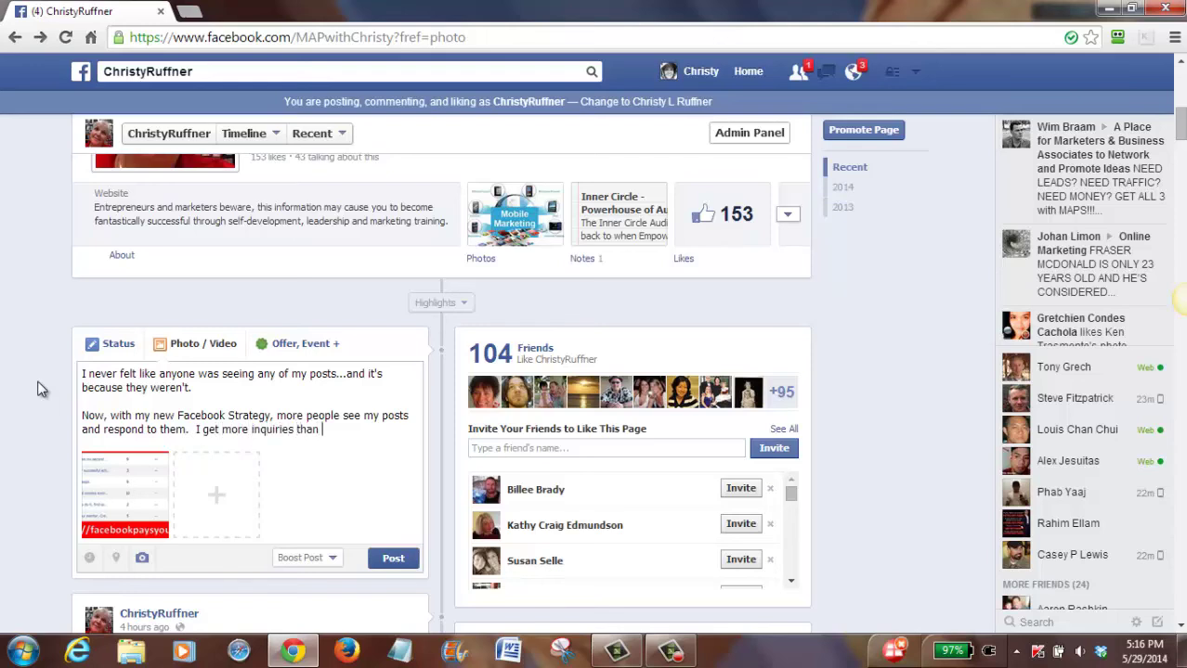
type("ever before...and I ha")
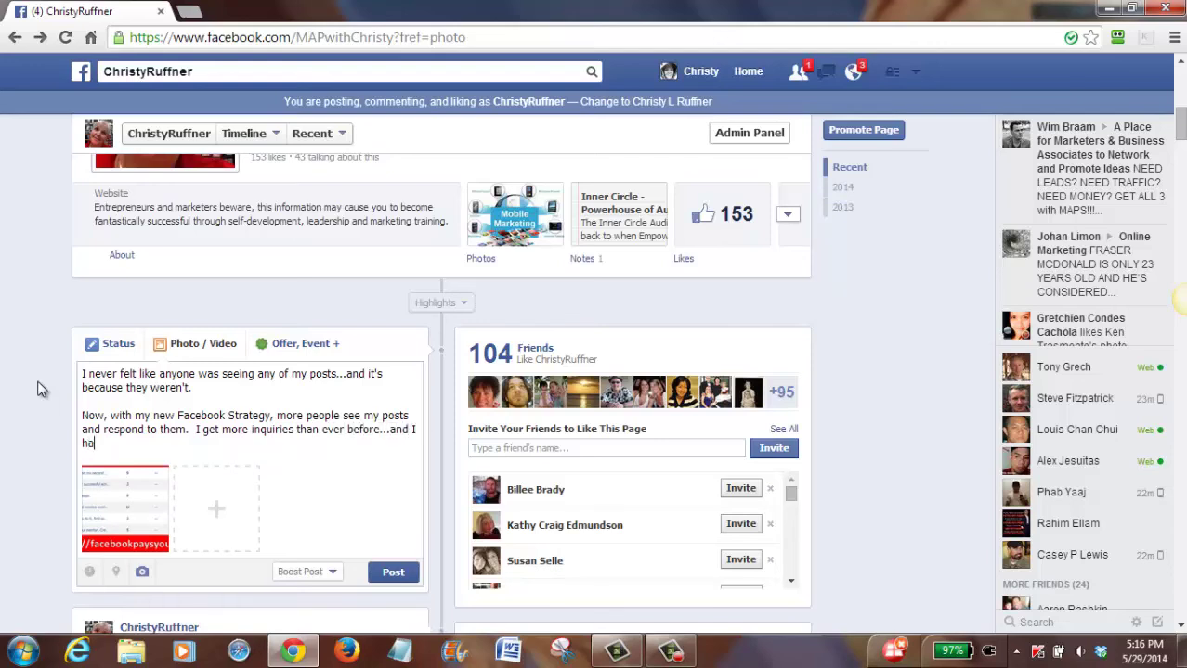
type("ven't even go")
type("tten str")
type("rted ")
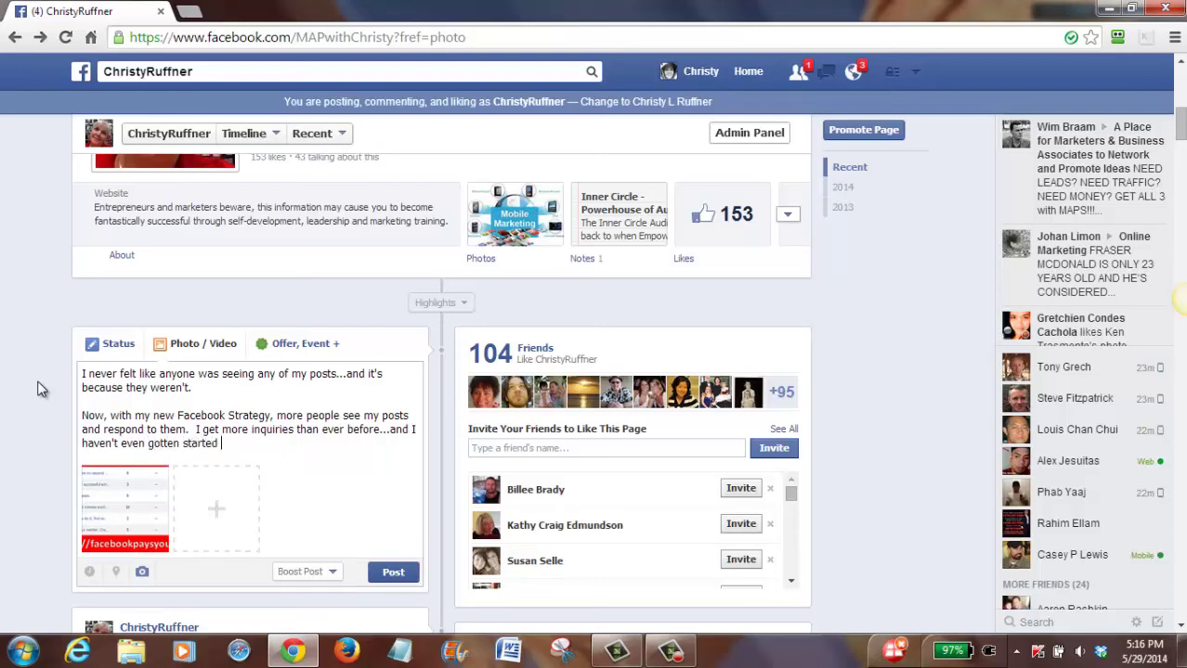
type("yet.")
After a blank line, add the closing line "Message me for more info." and publish the post
key("Return")
key("Return")
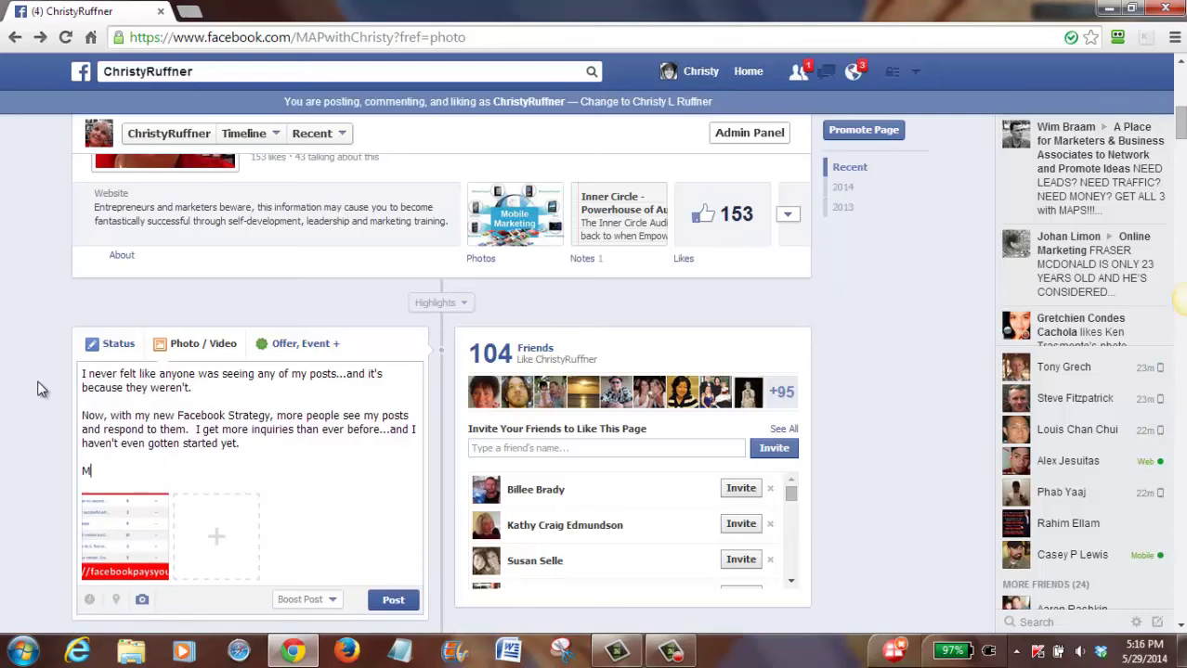
type("Message me for more info.")
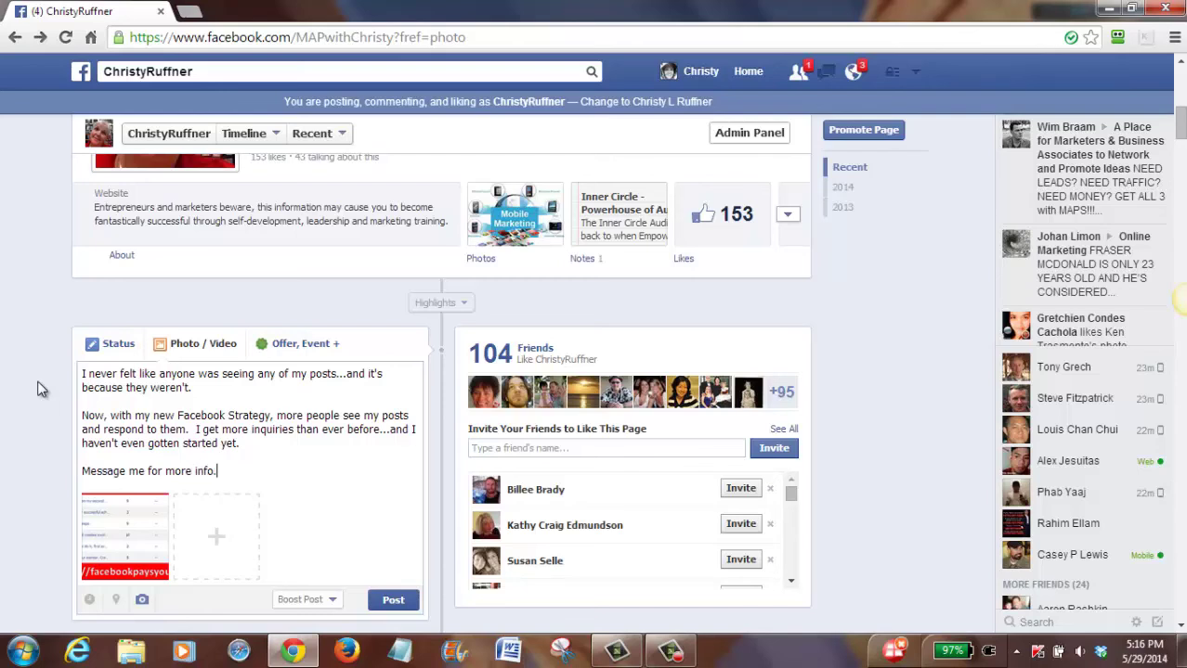
left_click(394, 601)
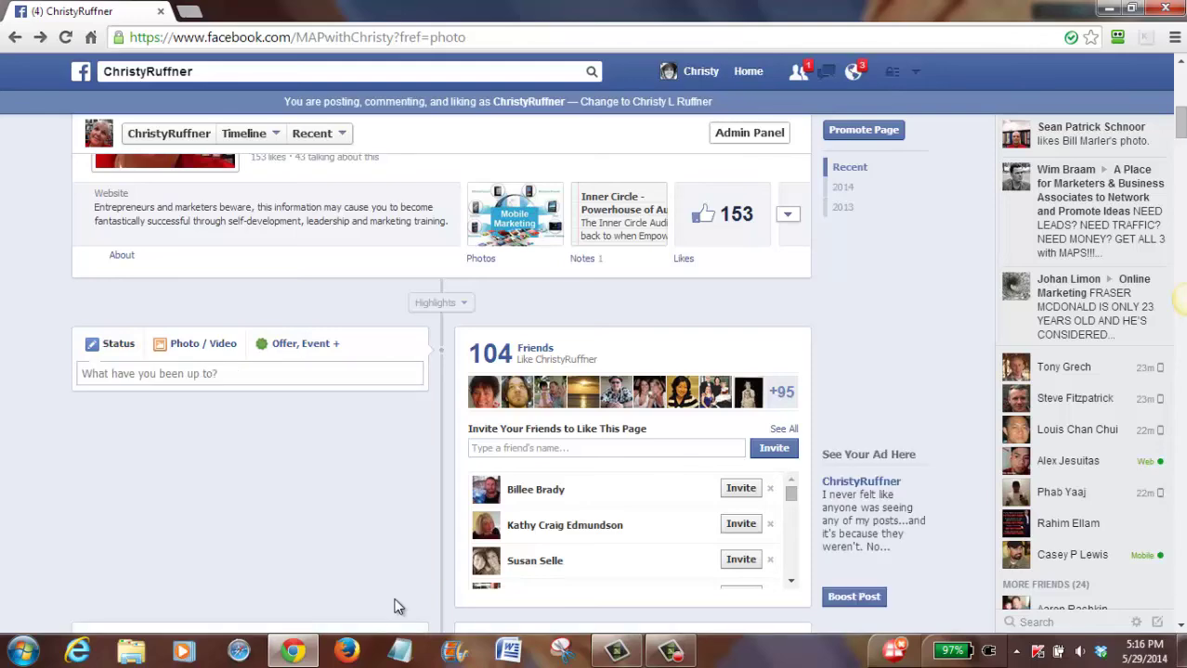
Reload the Facebook page and check the newly published post's text and image on the timeline
scroll(663, 428, "down", 1)
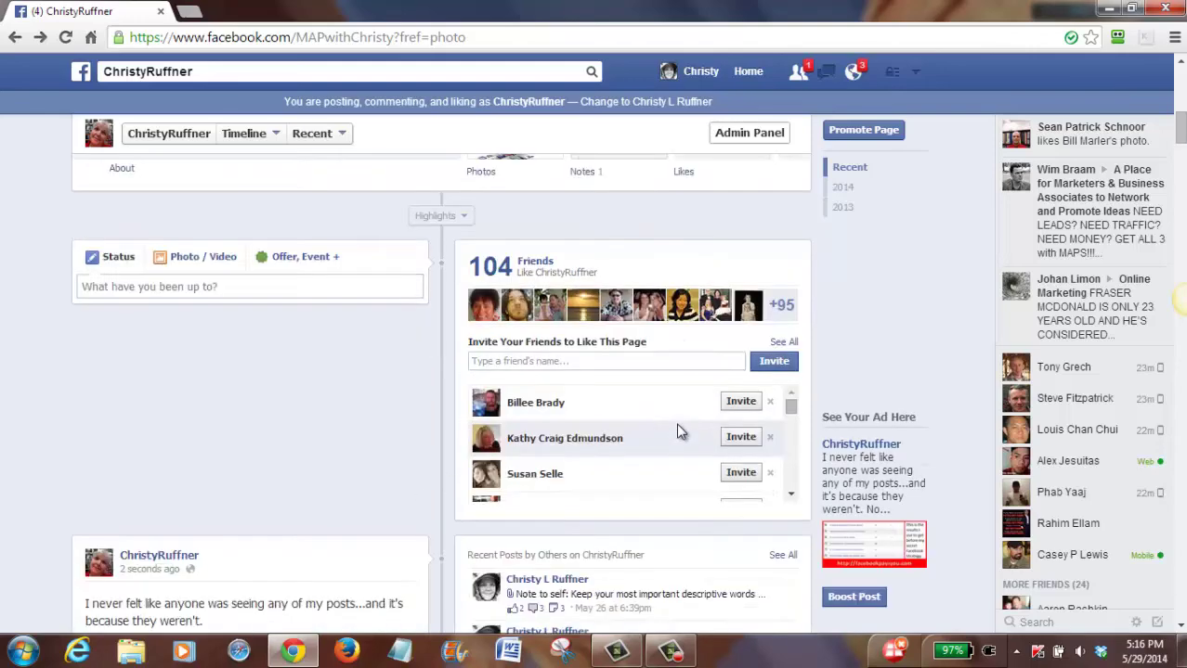
scroll(681, 429, "down", 5)
scroll(414, 472, "down", 5)
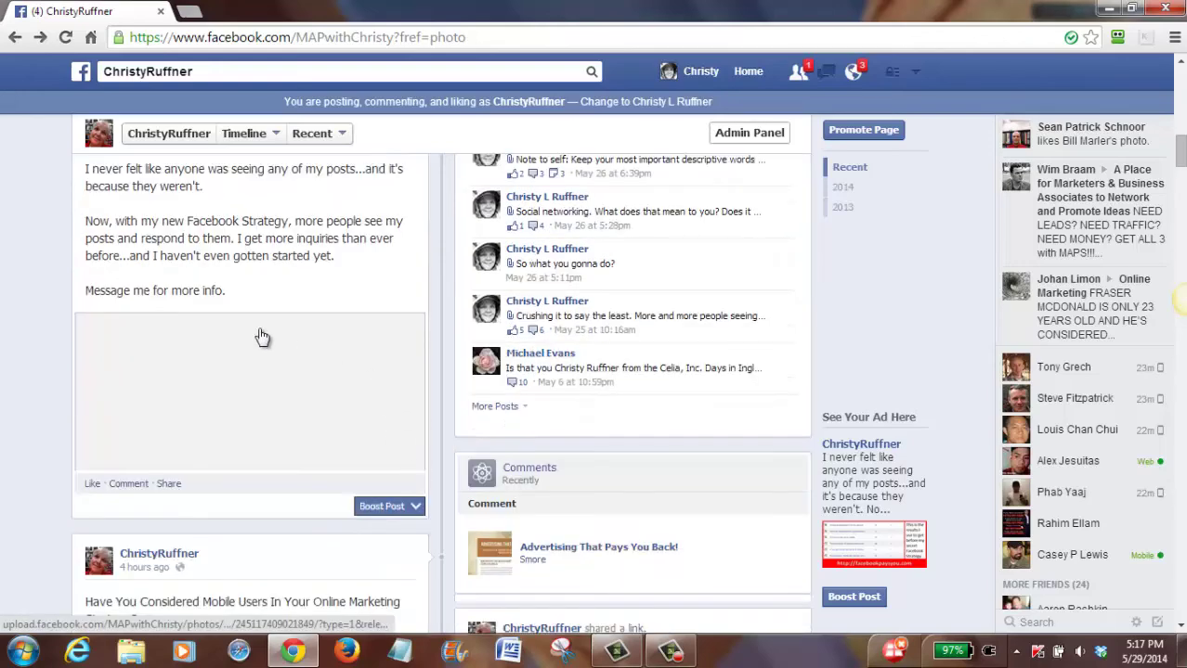
left_click(65, 37)
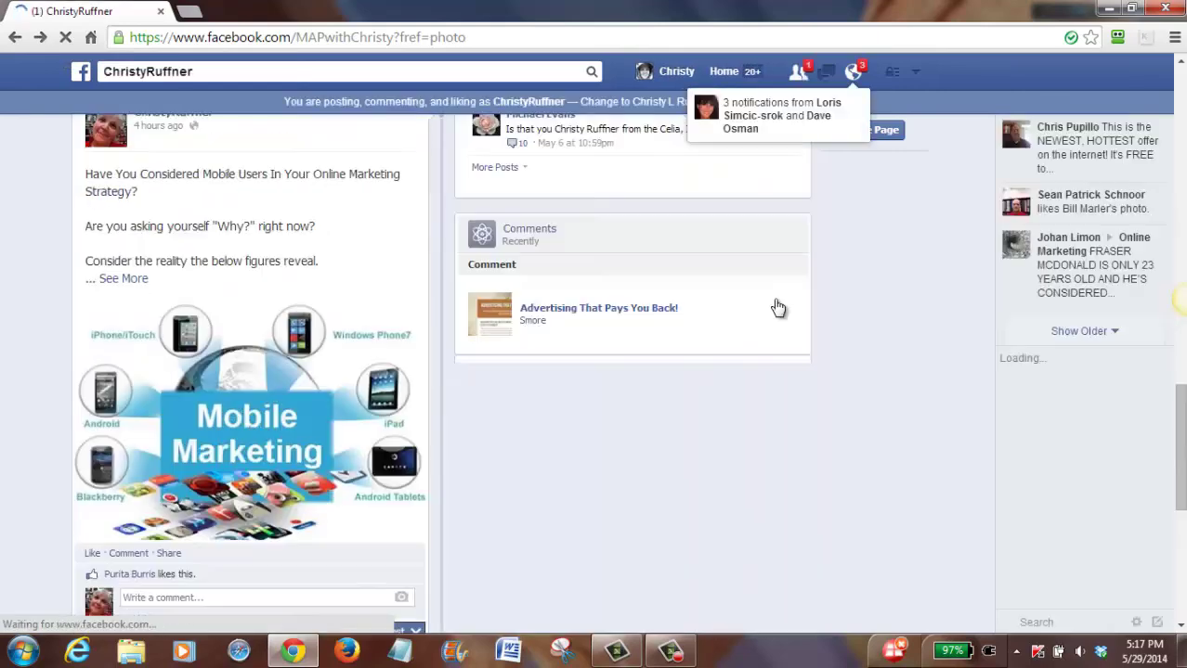
scroll(780, 307, "down", 3)
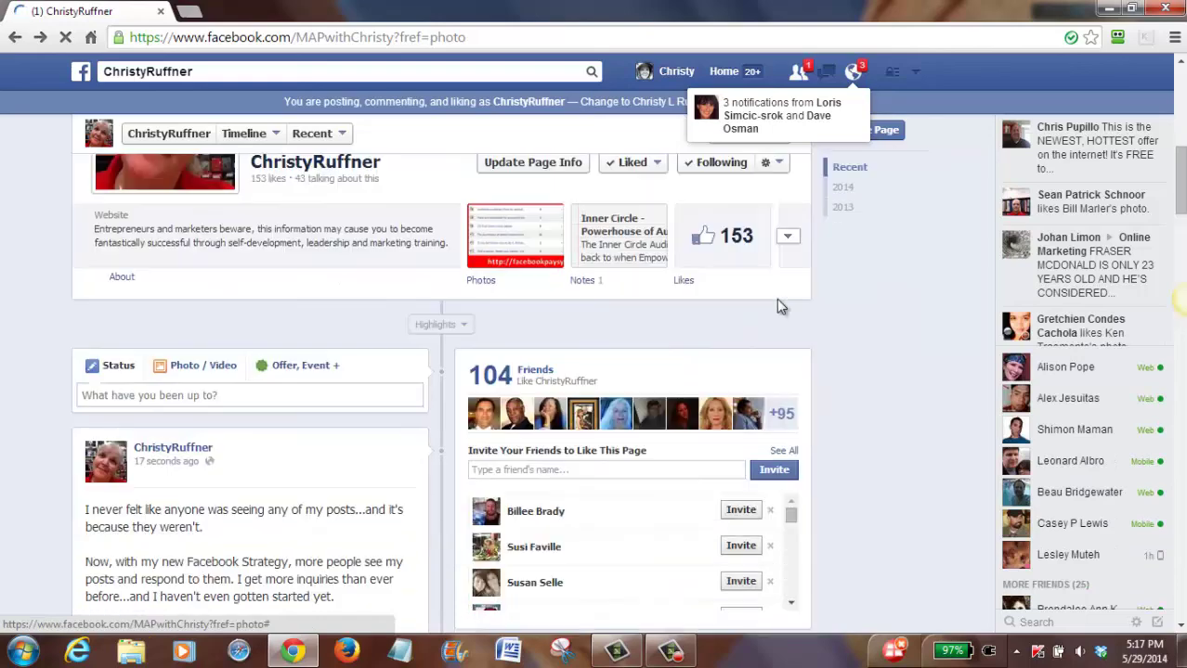
scroll(791, 302, "down", 3)
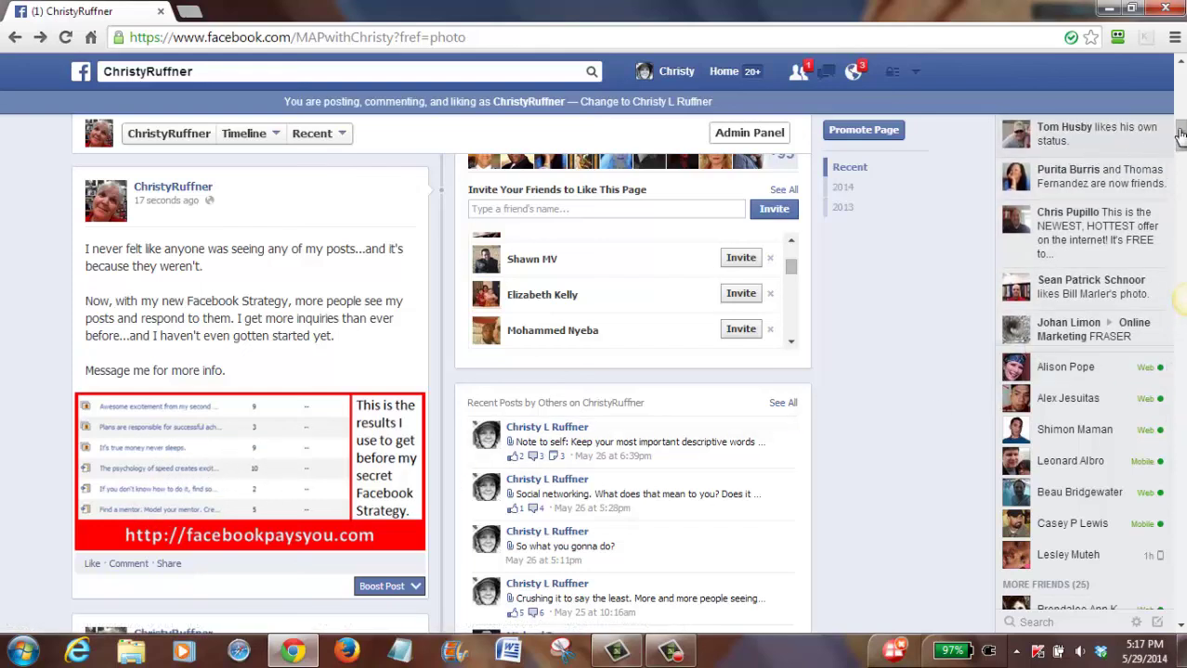
Look at the earlier "WOW!" results post further down the timeline, and return to the new post for comparison
scroll(441, 381, "down", 5)
scroll(1179, 297, "down", 10)
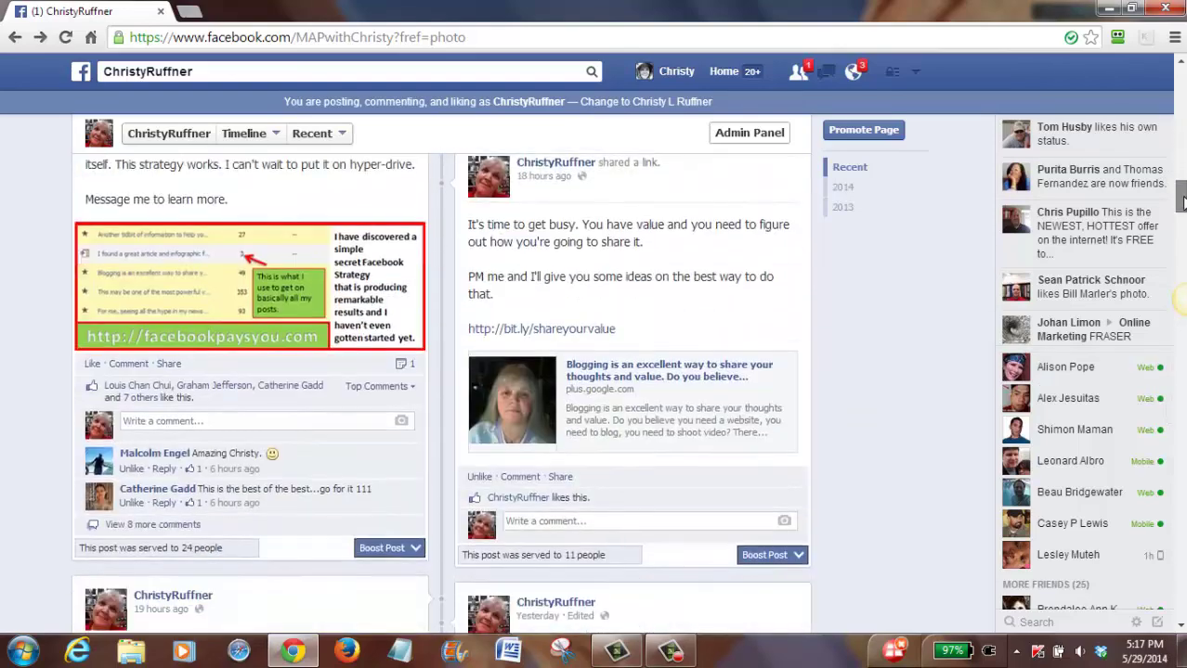
scroll(1179, 297, "up", 4)
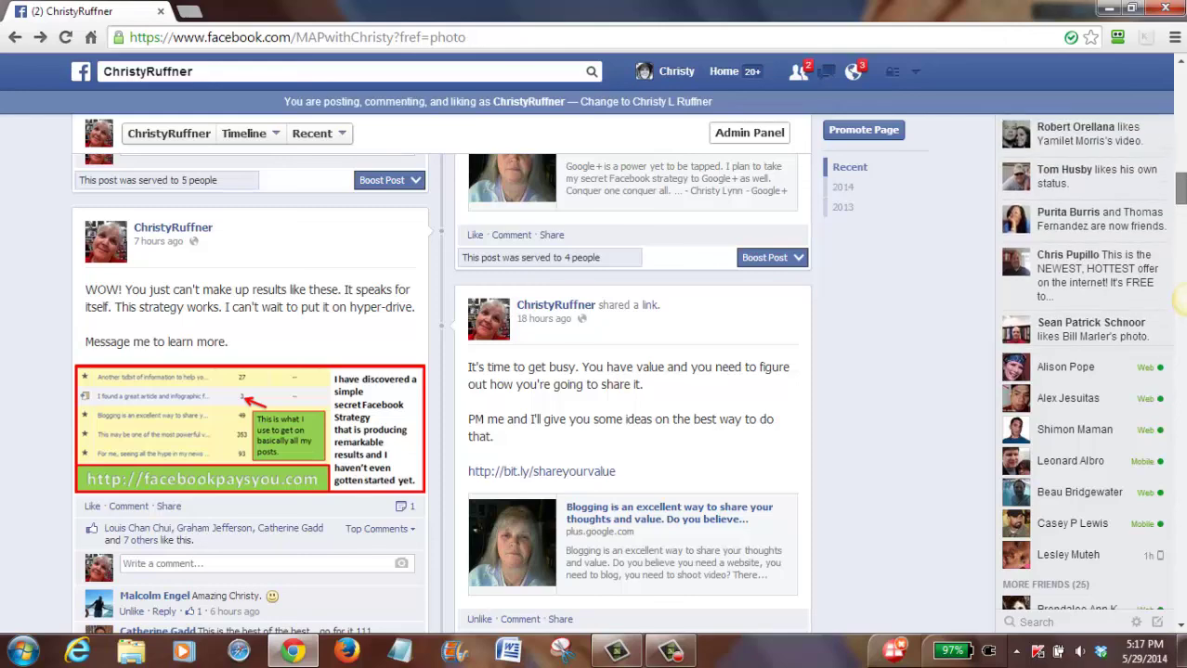
scroll(1182, 166, "up", 4)
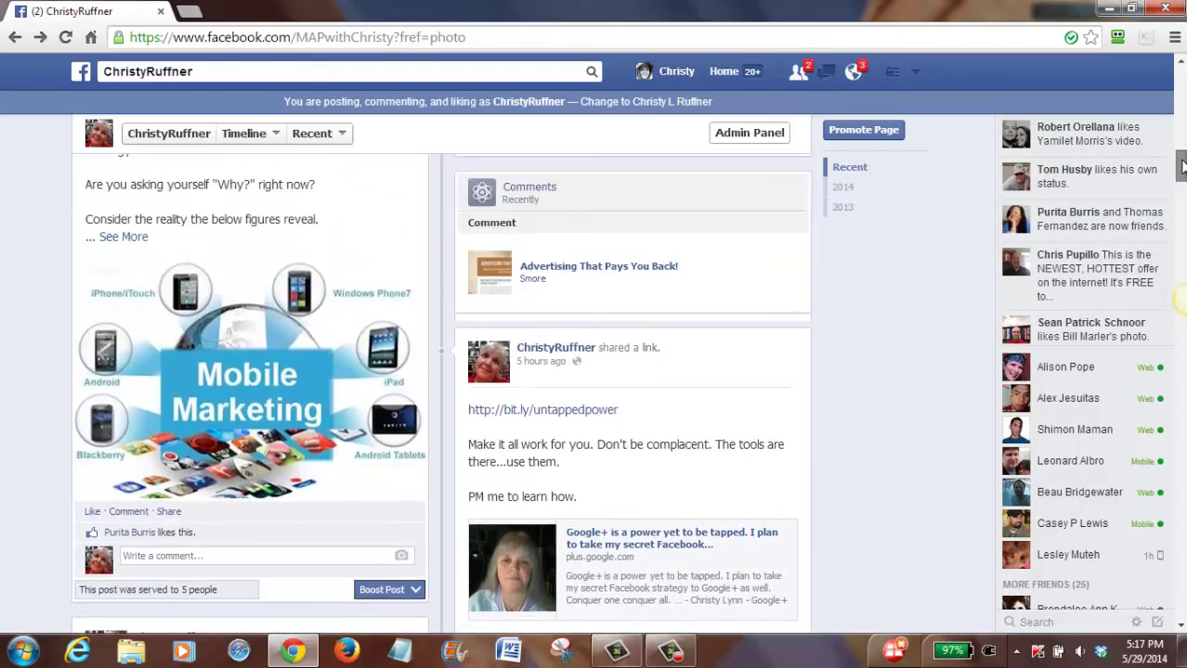
left_click_drag(1182, 163, 1178, 132)
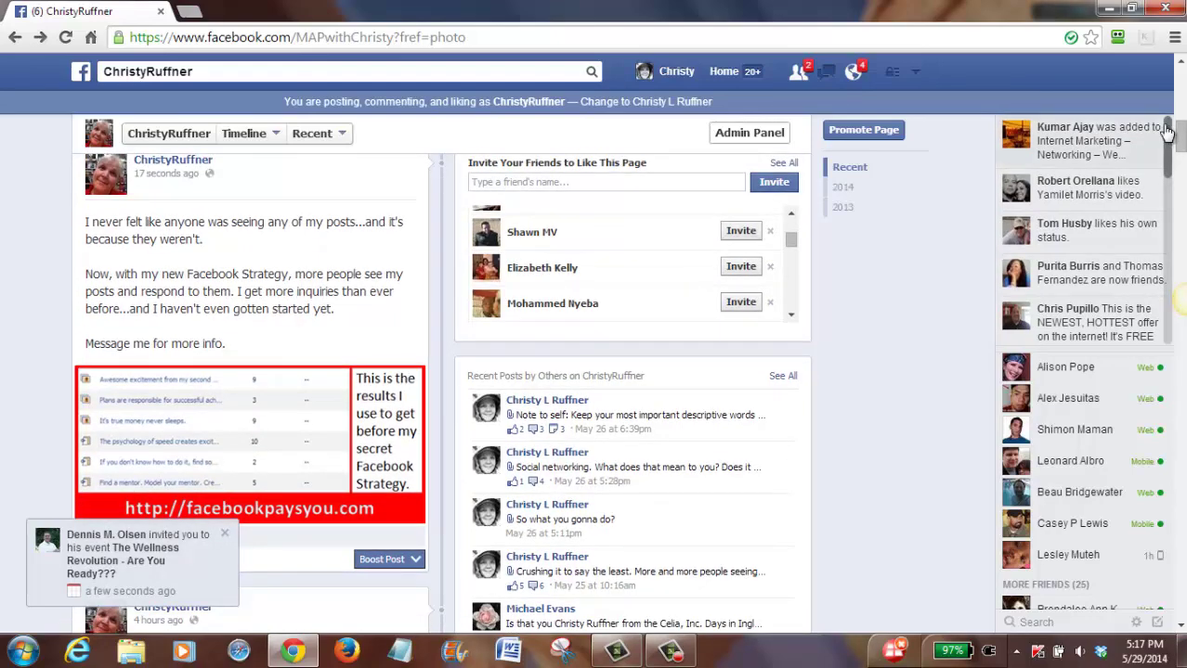
mouse_move(1168, 134)
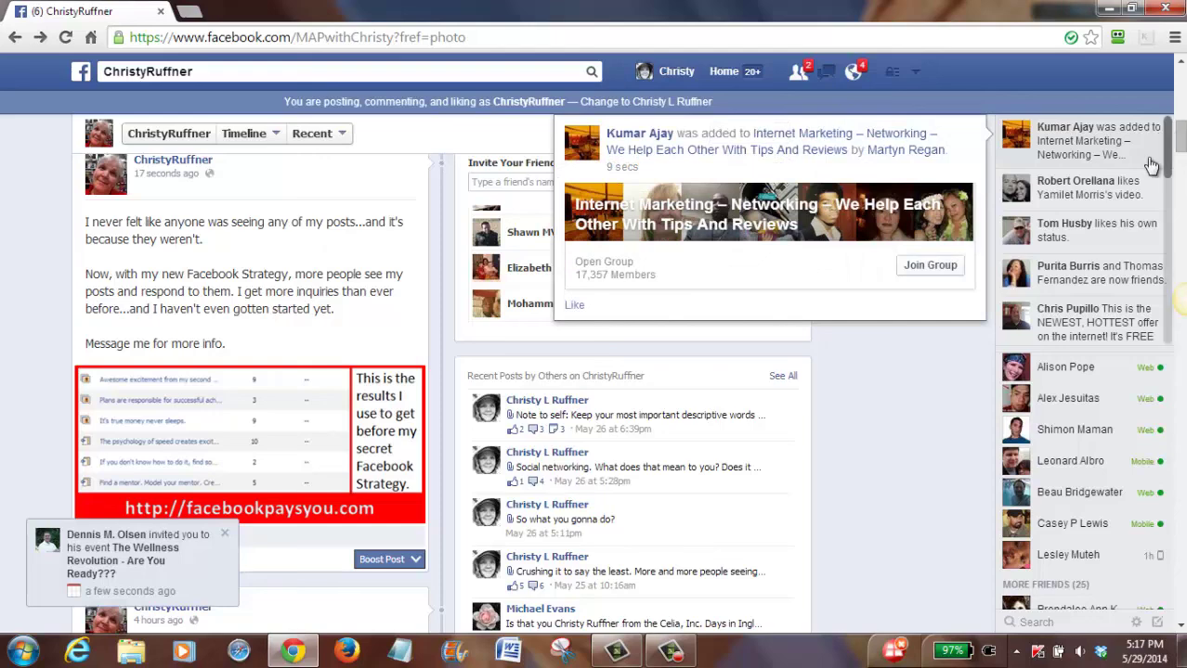